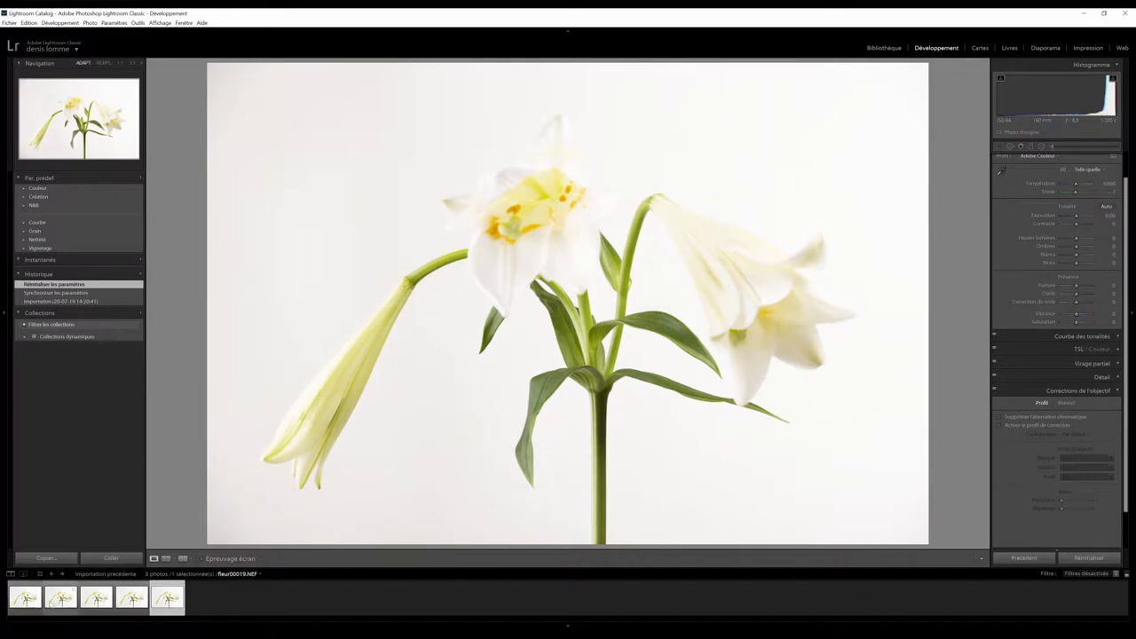
Enable chromatic aberration removal and lens profile correction for the first flower photo, fleur00018.NEF.
click(27, 599)
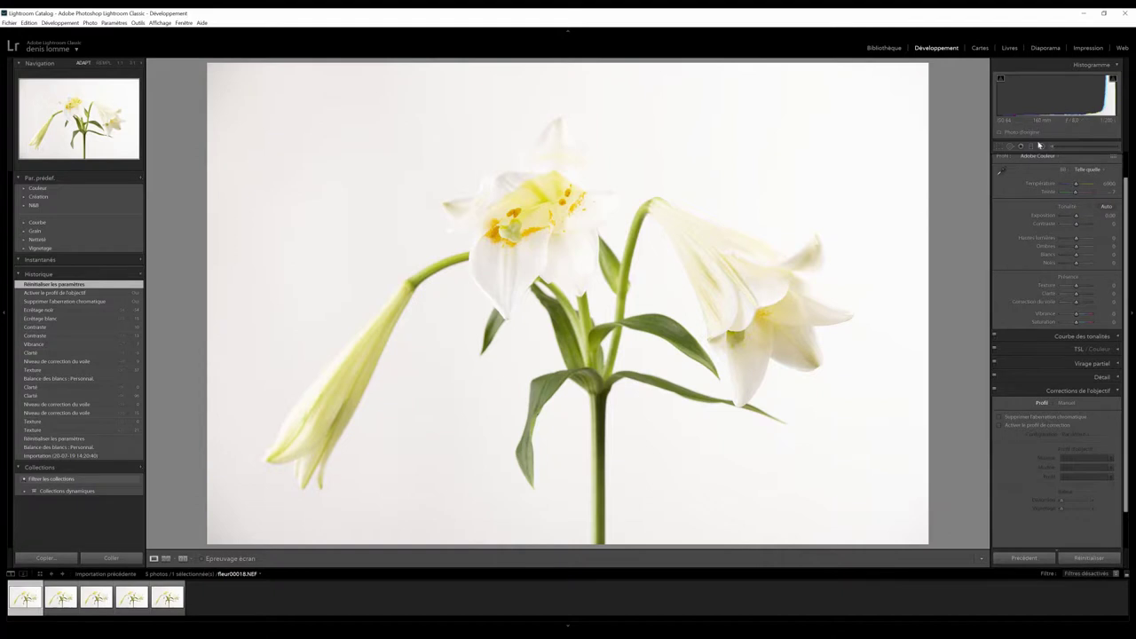
scroll(1101, 231, down, 2)
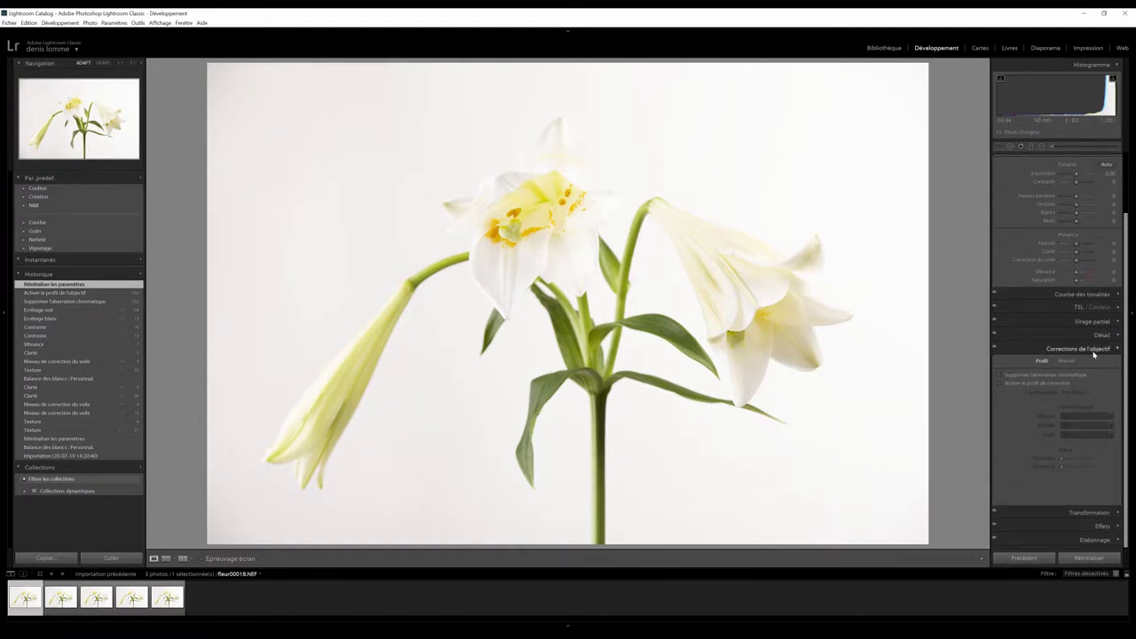
click(1042, 376)
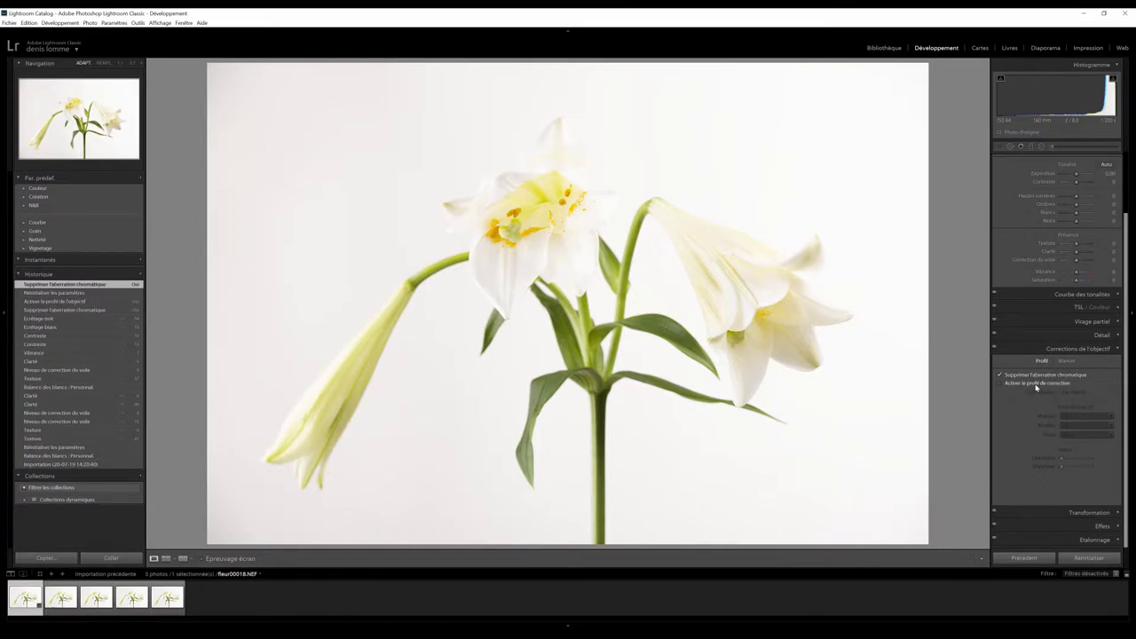
click(1036, 384)
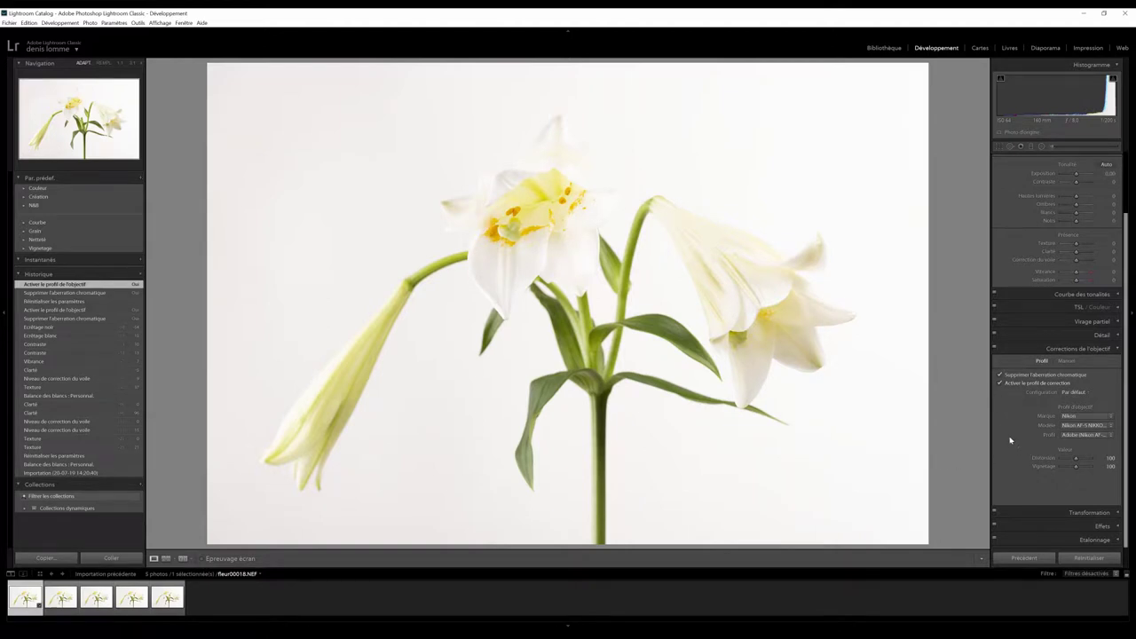
Set a custom white balance by sampling the neutral background between the central stems.
drag(1124, 233, 1119, 173)
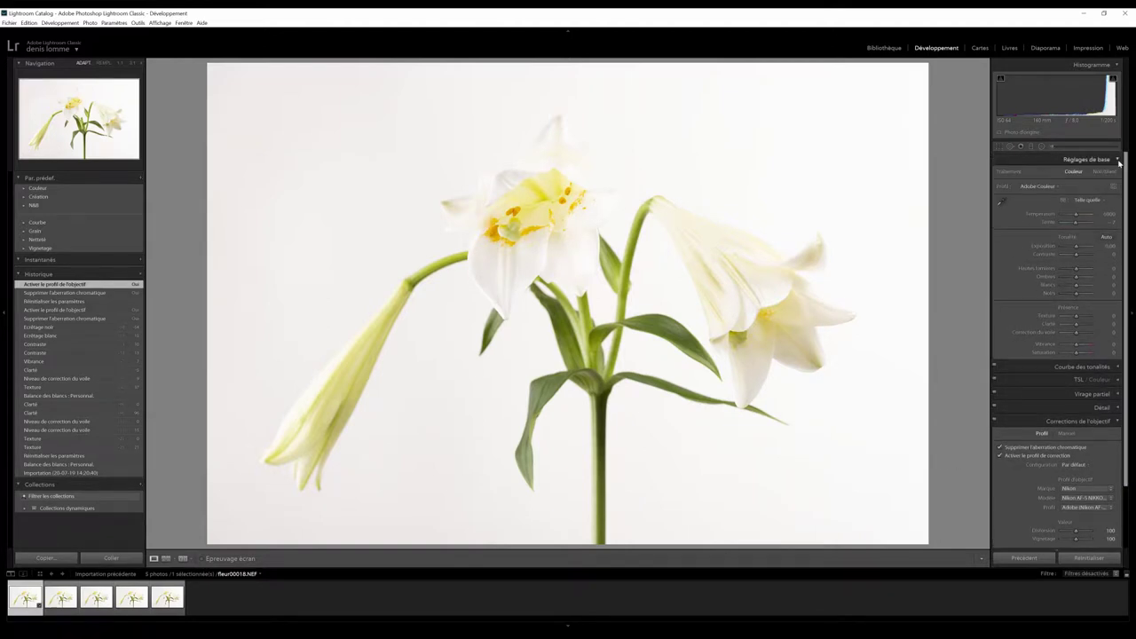
click(999, 204)
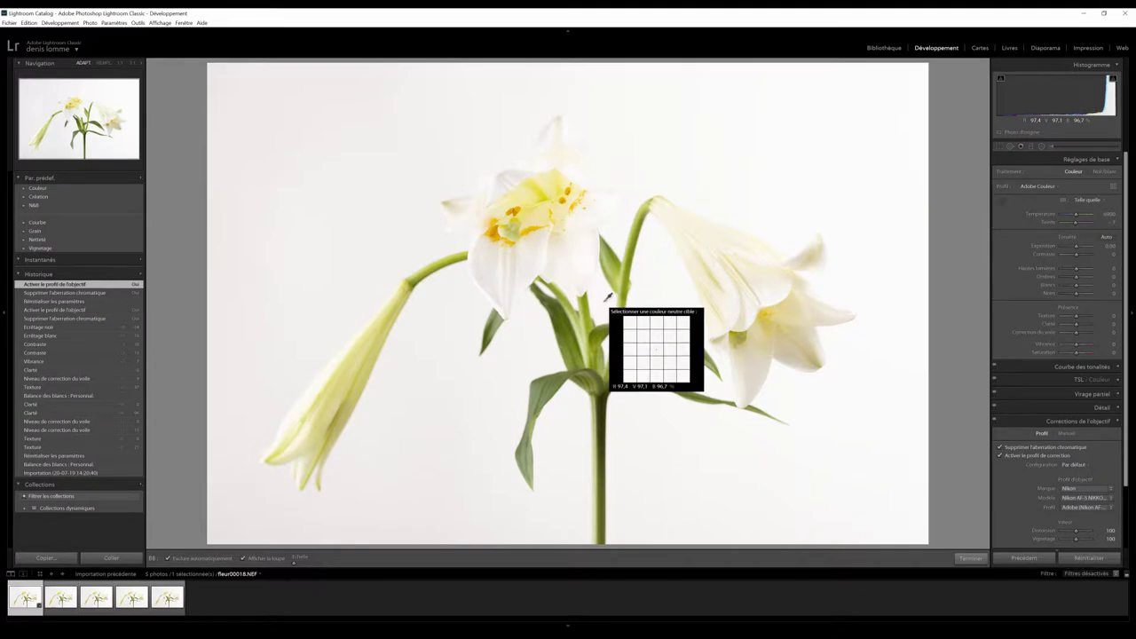
click(607, 299)
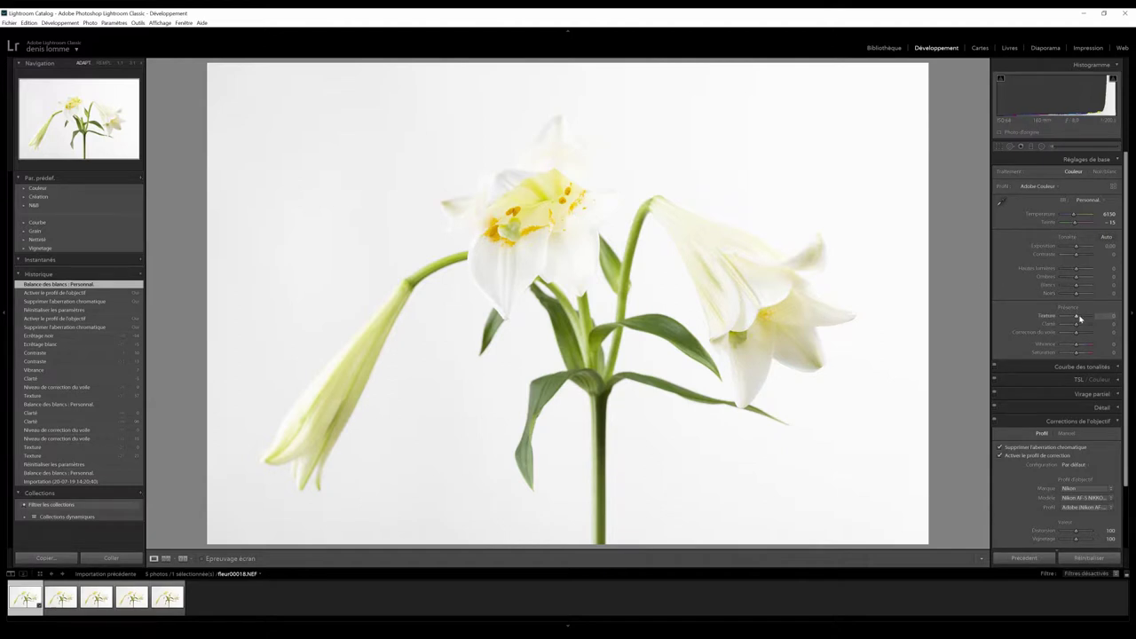
Raise the photo's Texture to +15 and check the central flower's detail up close.
drag(1078, 319, 1081, 318)
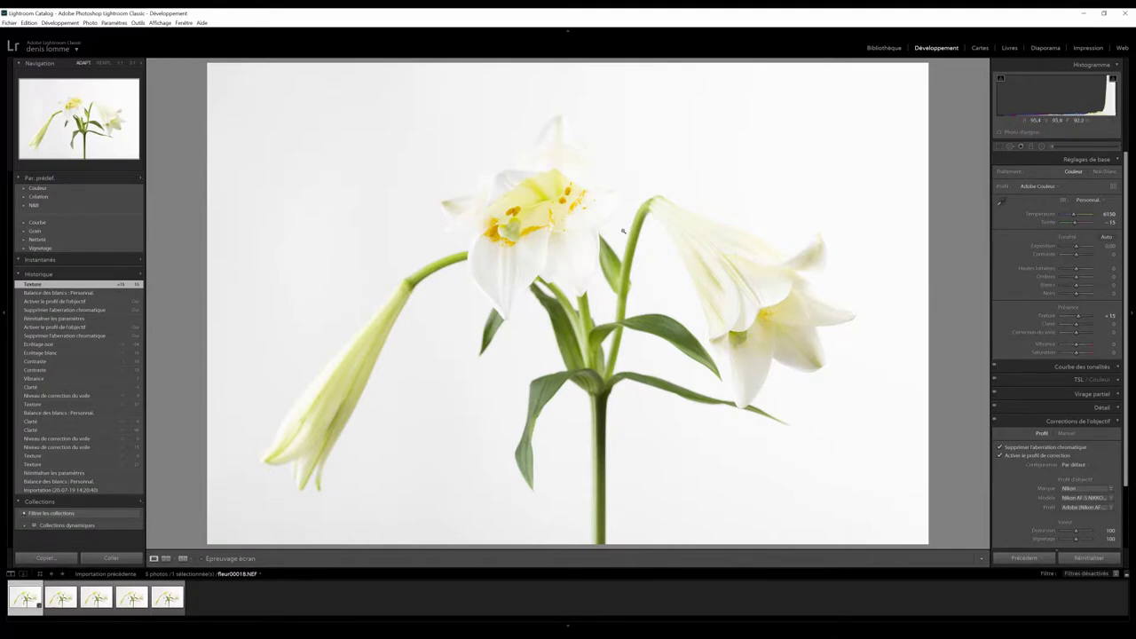
click(522, 216)
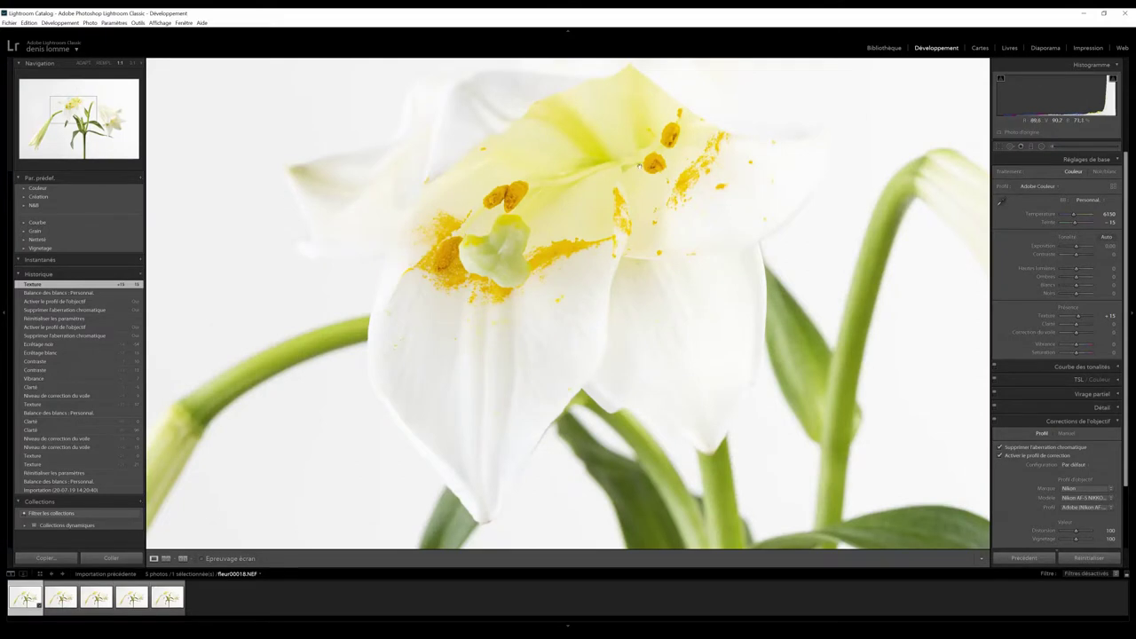
click(849, 215)
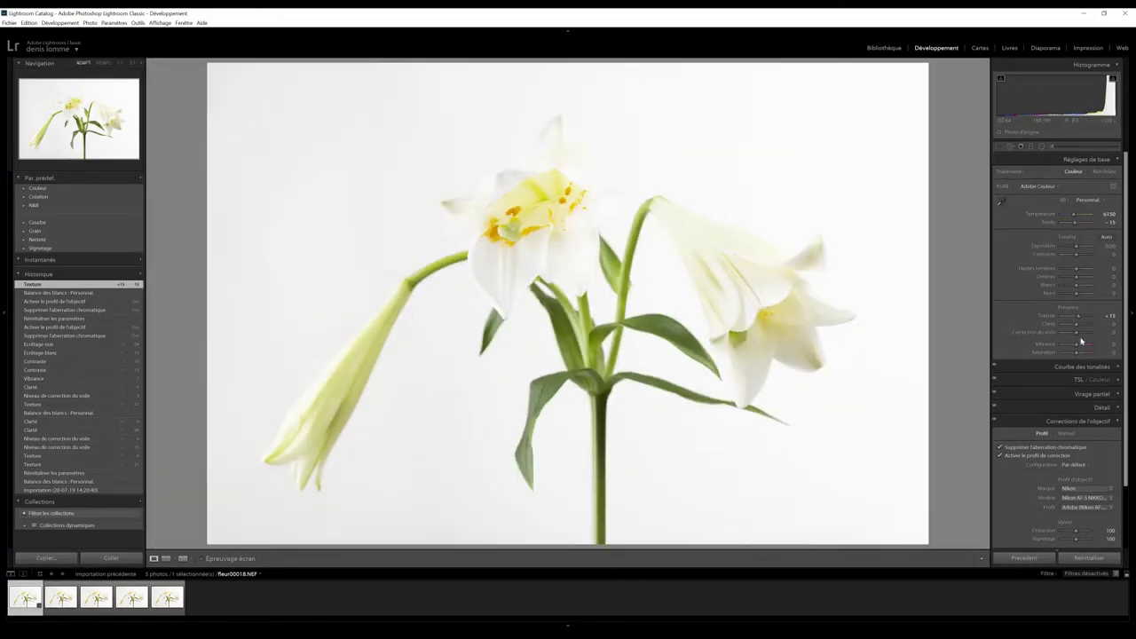
Raise Clarity to +11 and set Dehaze to +10.
drag(1079, 328, 1079, 334)
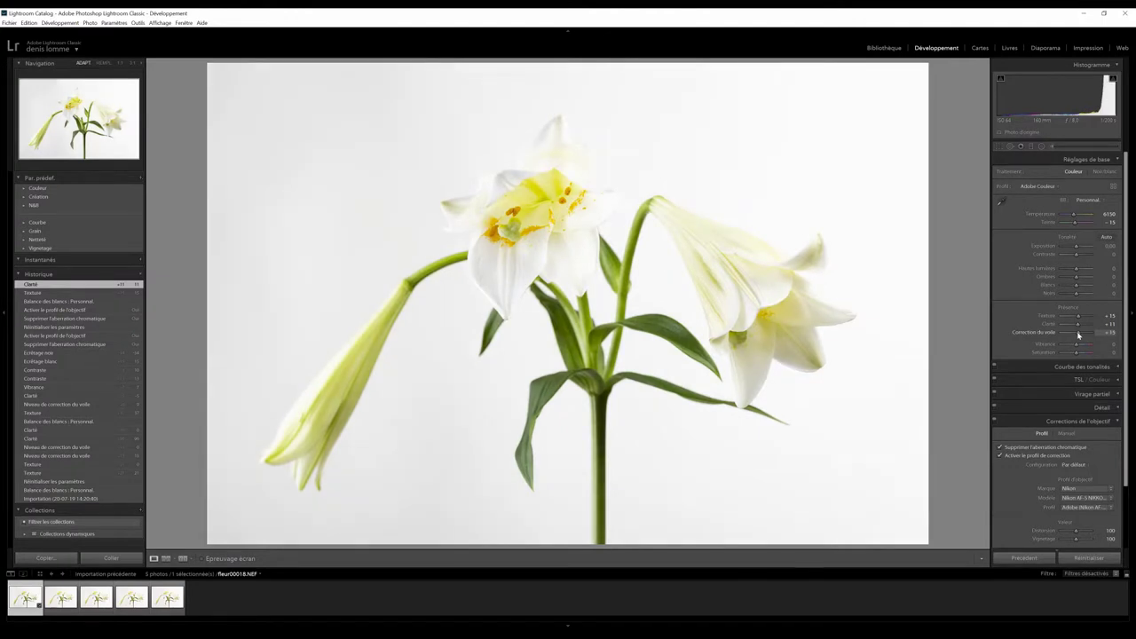
click(1105, 331)
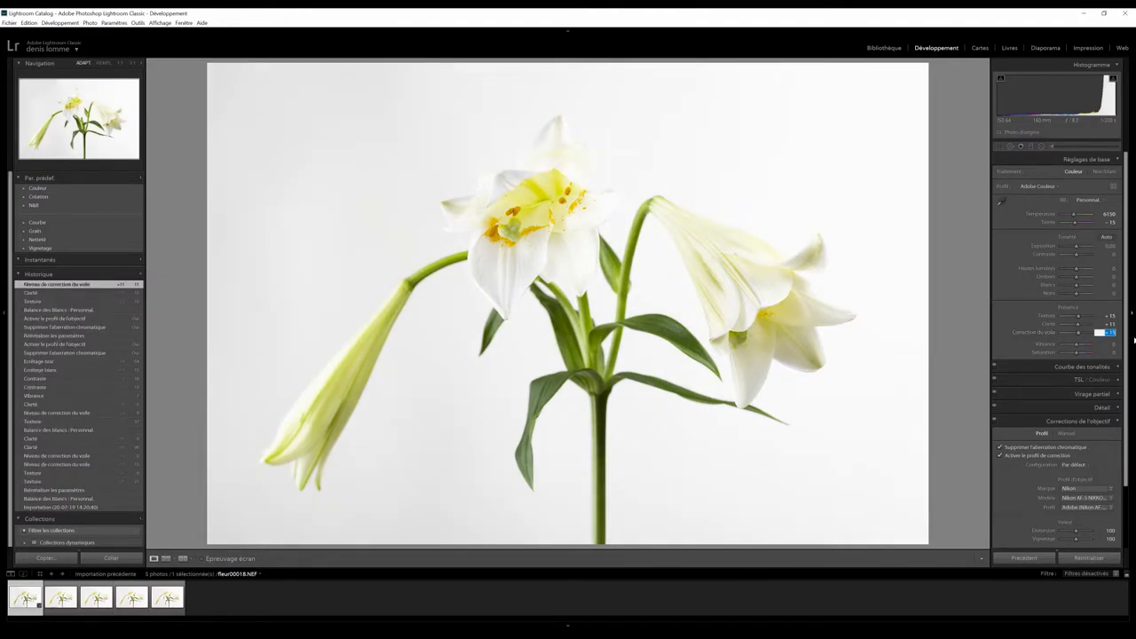
text(10)
key(Return)
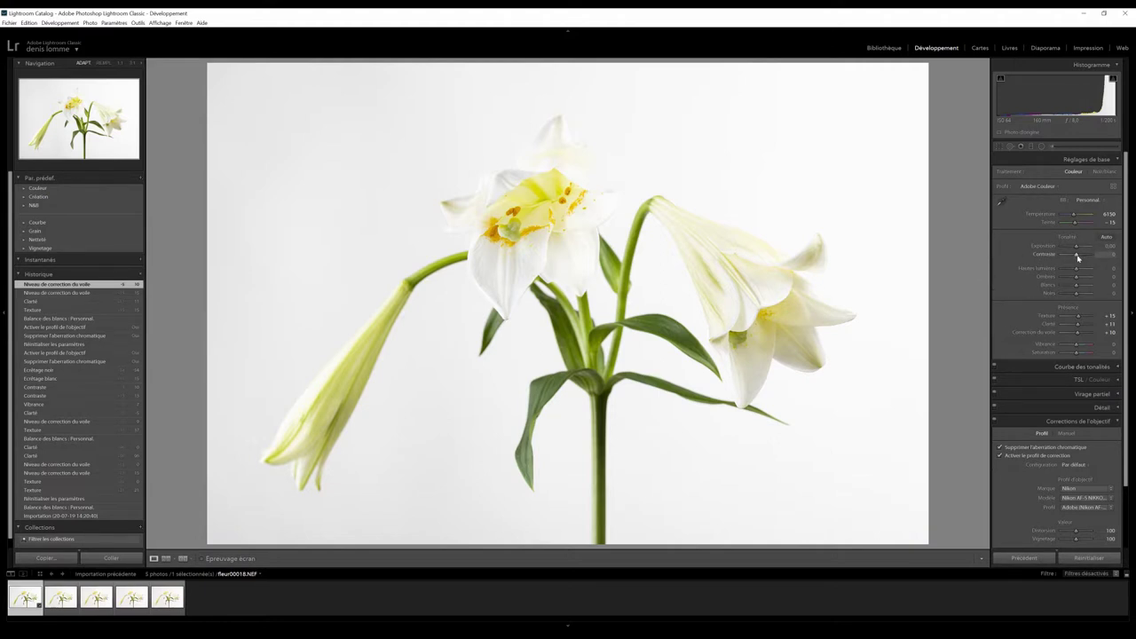
Raise Contrast to +11 and Shadows to +21 in the basic tone settings.
drag(1077, 256, 1078, 261)
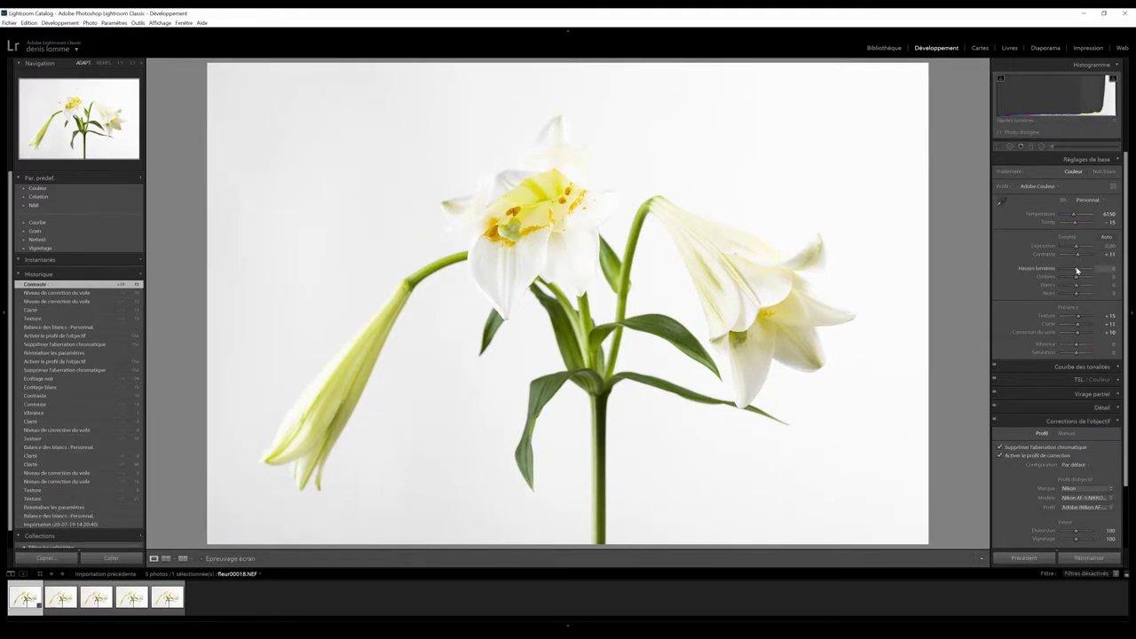
mouse_move(1076, 270)
mouse_down()
mouse_move(1020, 273)
mouse_move(1122, 268)
mouse_move(1030, 277)
mouse_move(1079, 280)
mouse_up()
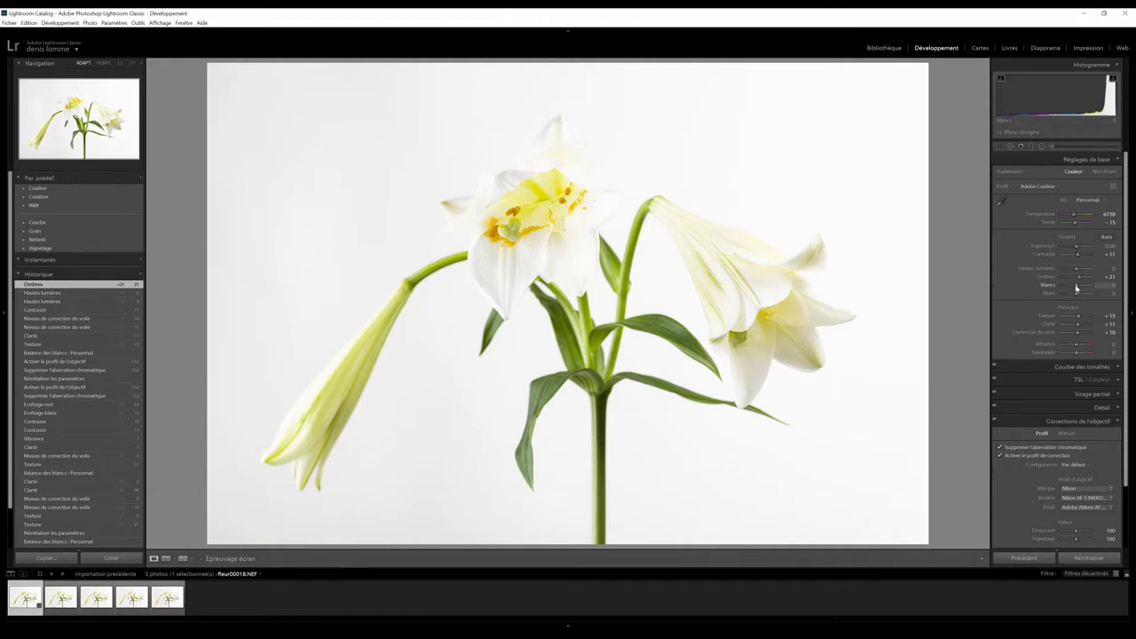
Set the Whites to +17 using the clipping preview.
alt+click(1076, 287)
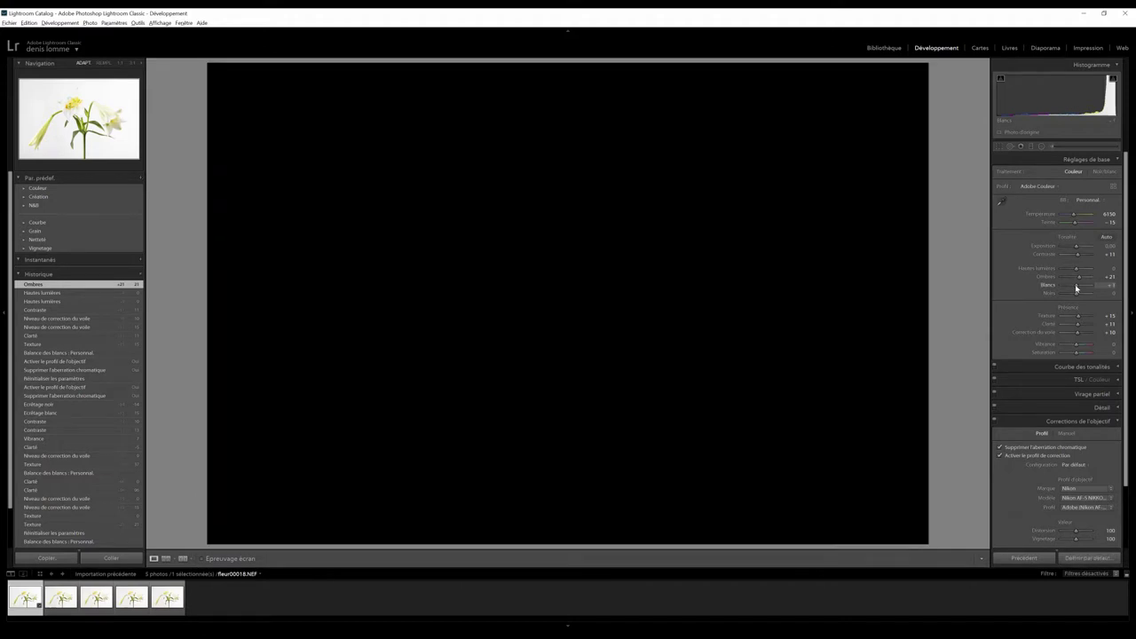
drag(1076, 287, 1079, 288)
drag(1078, 287, 1078, 288)
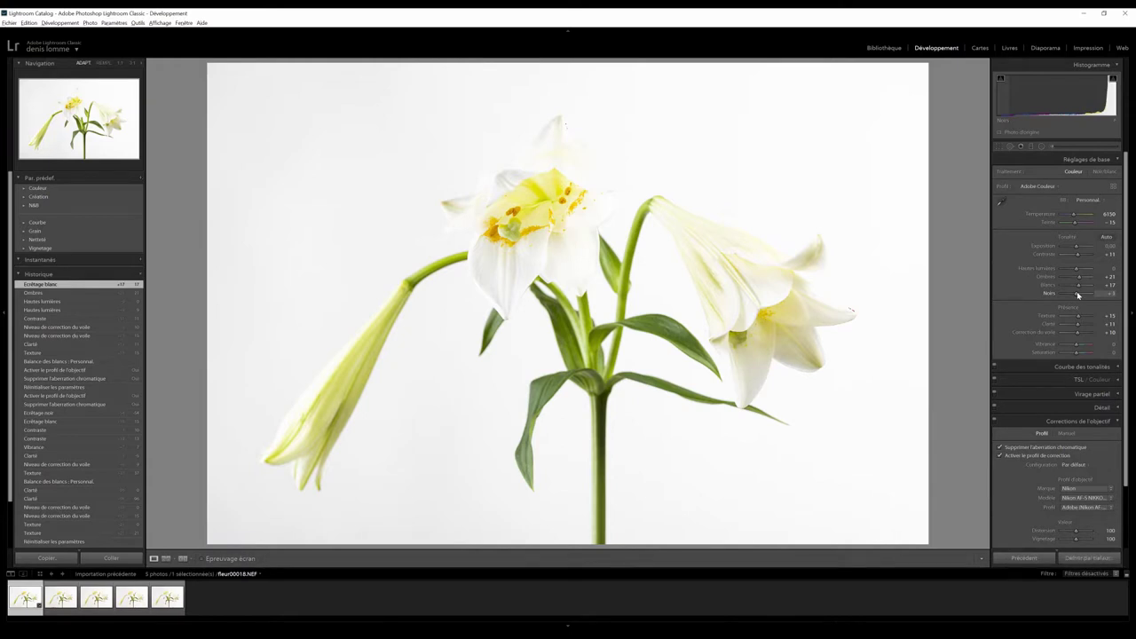
Adjust the Blacks to -15 using the clipping preview and check the central flower up close.
drag(1078, 294, 1077, 295)
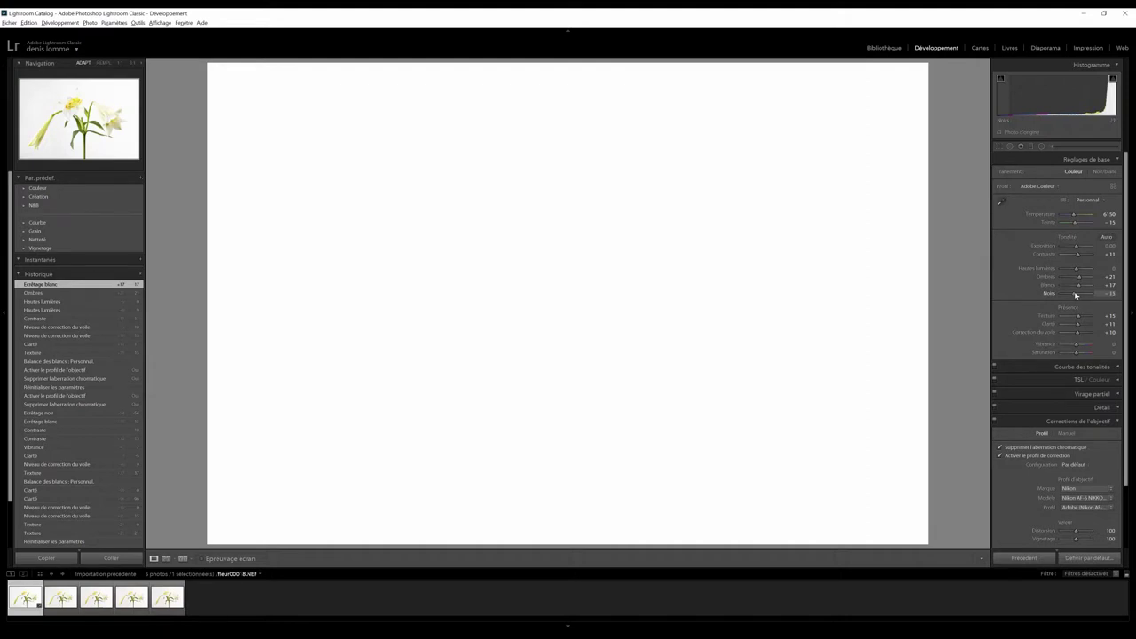
drag(1076, 294, 1070, 296)
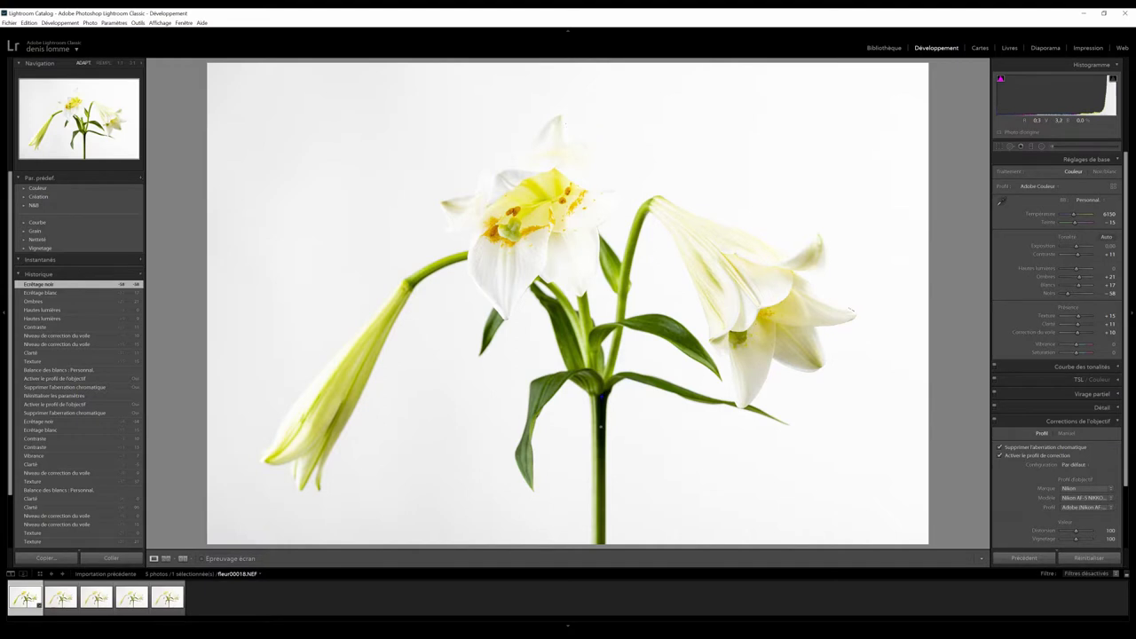
click(1071, 295)
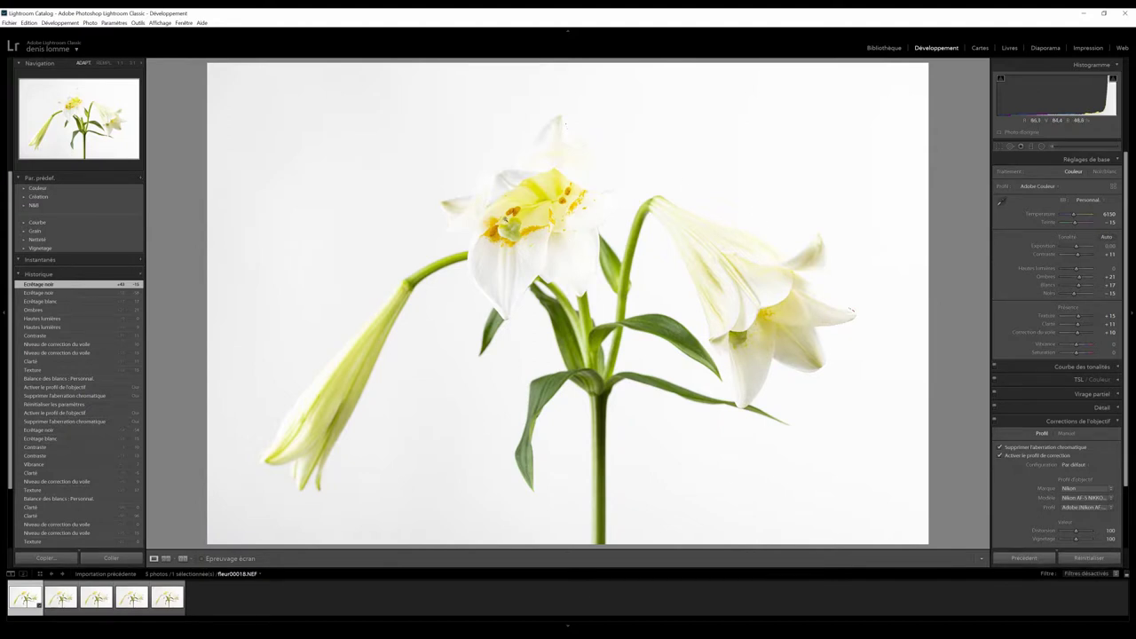
click(504, 220)
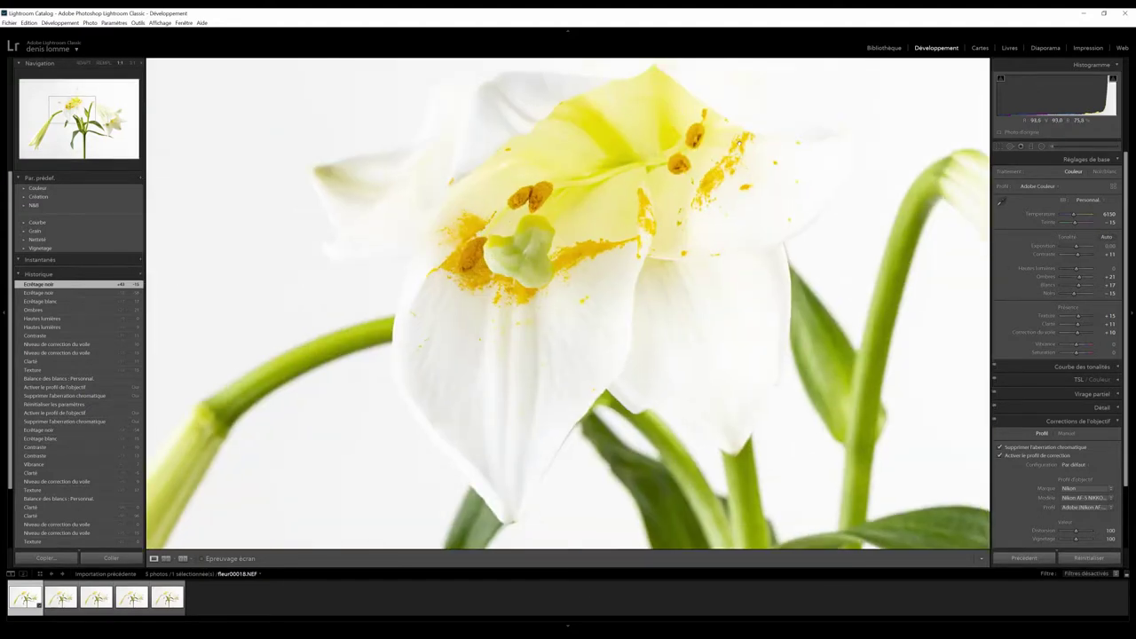
click(677, 254)
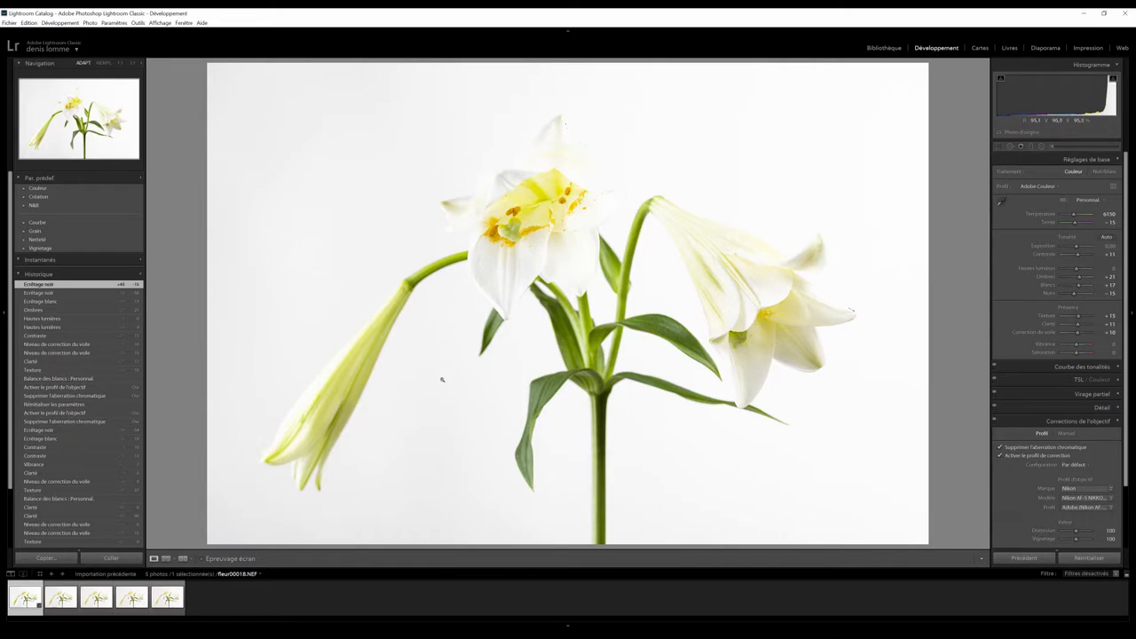
Synchronize the first photo's develop settings to all five photos, including the lens correction profile.
click(166, 602)
click(18, 602)
key(ctrl+a)
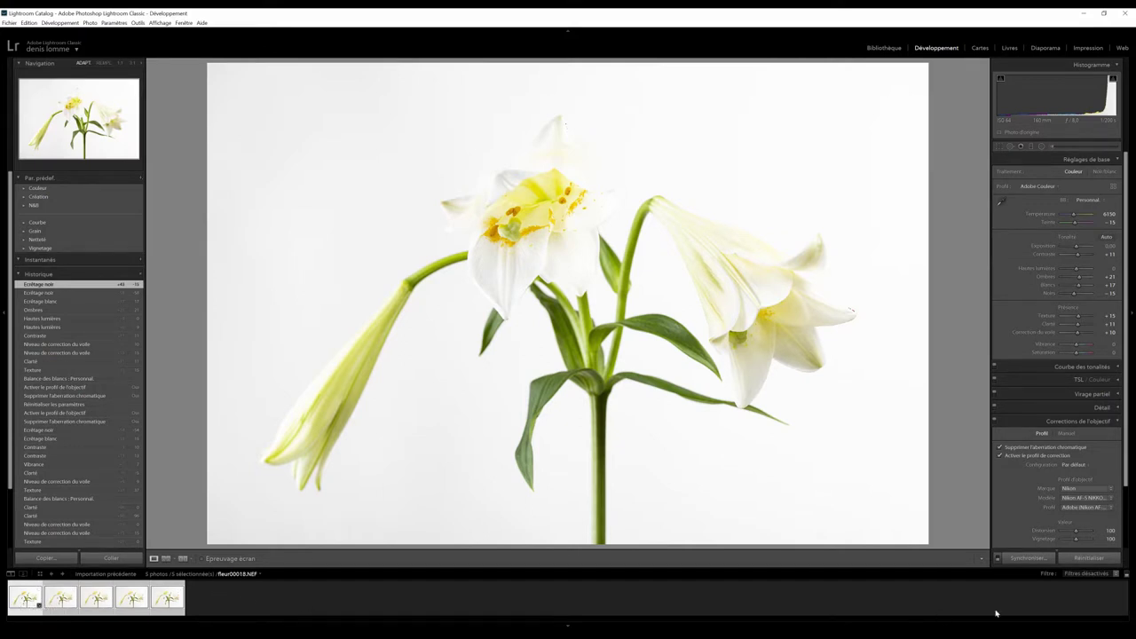
click(1028, 558)
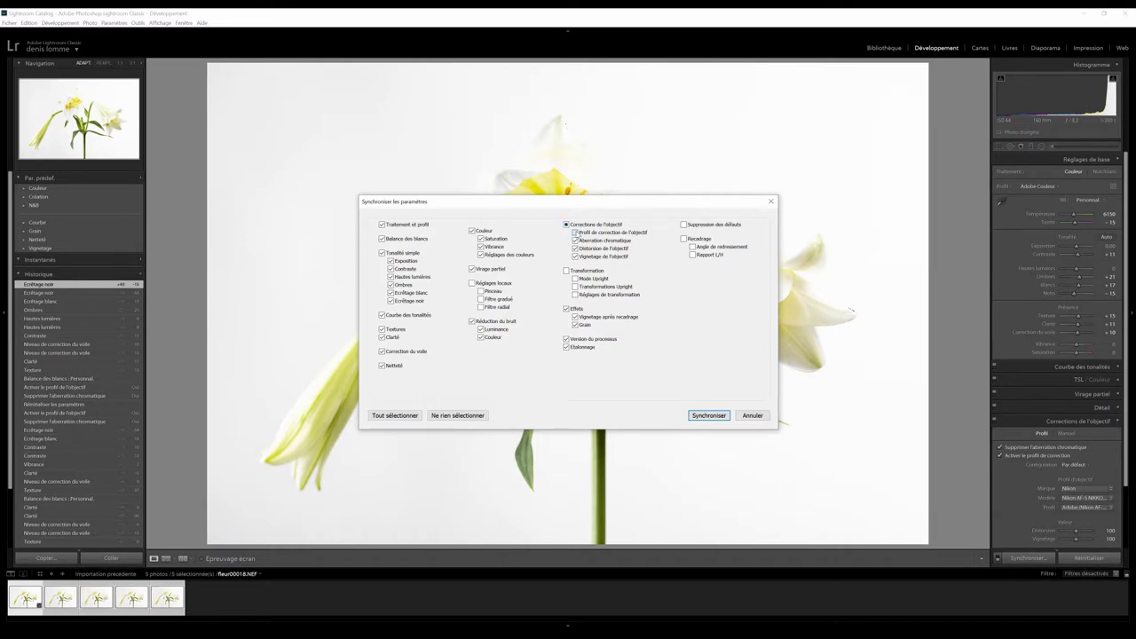
click(575, 232)
click(708, 415)
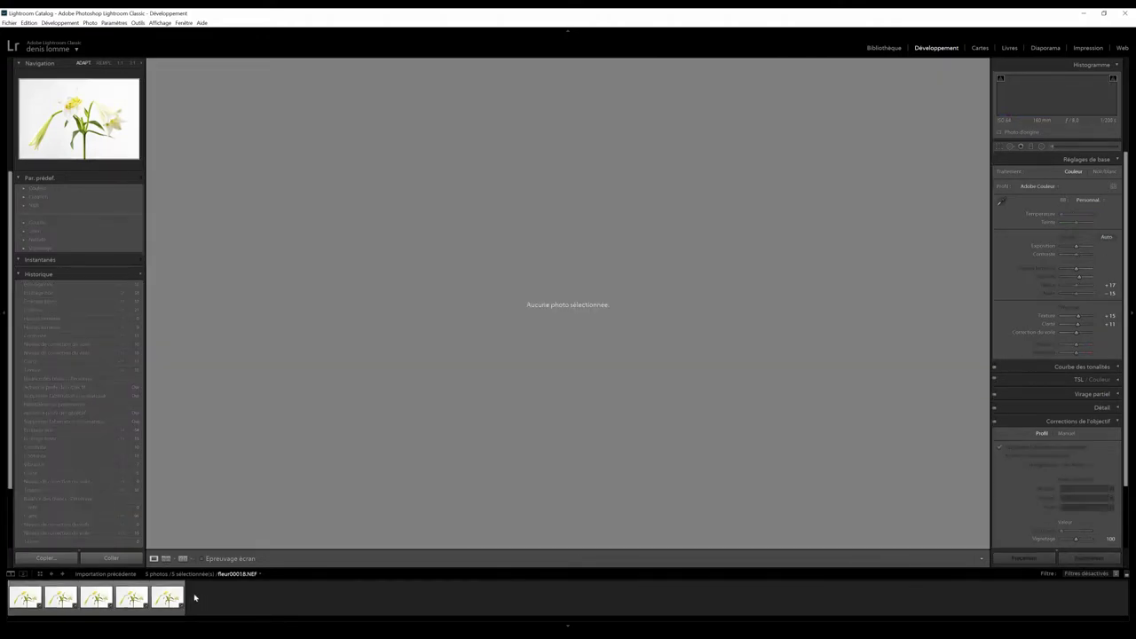
Select all five flower photos and open them as layers in a single Photoshop document.
click(25, 599)
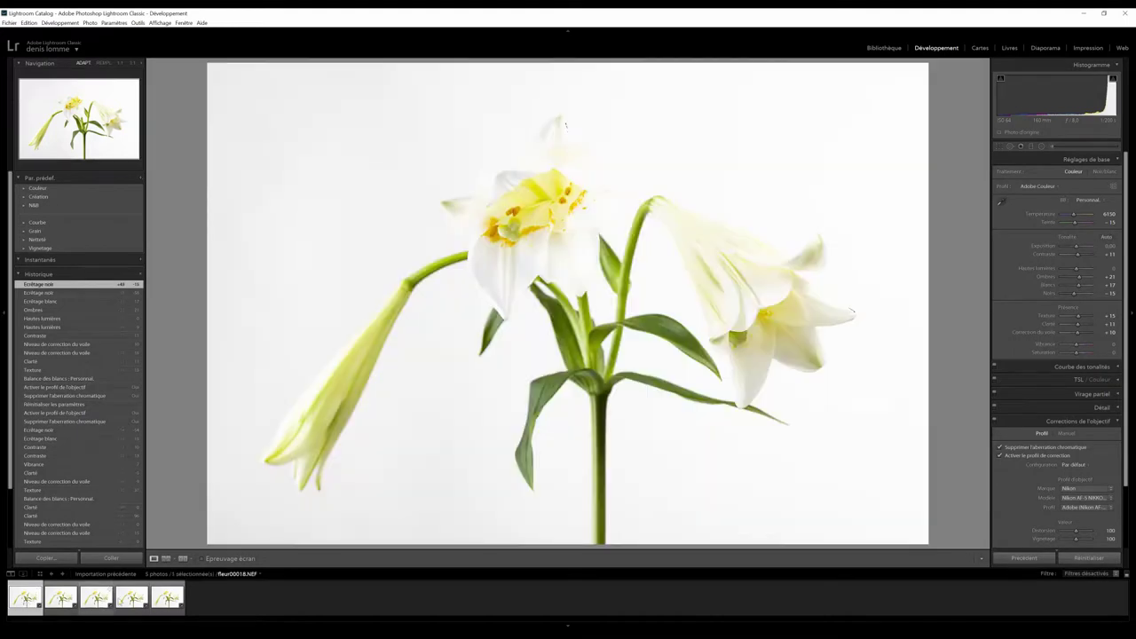
shift+click(165, 599)
right_click(379, 331)
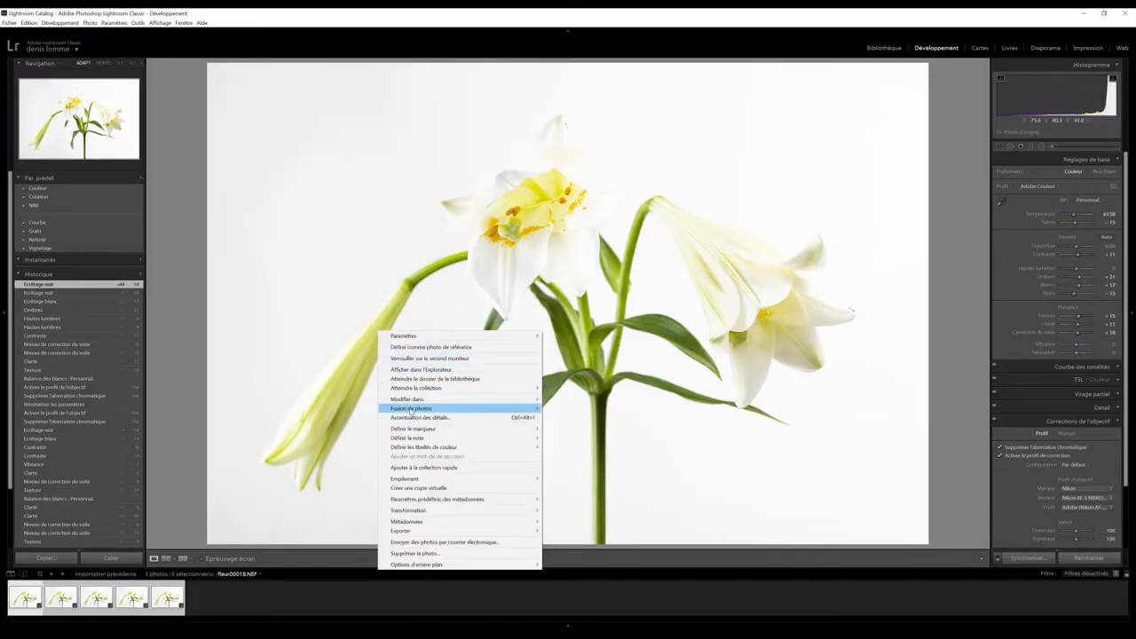
mouse_move(414, 401)
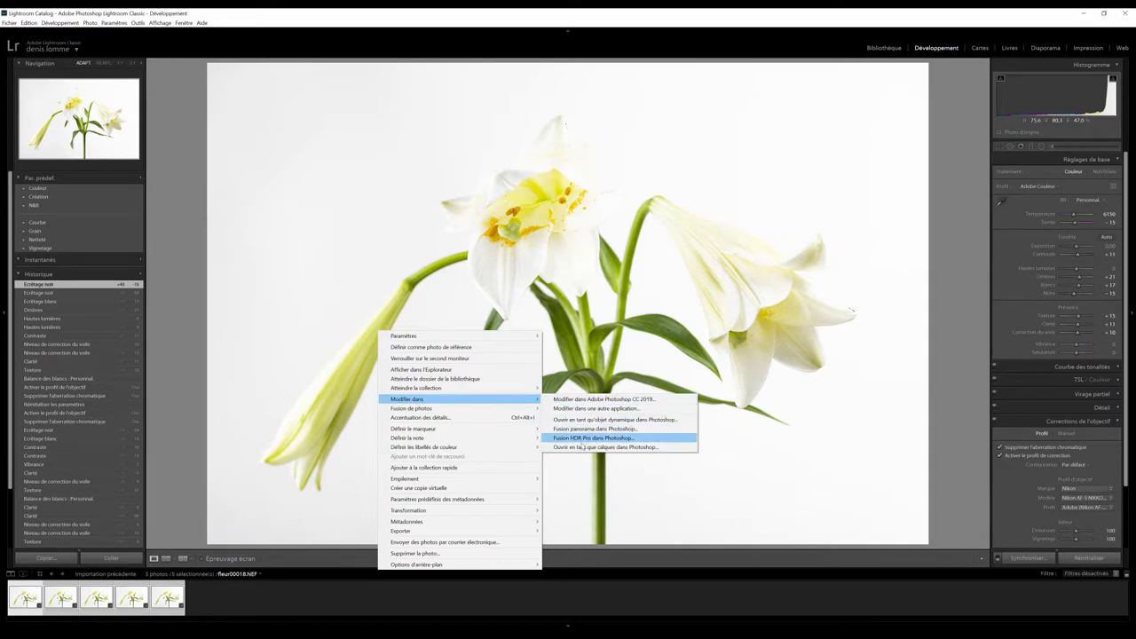
click(569, 447)
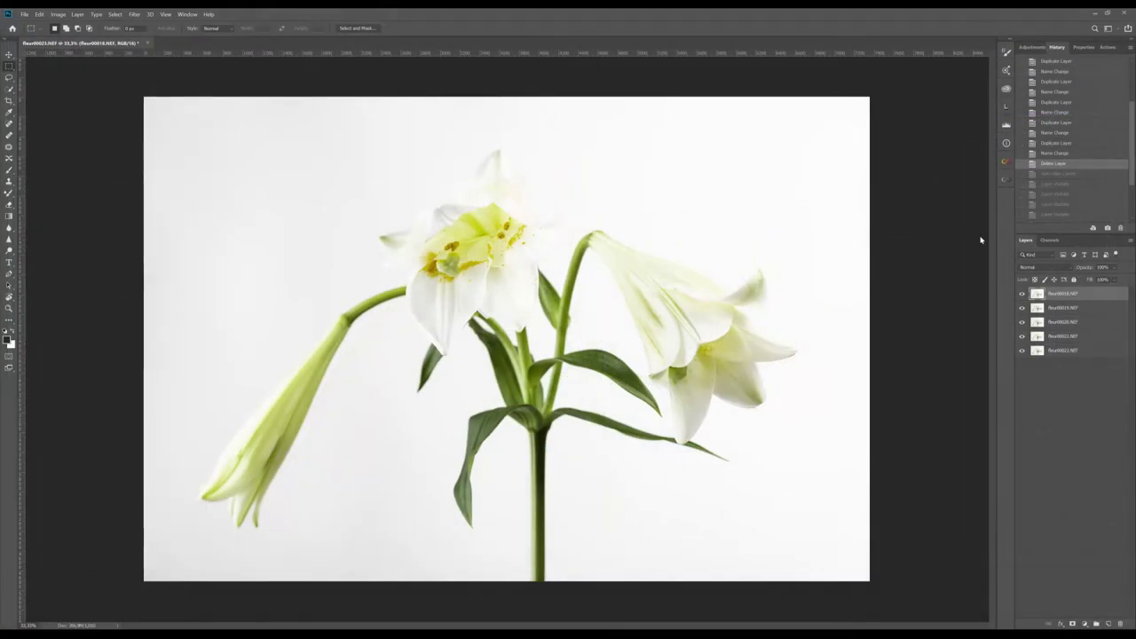
Auto-align all five photo layers using the Auto projection.
shift+click(1062, 353)
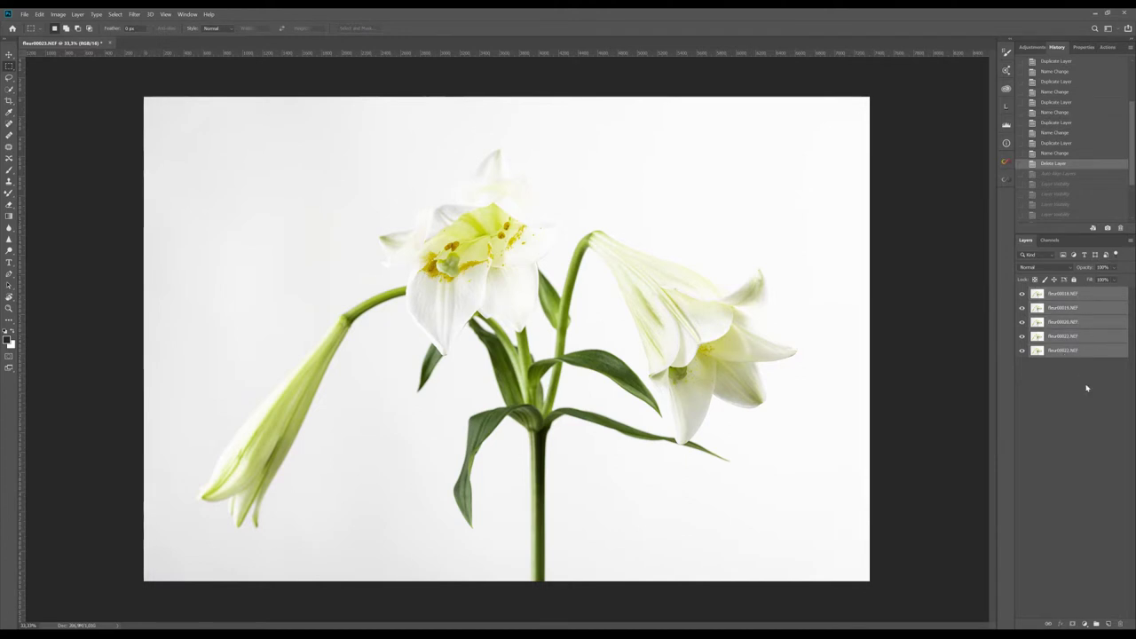
click(39, 15)
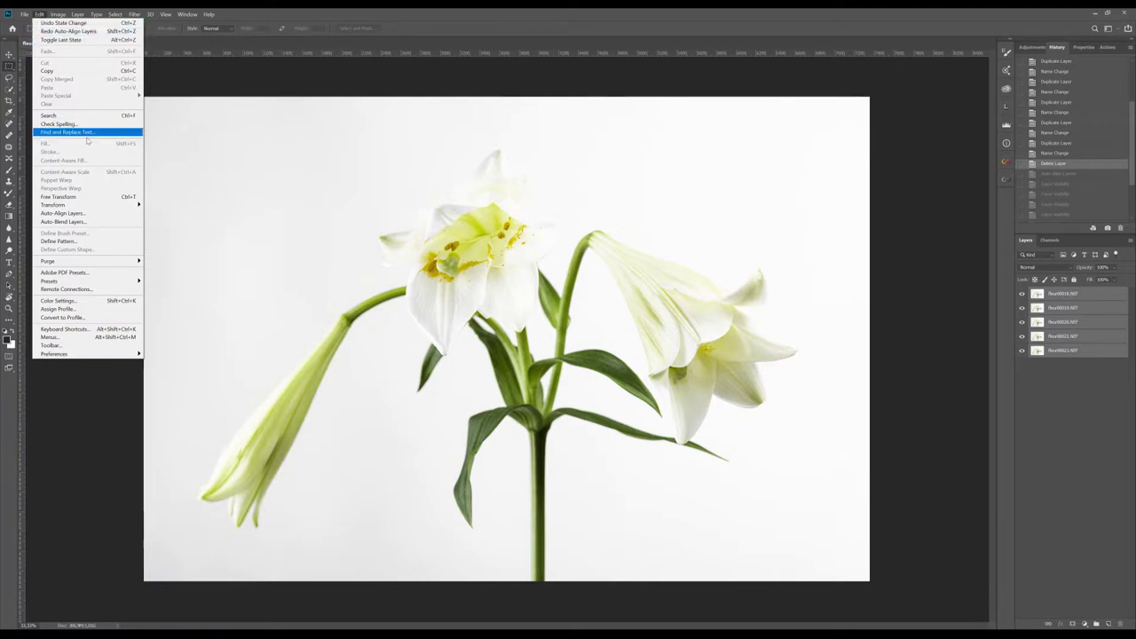
click(73, 215)
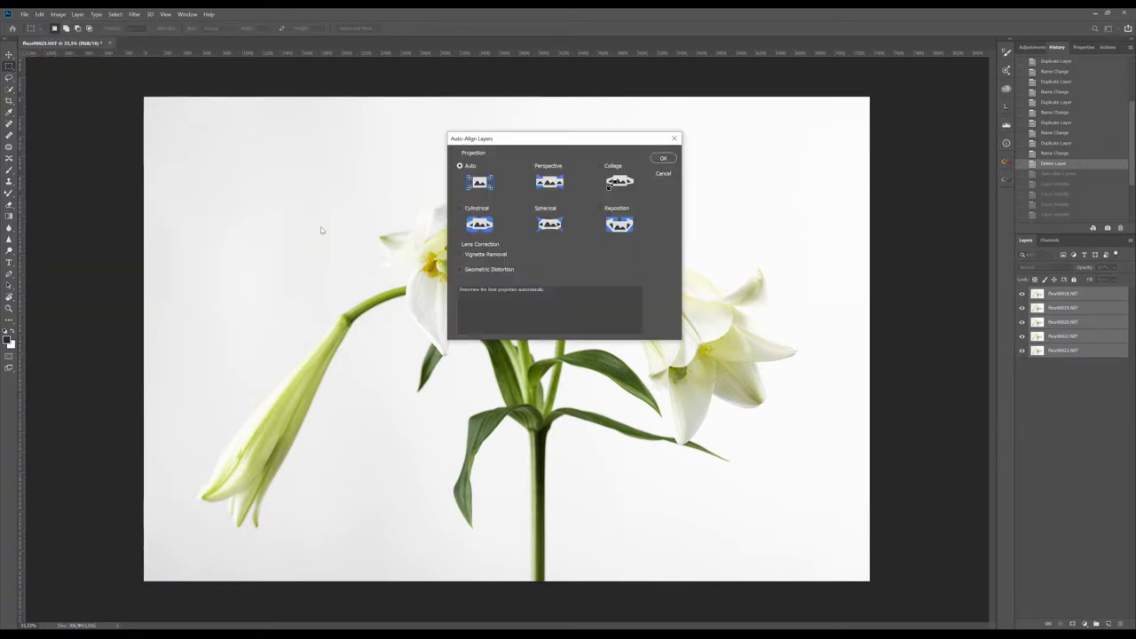
click(668, 159)
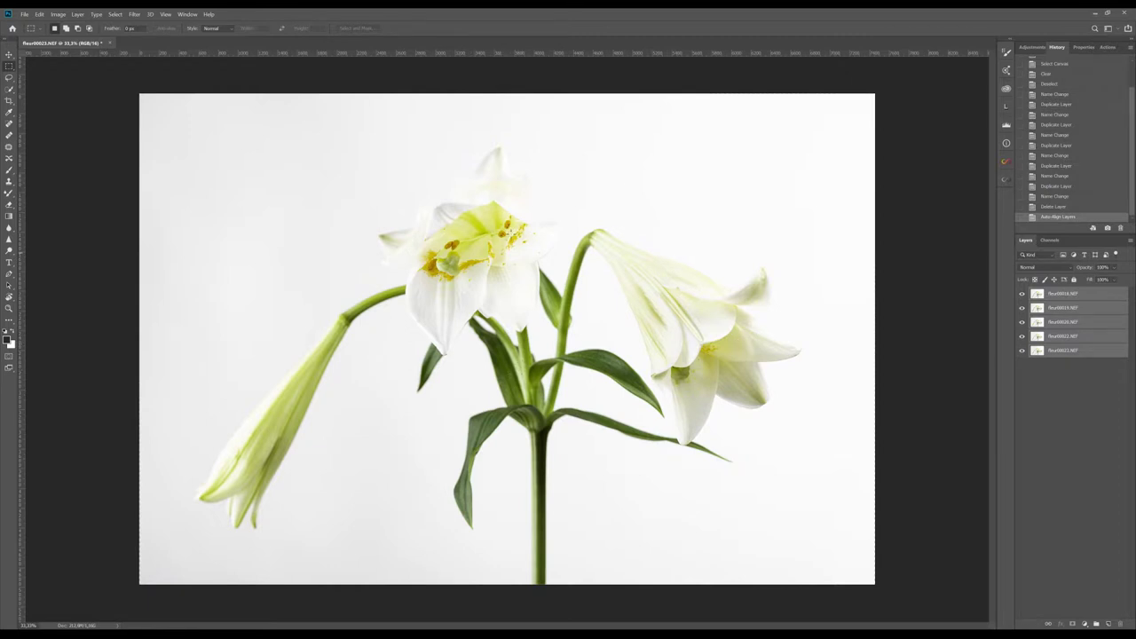
Auto-blend all five photo layers with the Stack Images method and Seamless Tones and Colors.
click(1069, 404)
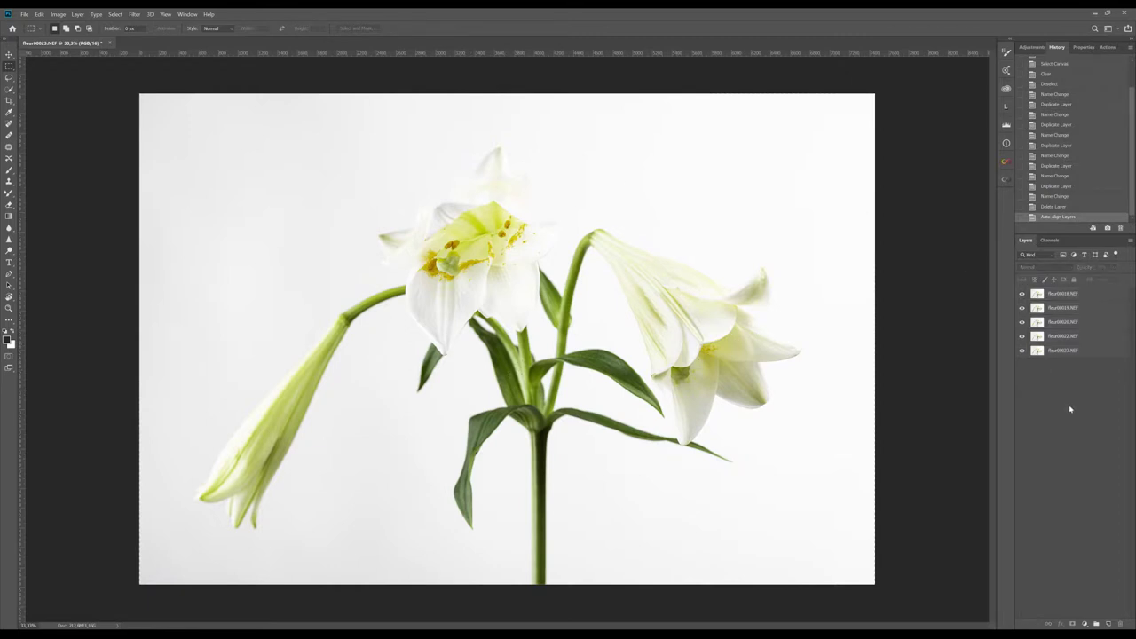
click(1051, 297)
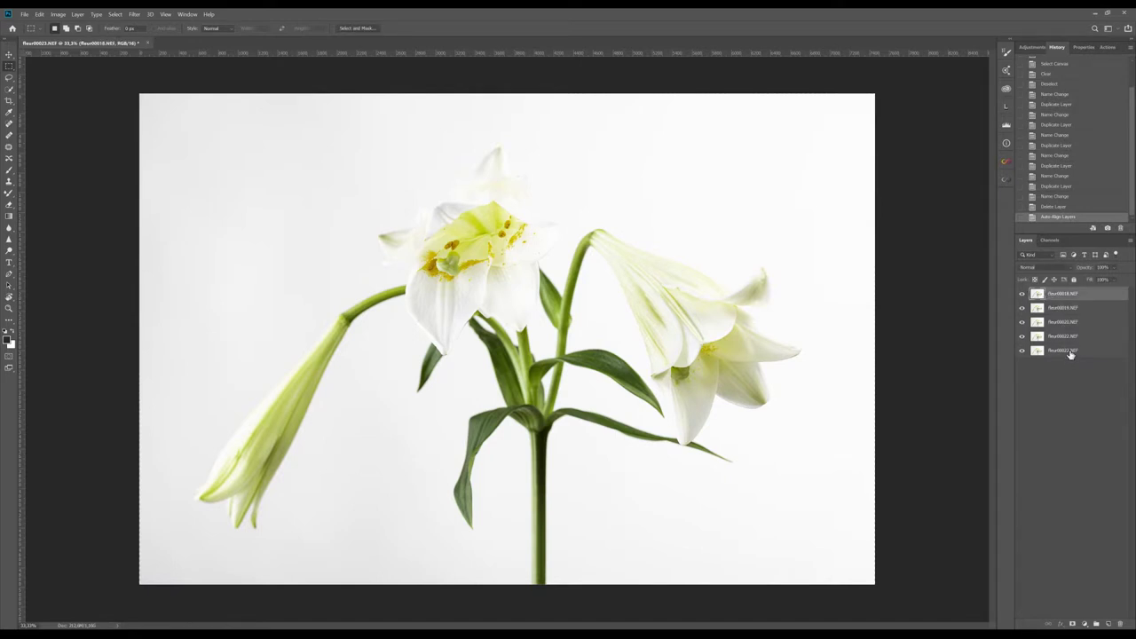
shift+click(1069, 353)
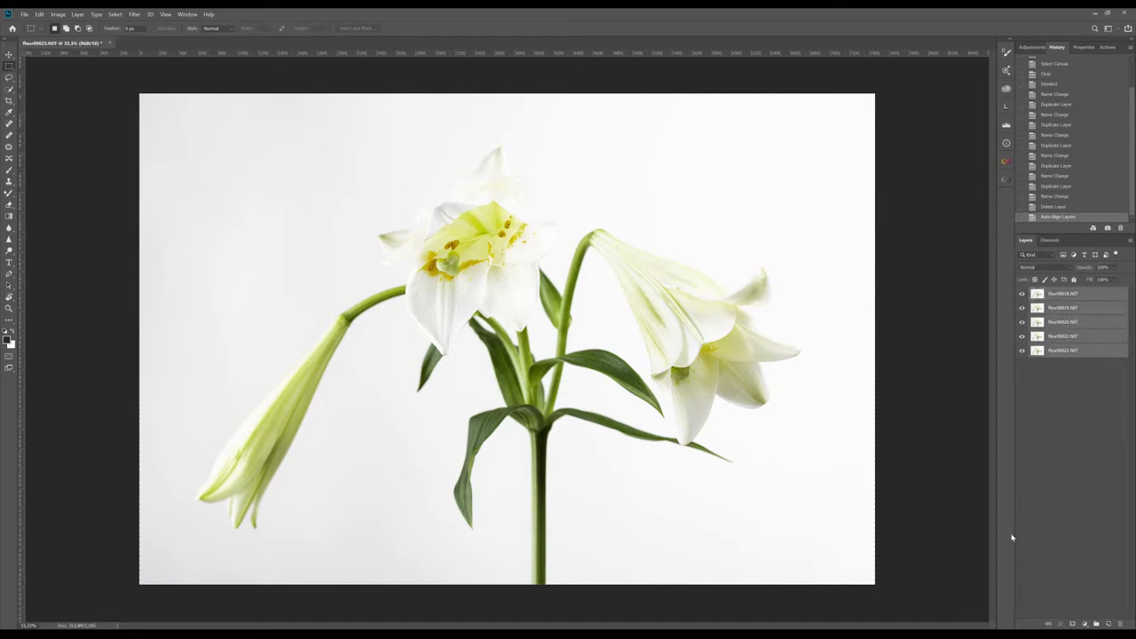
click(40, 15)
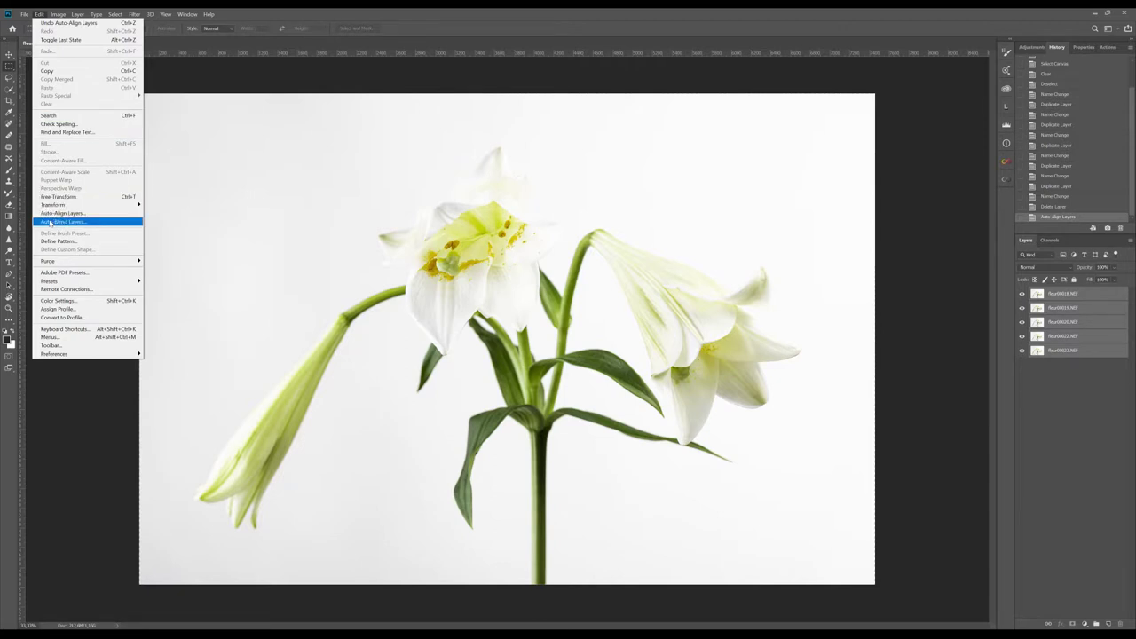
click(51, 223)
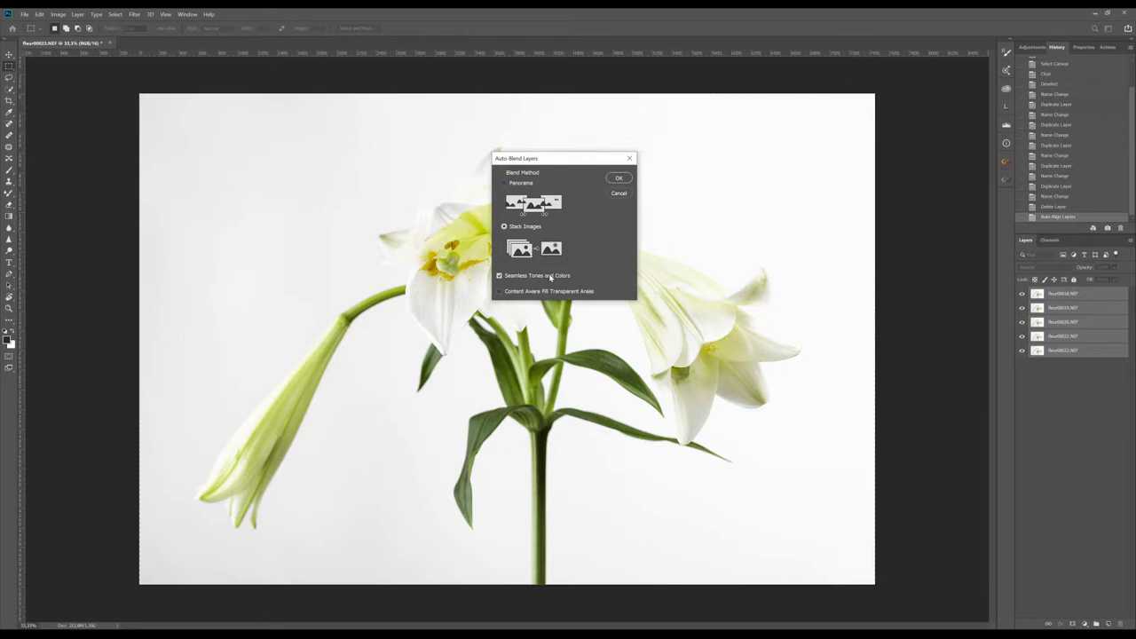
click(615, 181)
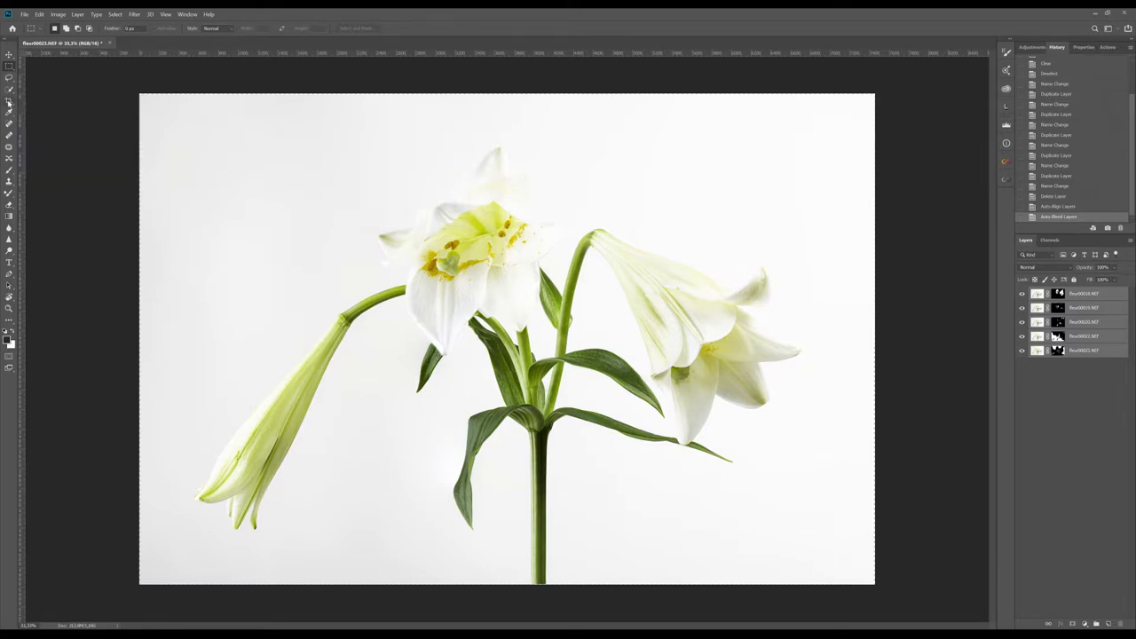
Crop the blended image slightly from the top and both sides, keeping the 2:3 ratio.
click(9, 101)
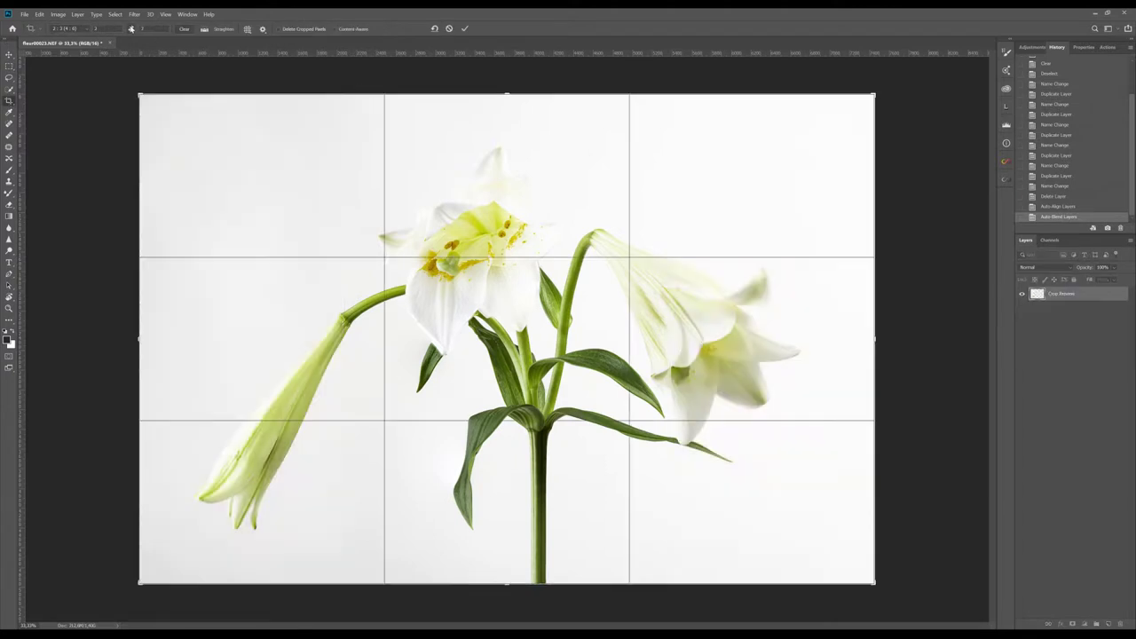
drag(507, 95, 511, 109)
click(463, 29)
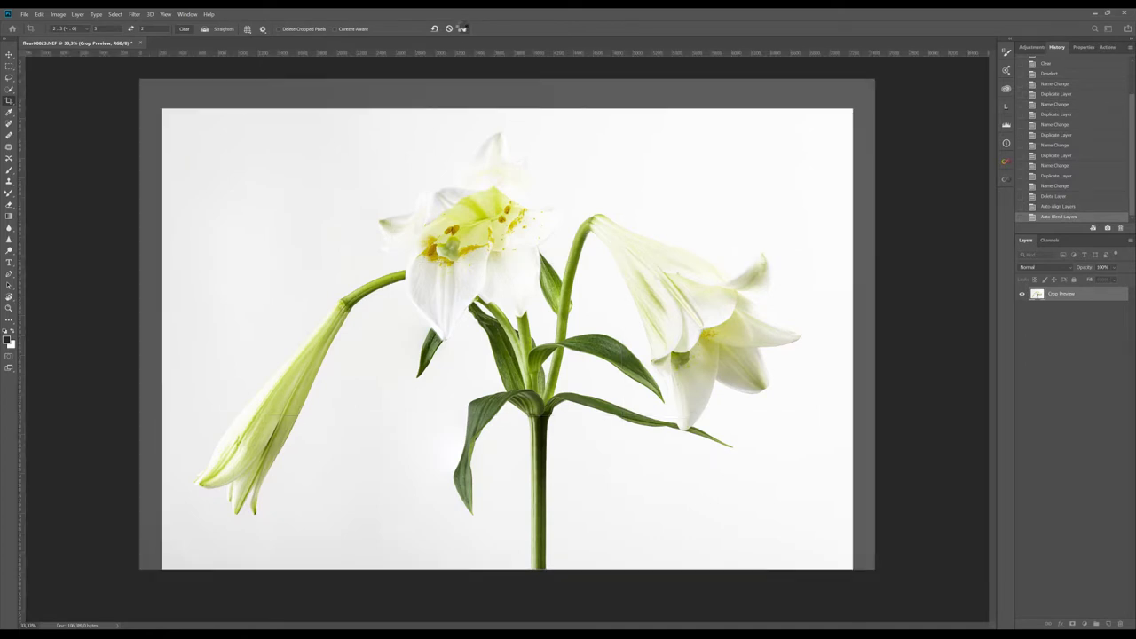
click(463, 28)
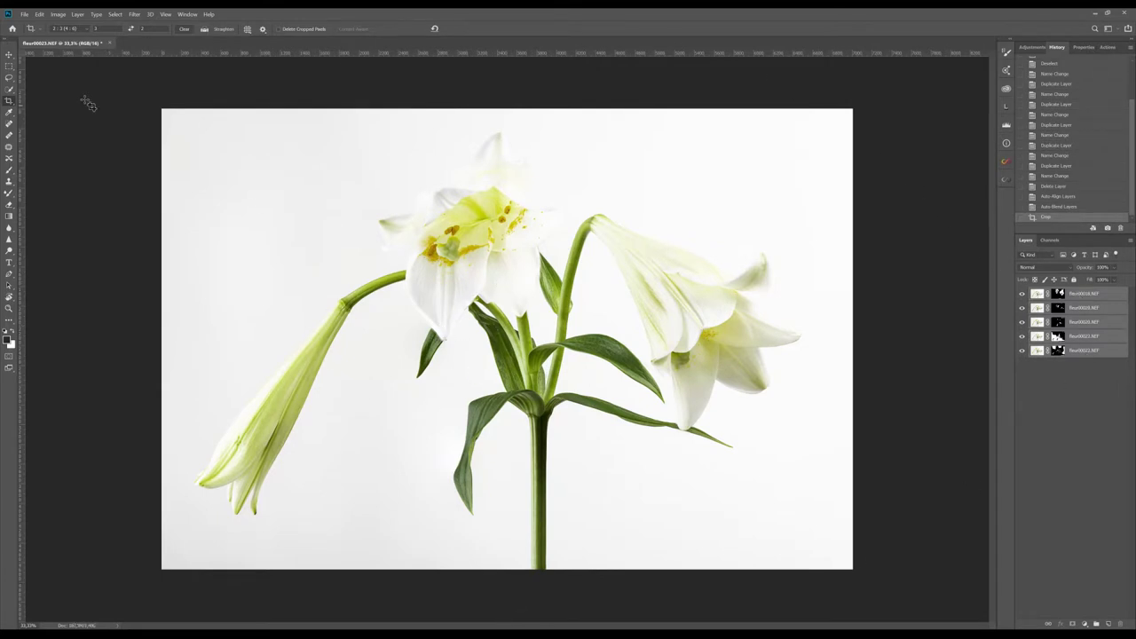
Stamp all visible layers into a new merged layer, hide the five masked source layers and delete them.
click(9, 55)
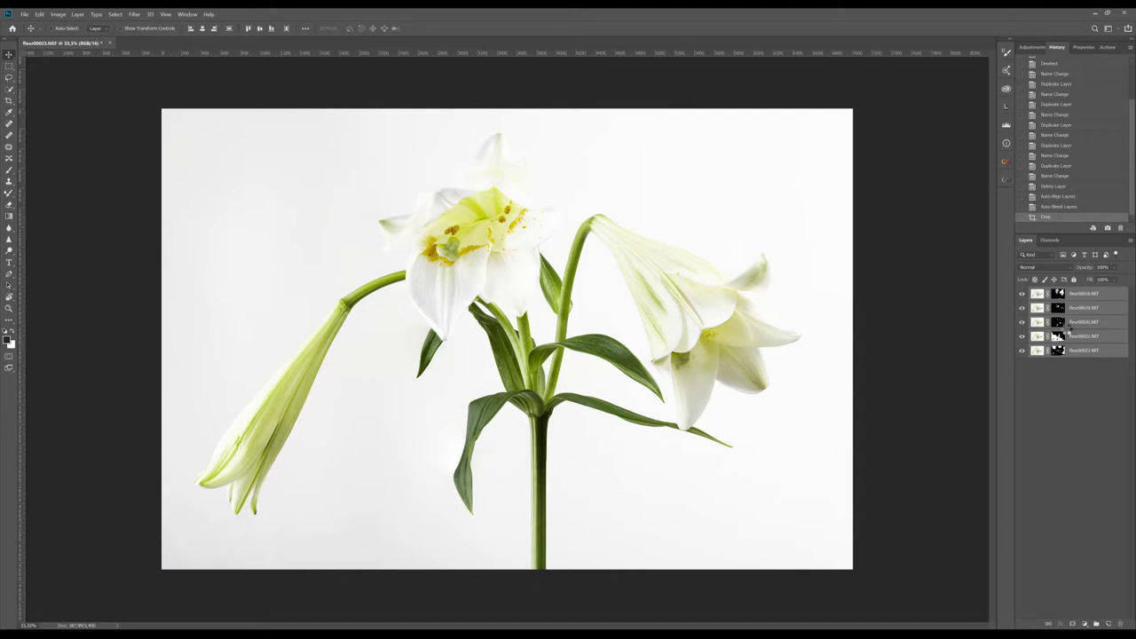
key(ctrl+shift+alt+e)
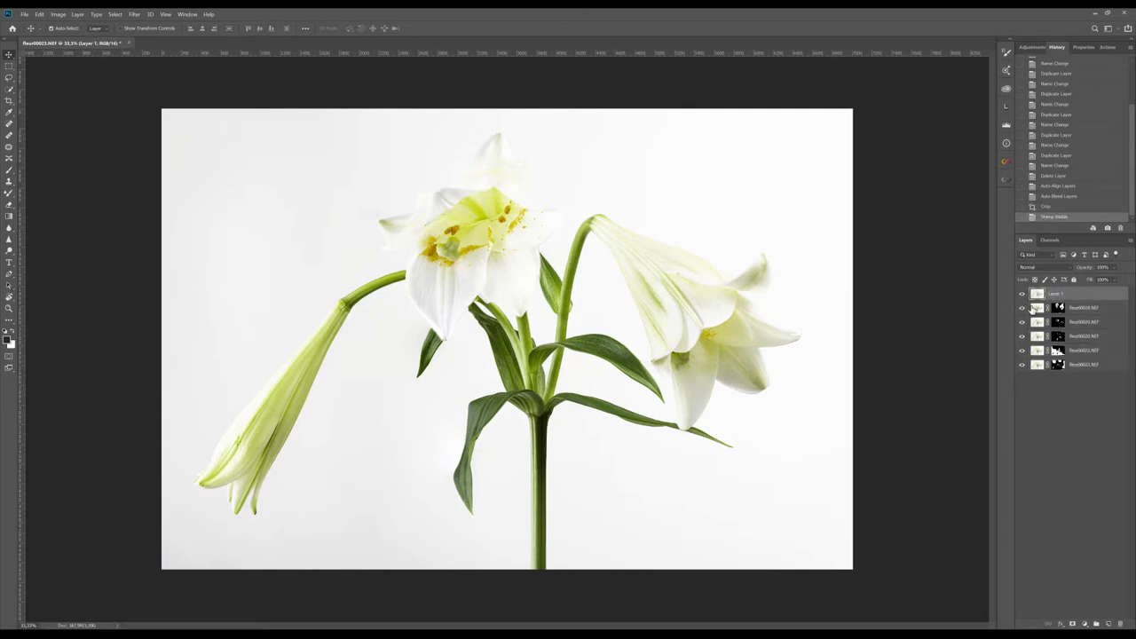
drag(1022, 307, 1022, 365)
click(1099, 309)
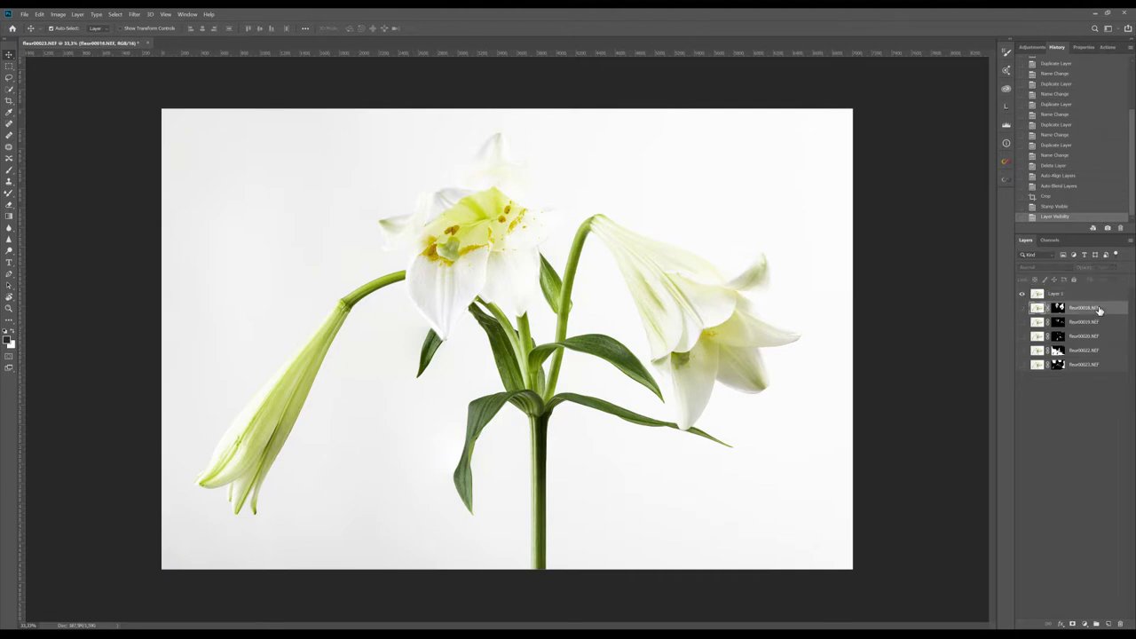
shift+click(1083, 364)
drag(1083, 351, 1121, 625)
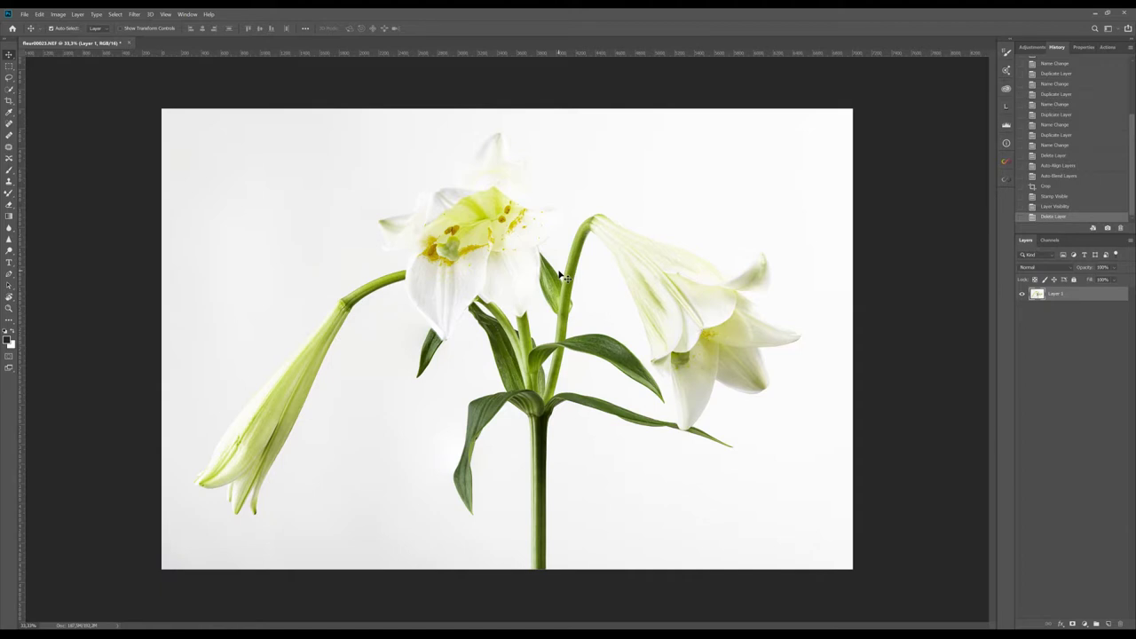
Examine the merged lily image up close, checking the sharpness of the petals, pistil and leaves.
key(ctrl+plus)
key(ctrl+plus)
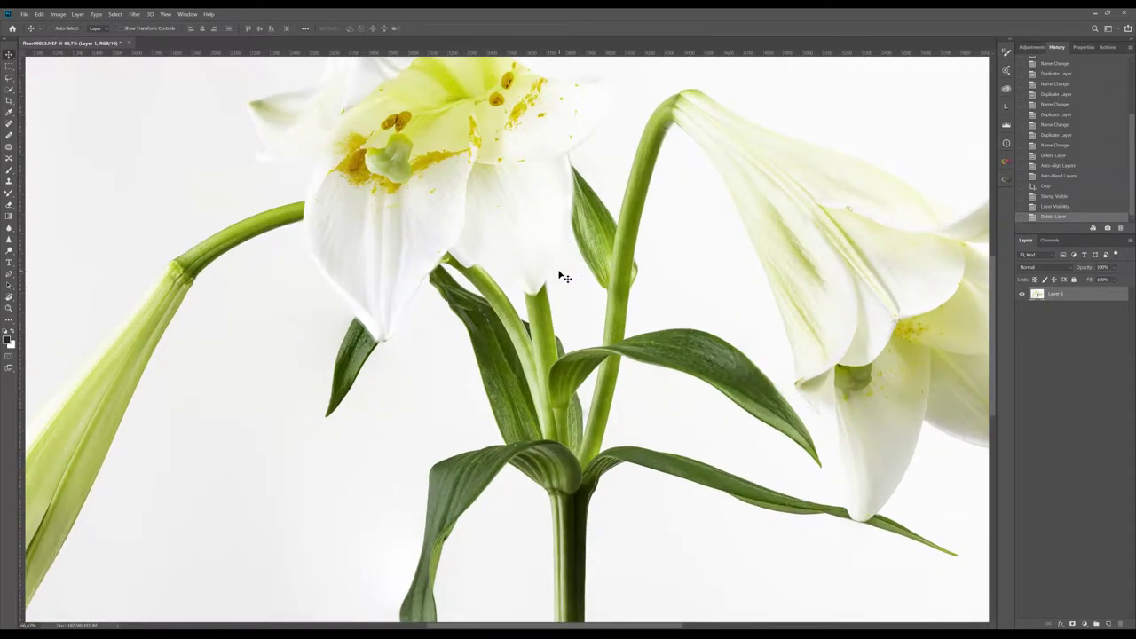
key(ctrl+plus)
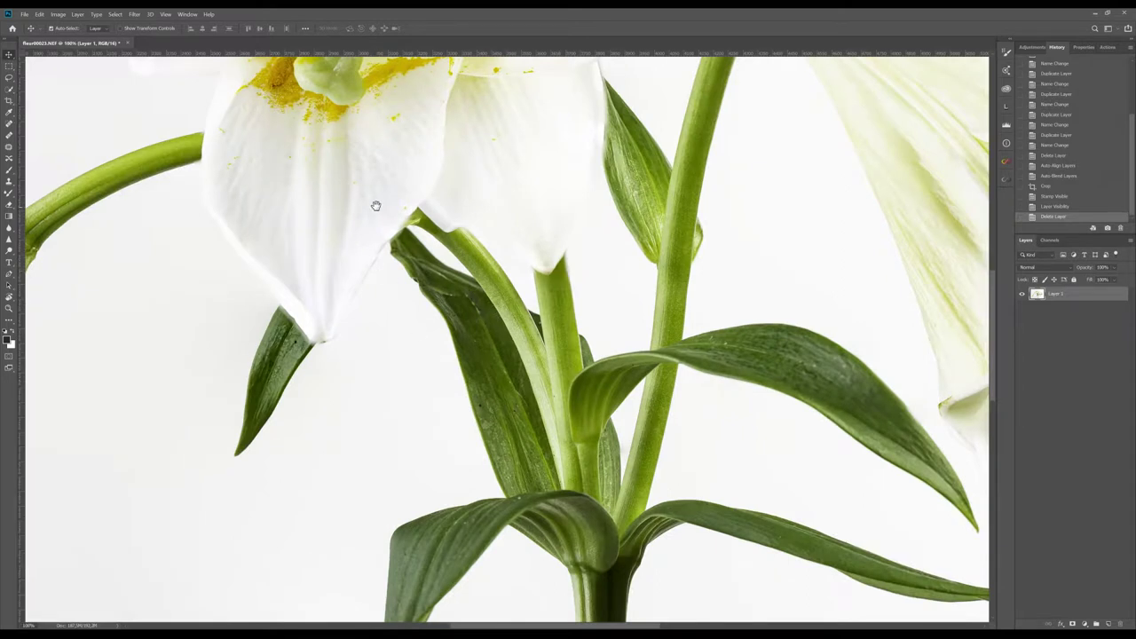
drag(381, 198, 288, 638)
key(ctrl+minus)
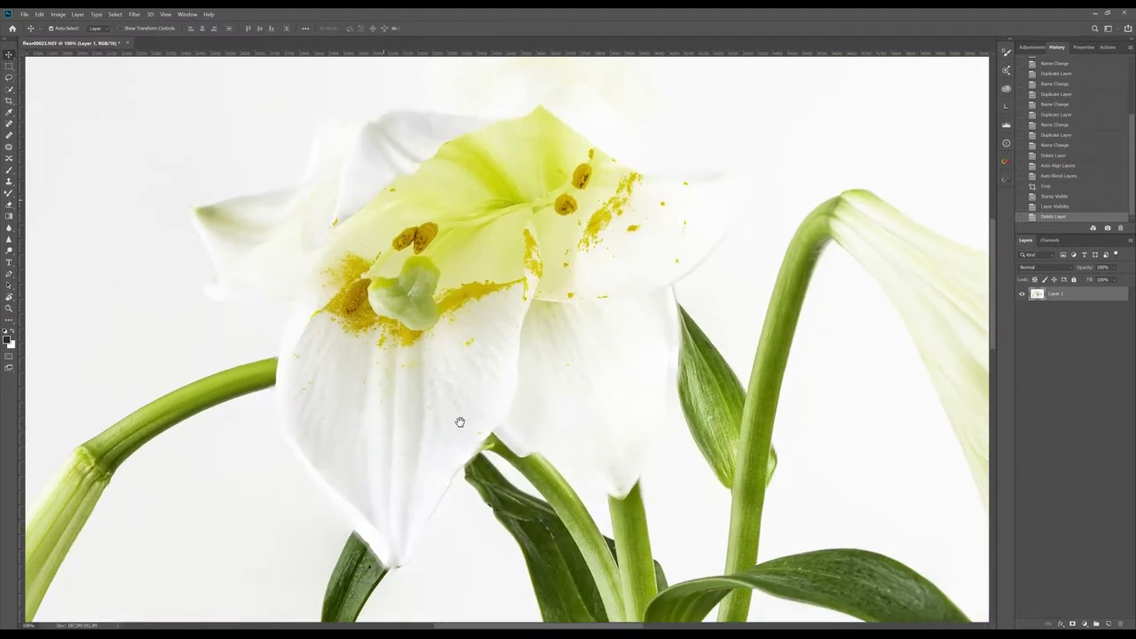
key(ctrl+minus)
key(ctrl+minus)
key(ctrl+minus)
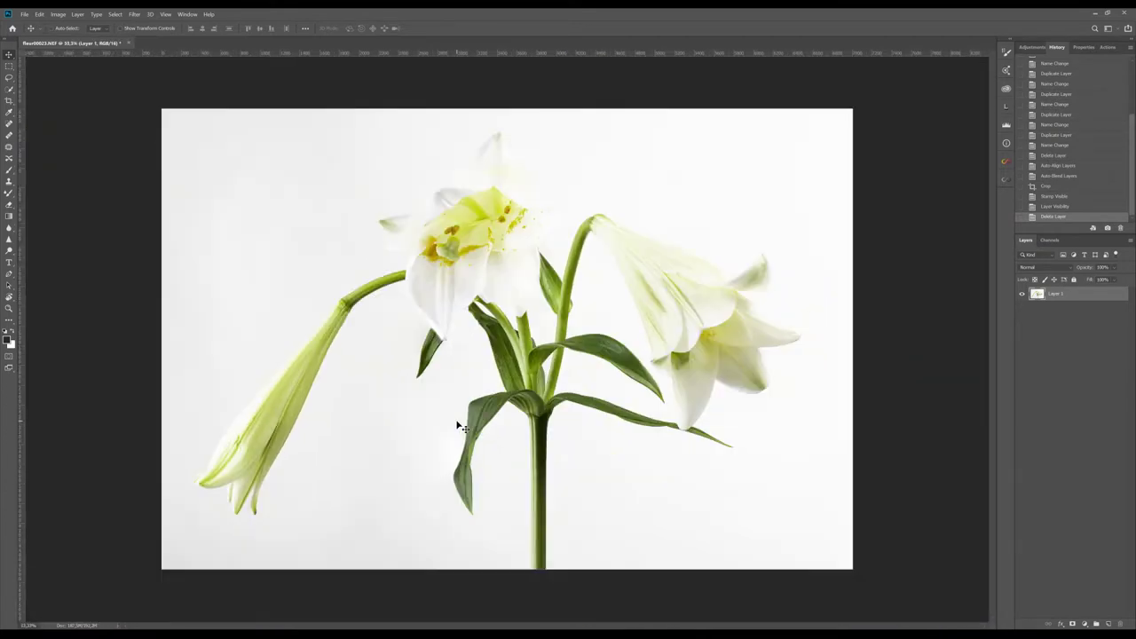
key(ctrl+plus)
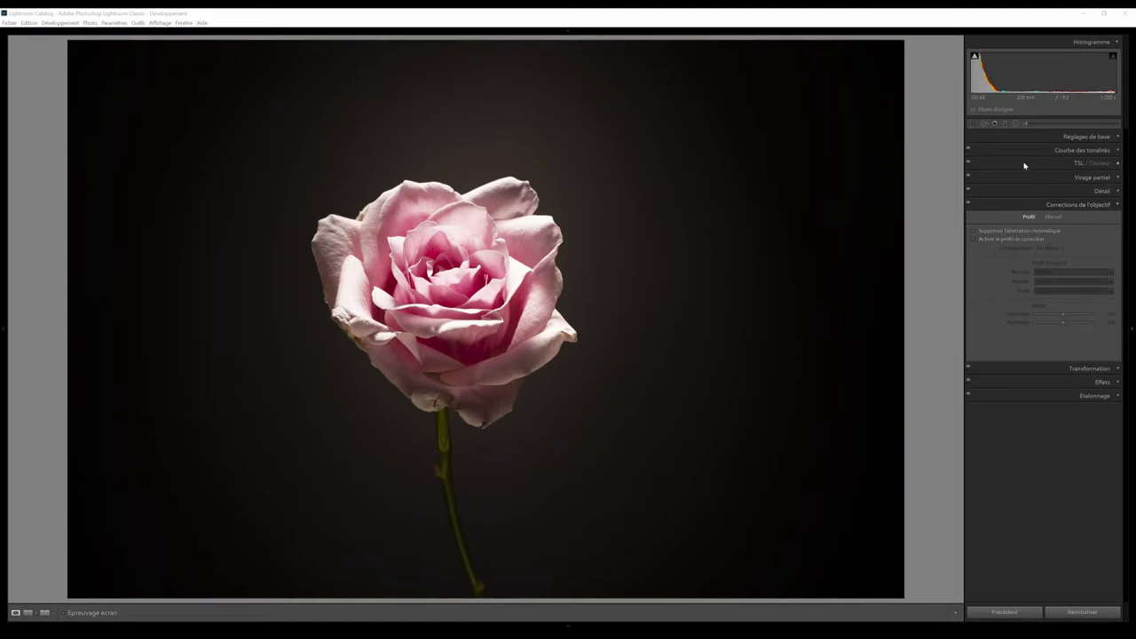
In Lightroom Classic, enable chromatic aberration removal and profile correction on the rose photo, and sample the background beside the flower as neutral white balance.
click(1026, 231)
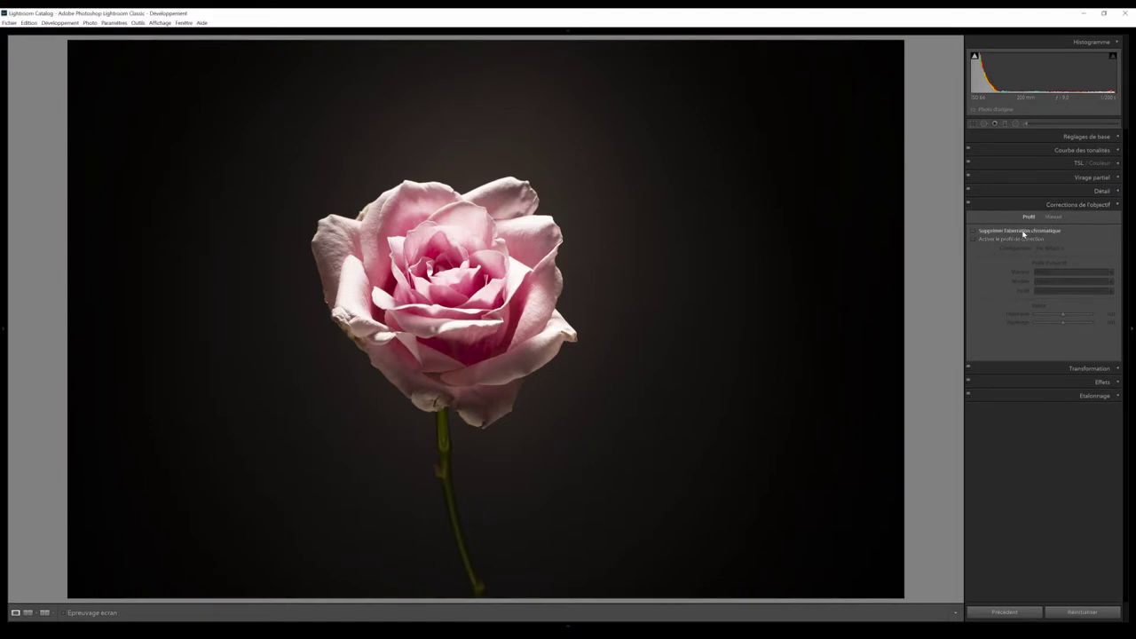
click(973, 241)
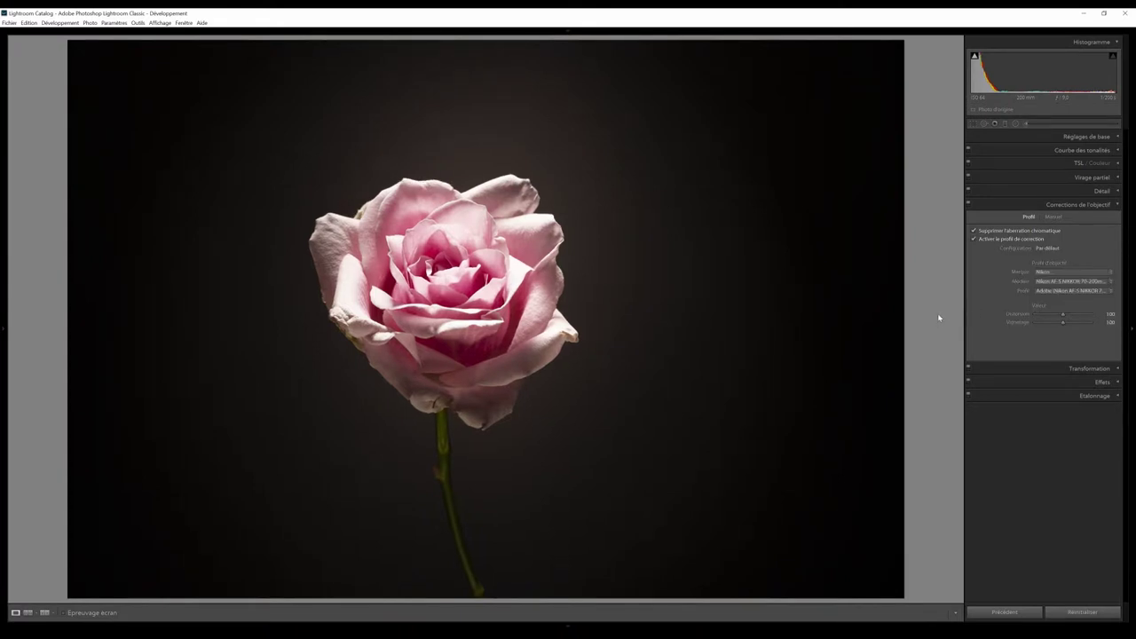
click(1114, 139)
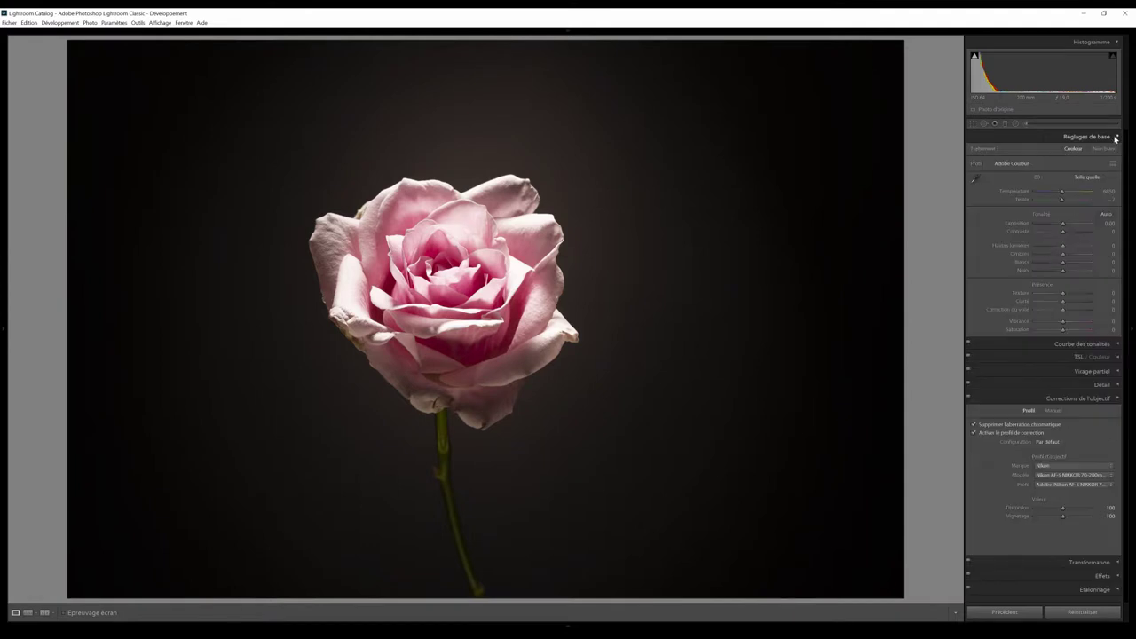
click(975, 178)
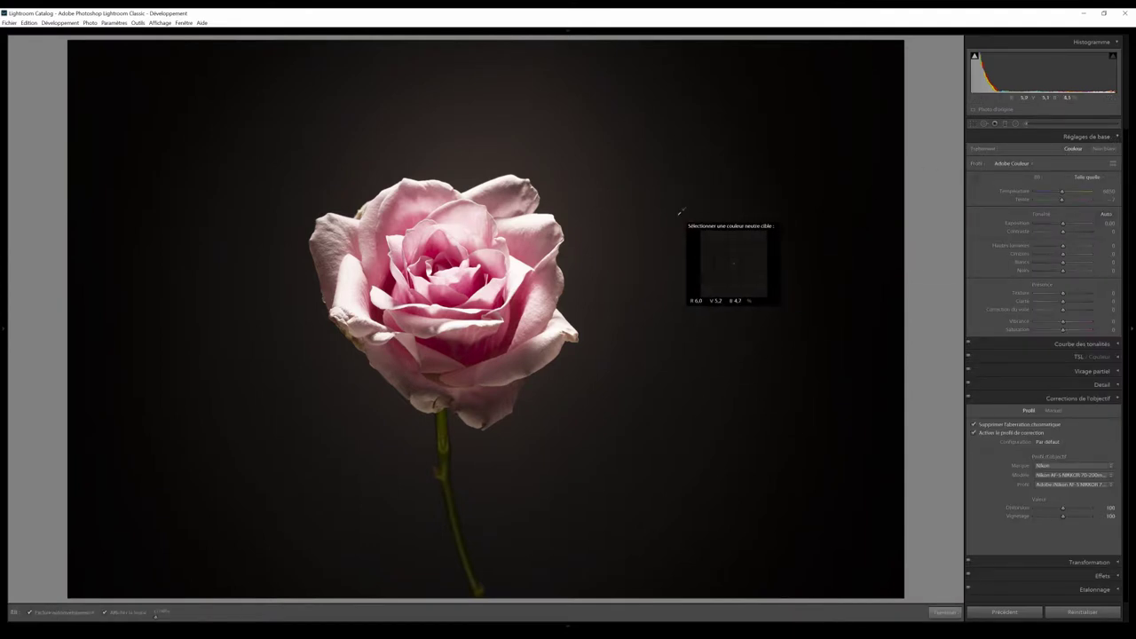
click(582, 196)
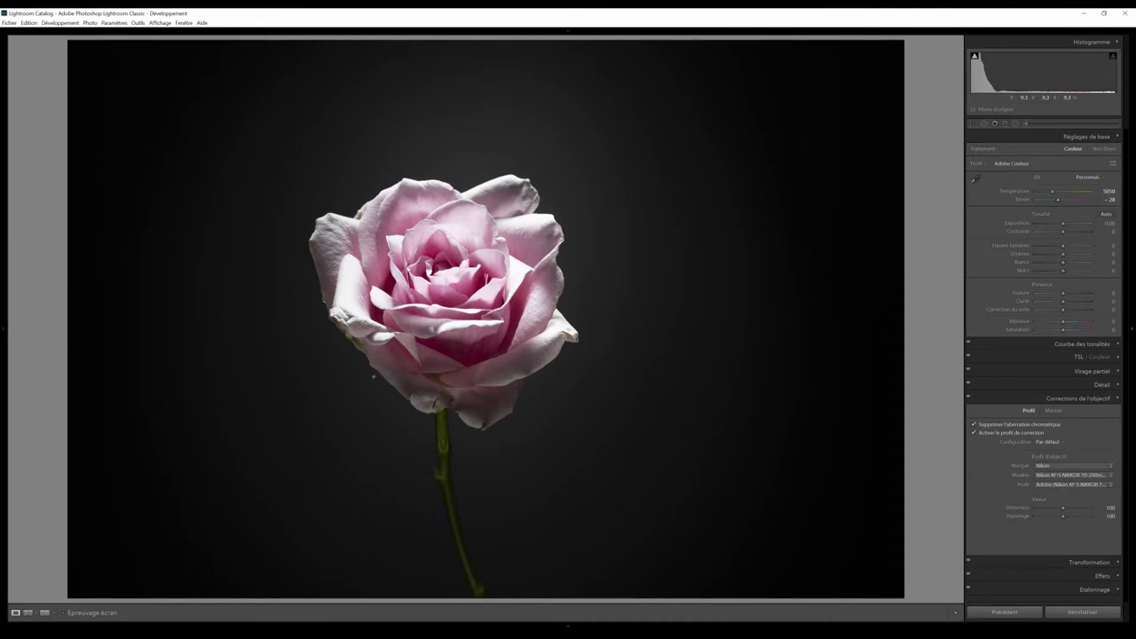
Crop the rose photo to a tighter 1x1 square around the flower and rotate it to an angle of -4.15.
click(974, 125)
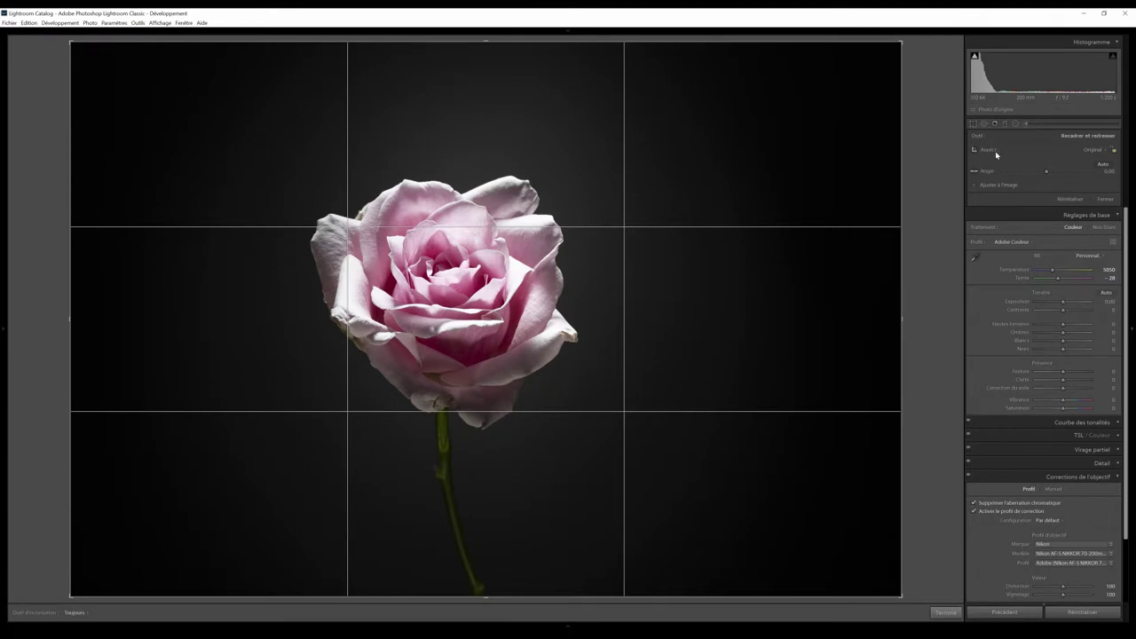
click(1081, 154)
click(1083, 183)
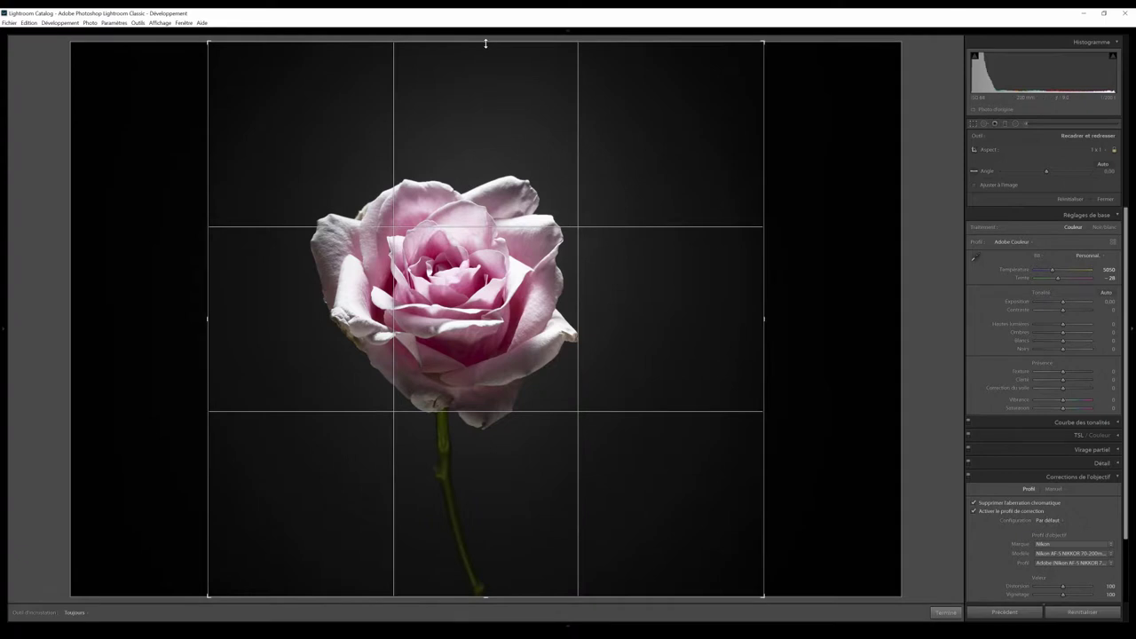
drag(488, 46, 524, 149)
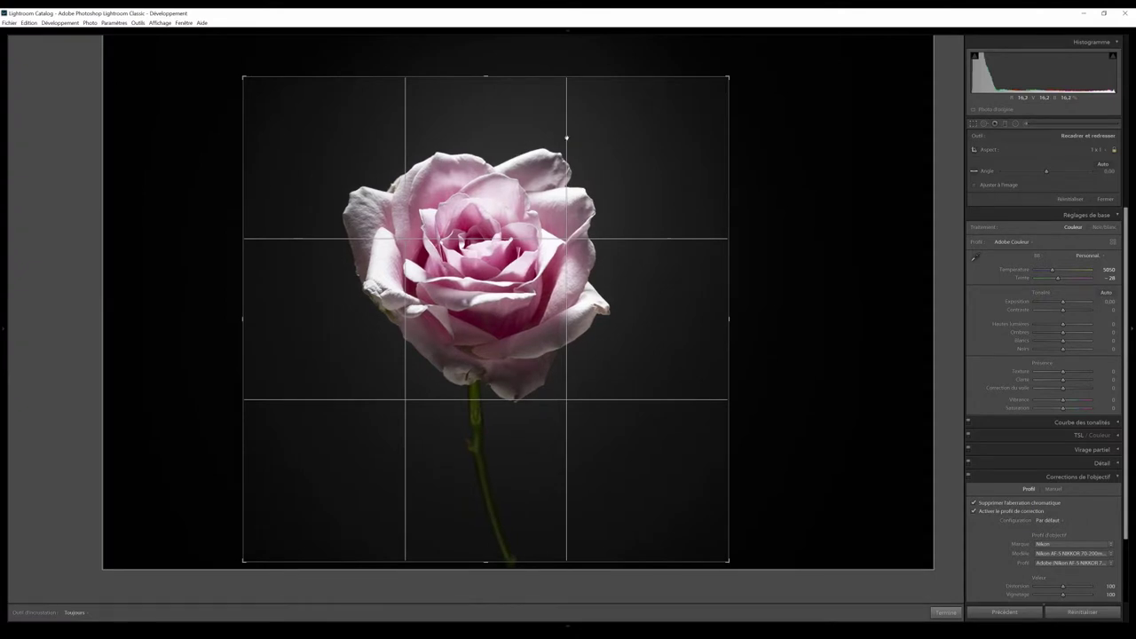
drag(740, 73, 732, 55)
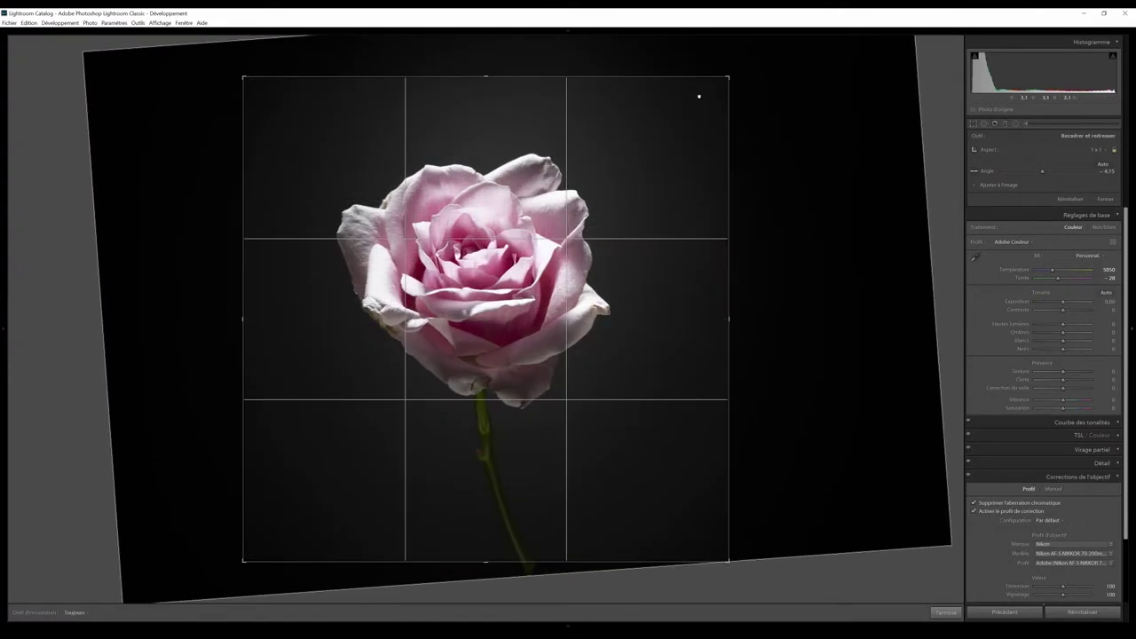
drag(490, 77, 486, 86)
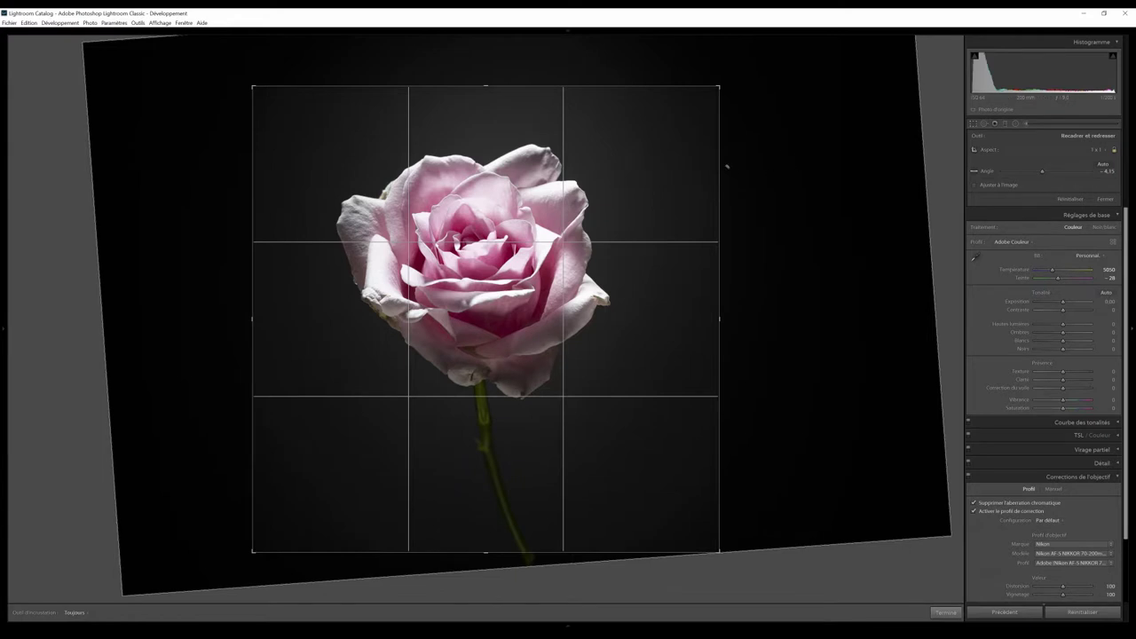
click(946, 613)
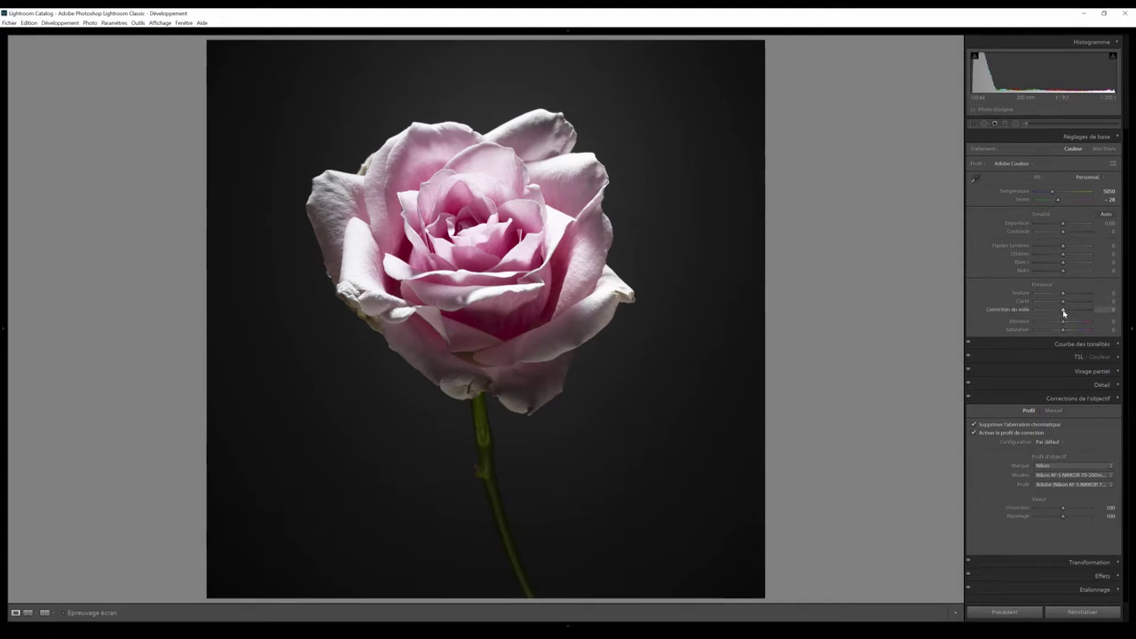
Soften the rose photo by setting Dehaze to -70 and Texture to -22.
drag(1063, 312, 1045, 312)
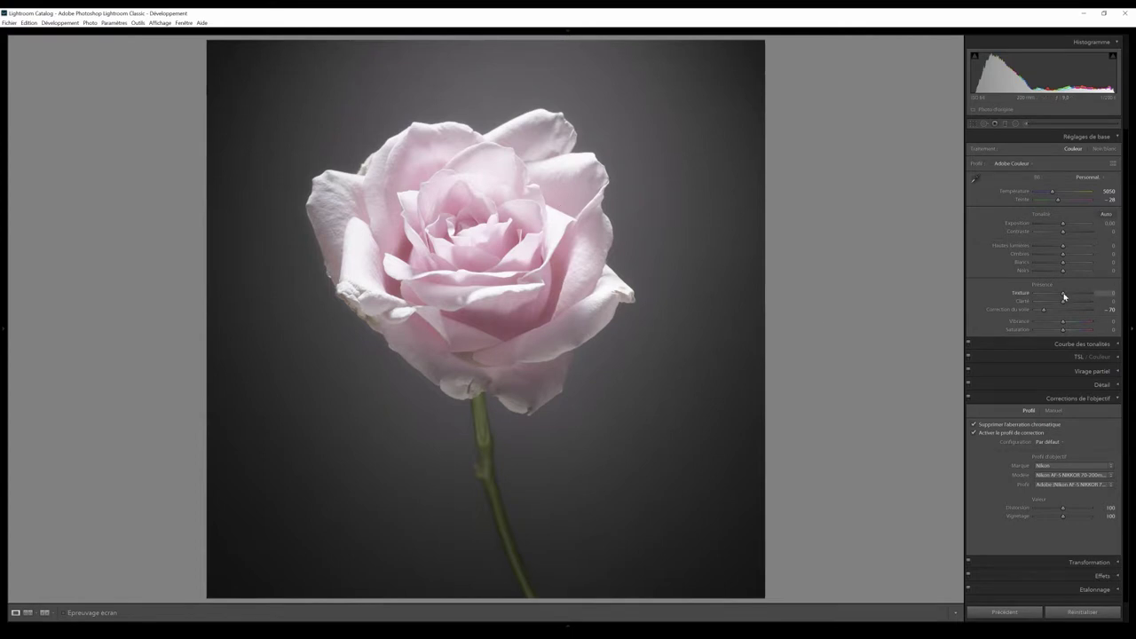
drag(1063, 296, 1057, 300)
Place a radial filter over the rose's bloom and center it on the heart of the flower.
click(1017, 124)
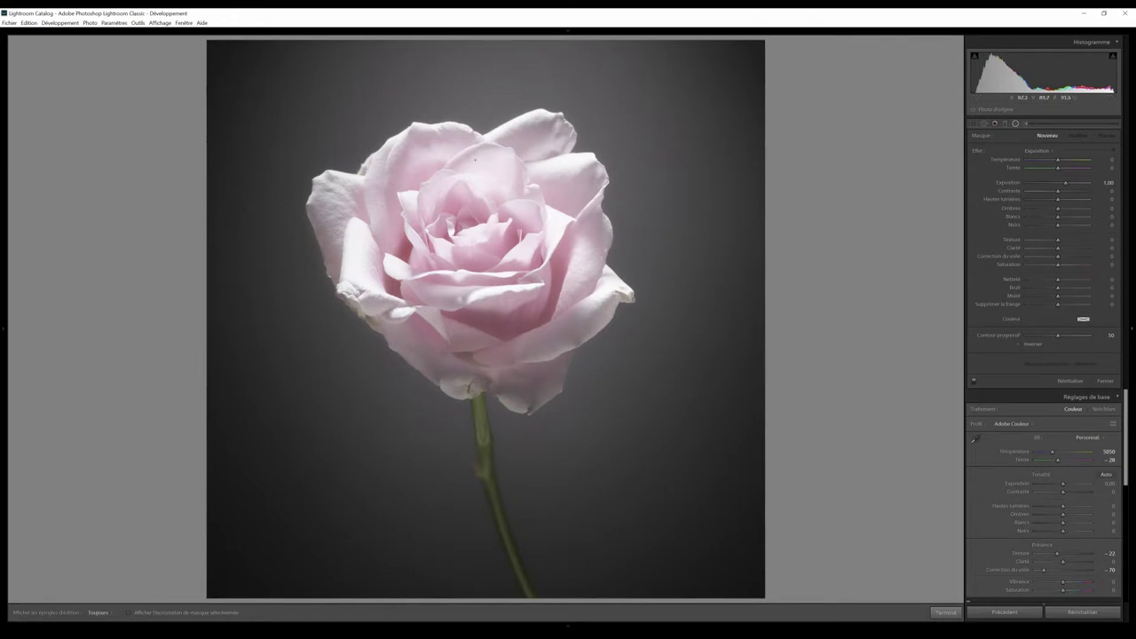
drag(473, 243, 599, 350)
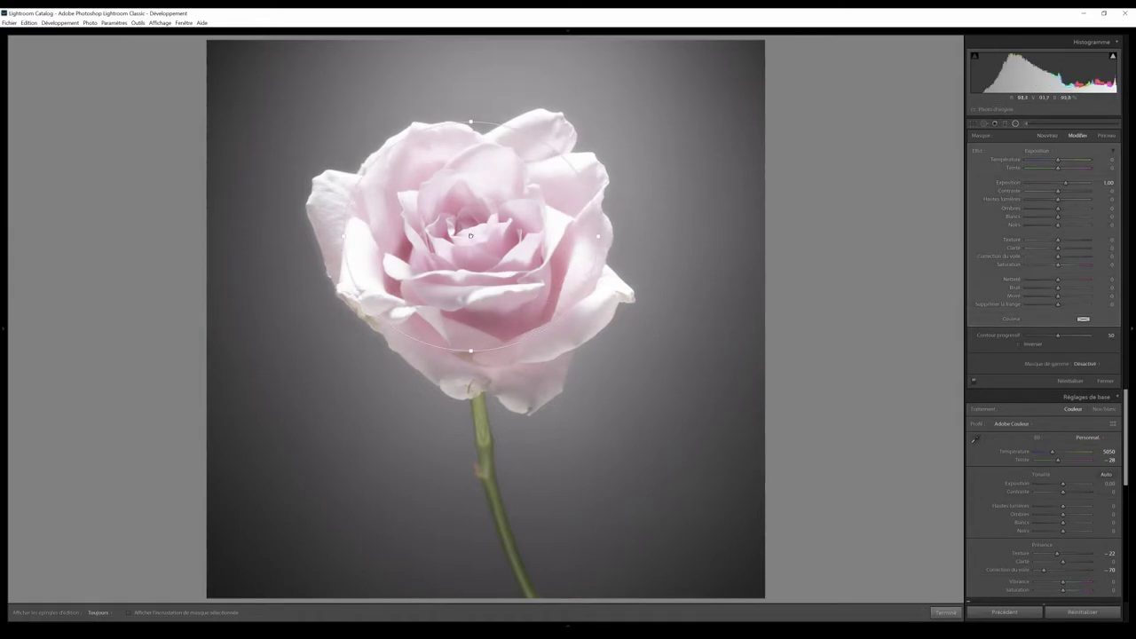
drag(470, 235, 477, 255)
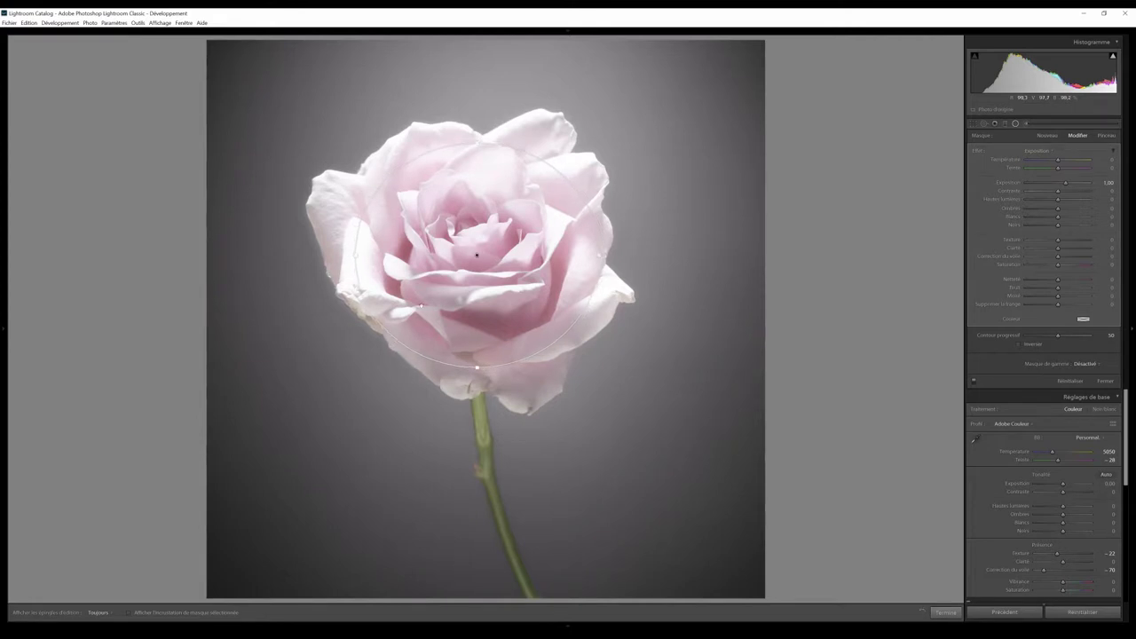
drag(484, 341, 484, 336)
Lower the radial filter's Exposure to -2.63 to darken the area outside the ellipse.
mouse_move(1064, 183)
mouse_down()
mouse_move(1026, 183)
mouse_move(1068, 190)
mouse_move(1048, 191)
mouse_up()
double_click(1047, 182)
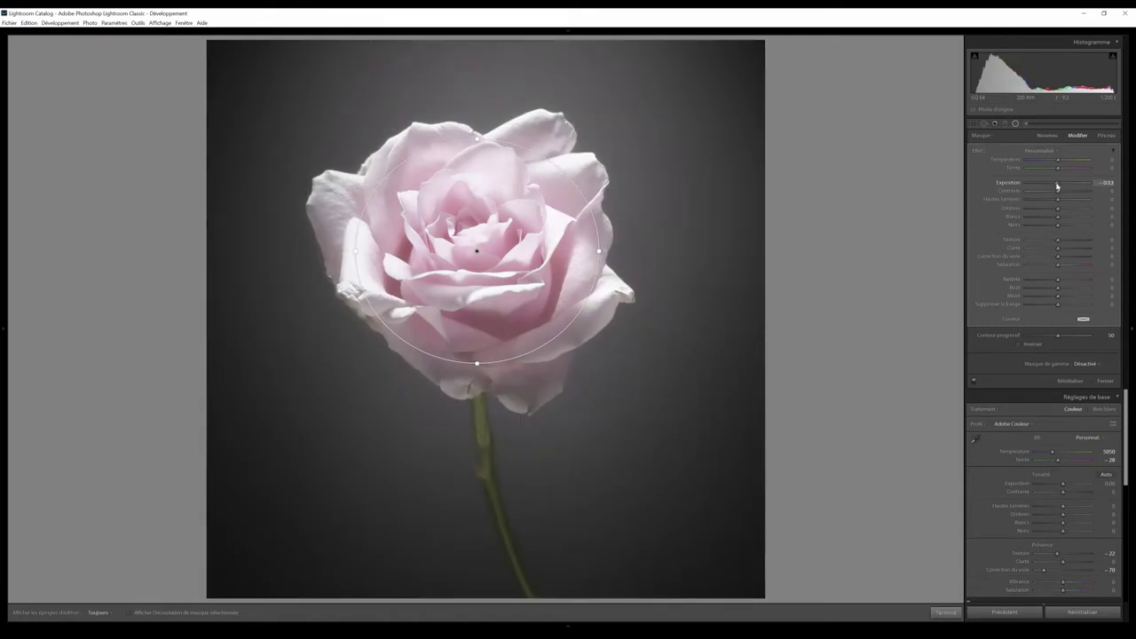
drag(1058, 184, 1039, 185)
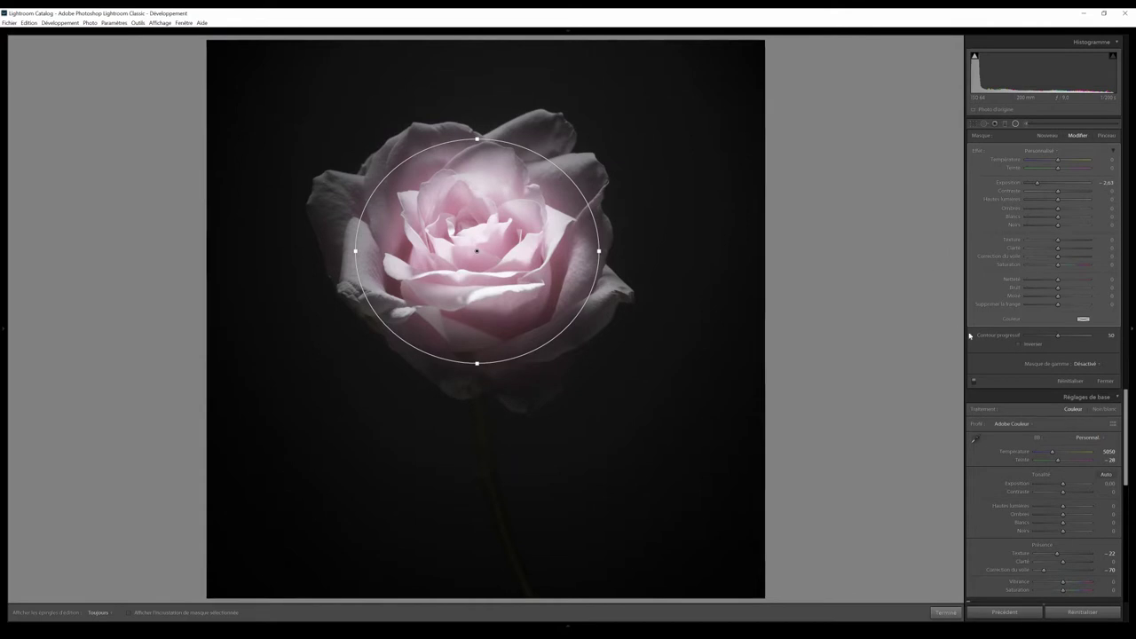
Invert the rose's radial filter with its Exposure at 0, and set Dehaze to 70, Texture to 27 and Saturation to 7.
click(1019, 345)
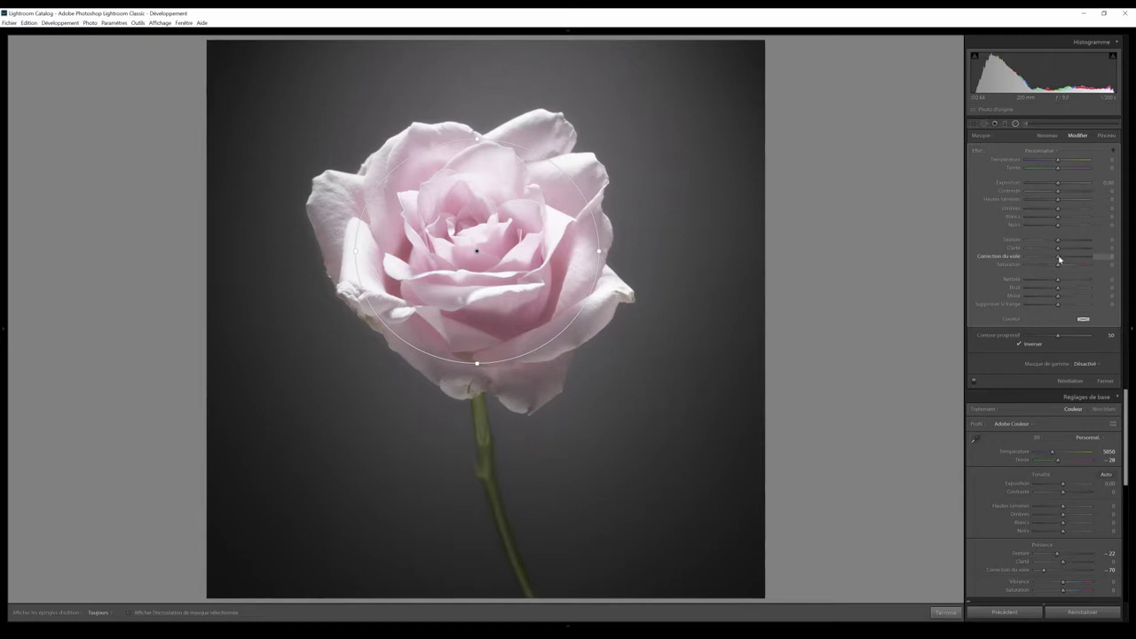
drag(1059, 258, 1081, 260)
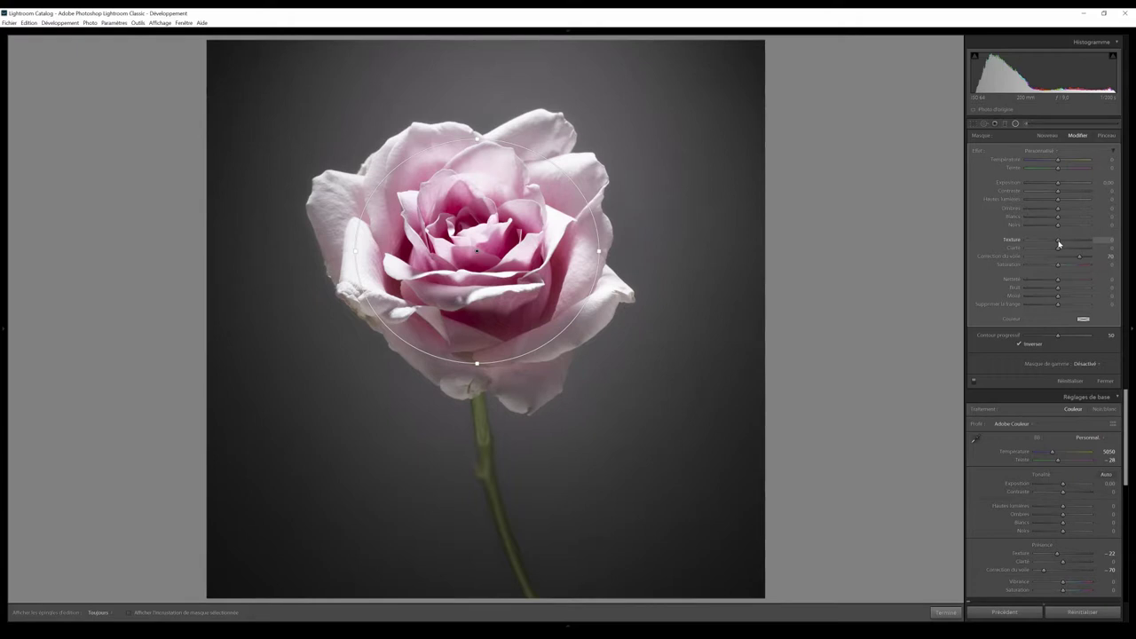
mouse_move(1059, 243)
mouse_down()
mouse_move(1107, 241)
mouse_move(1069, 242)
mouse_up()
drag(1061, 268, 1063, 268)
click(946, 612)
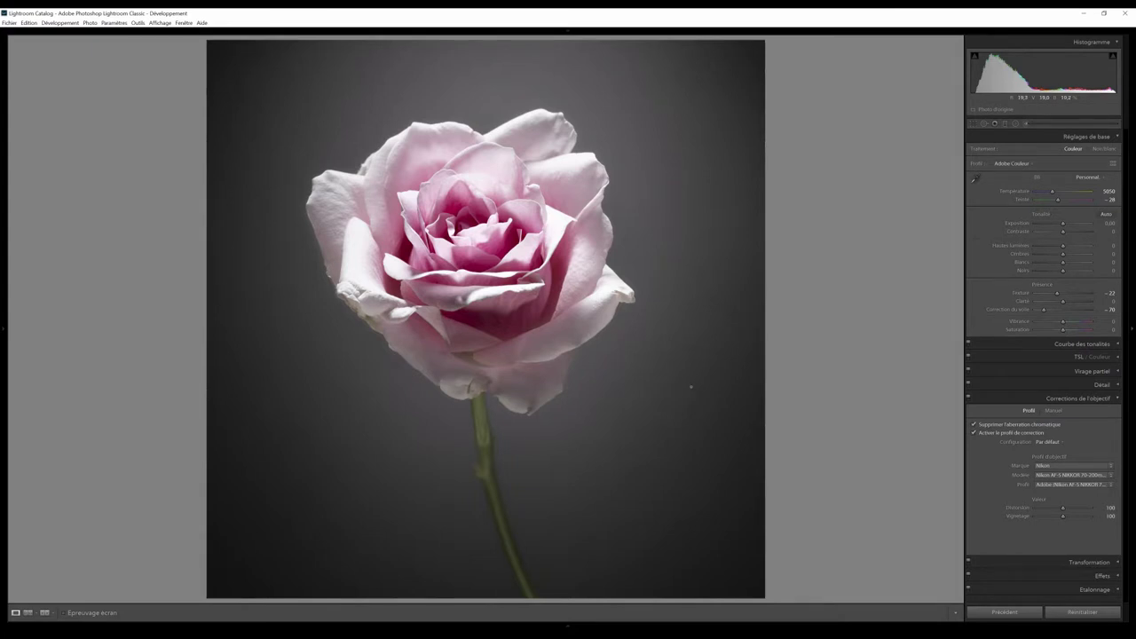
Tint the rose photo's shadows teal with split toning at hue 184 and saturation 15.
click(1117, 371)
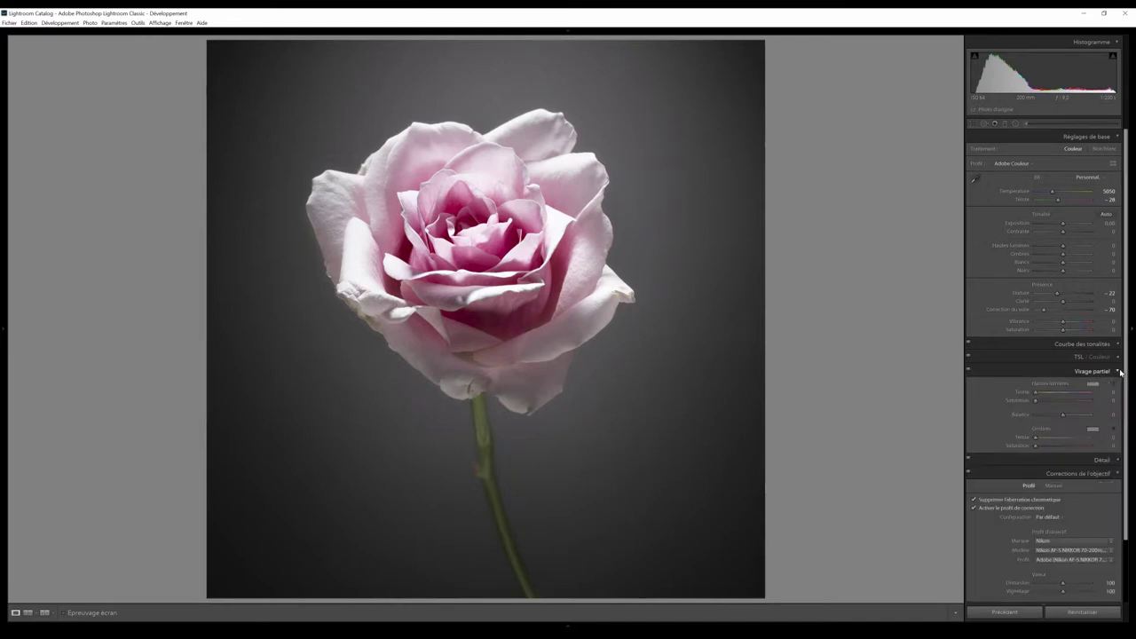
click(1092, 431)
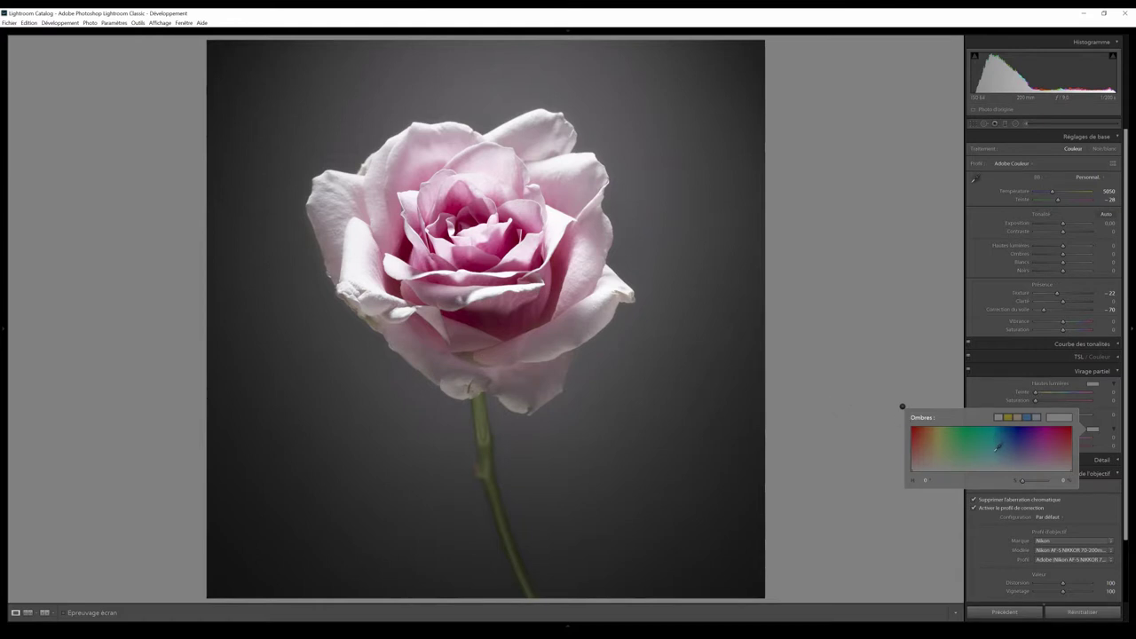
drag(997, 448, 993, 463)
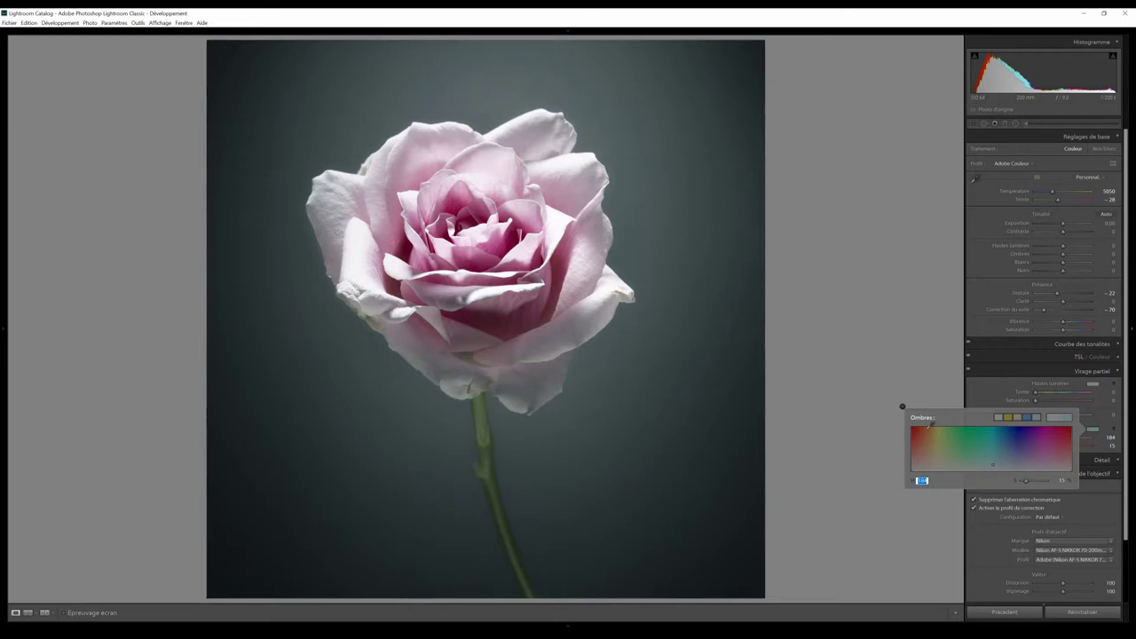
click(903, 407)
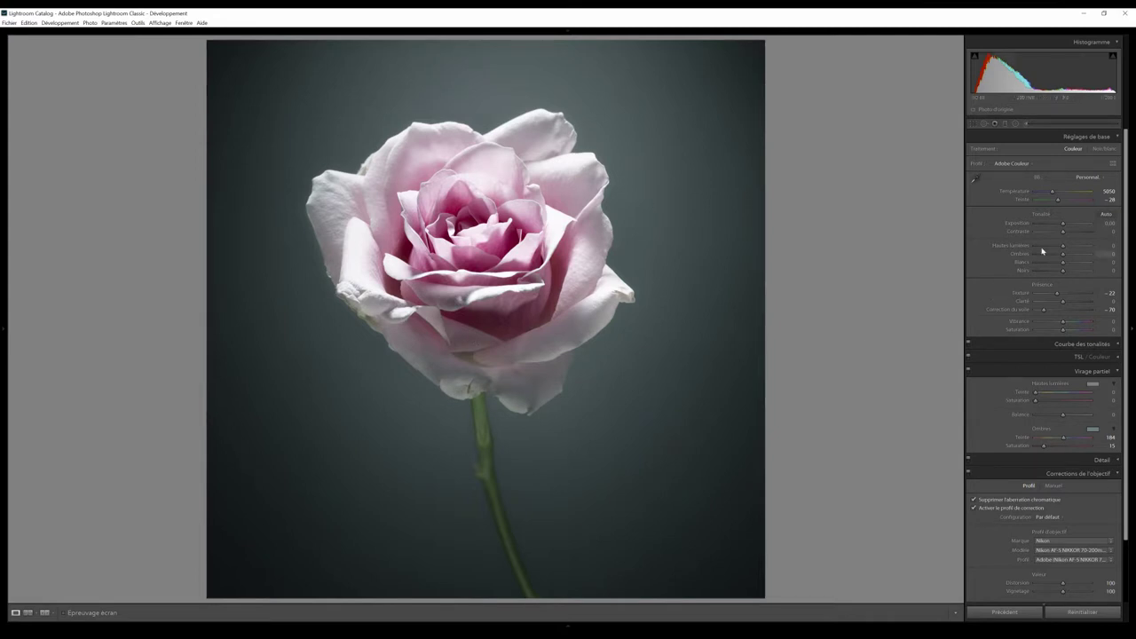
Set the rose photo's Contrast to +12 and Vibrance to -28.
drag(1065, 234, 1069, 235)
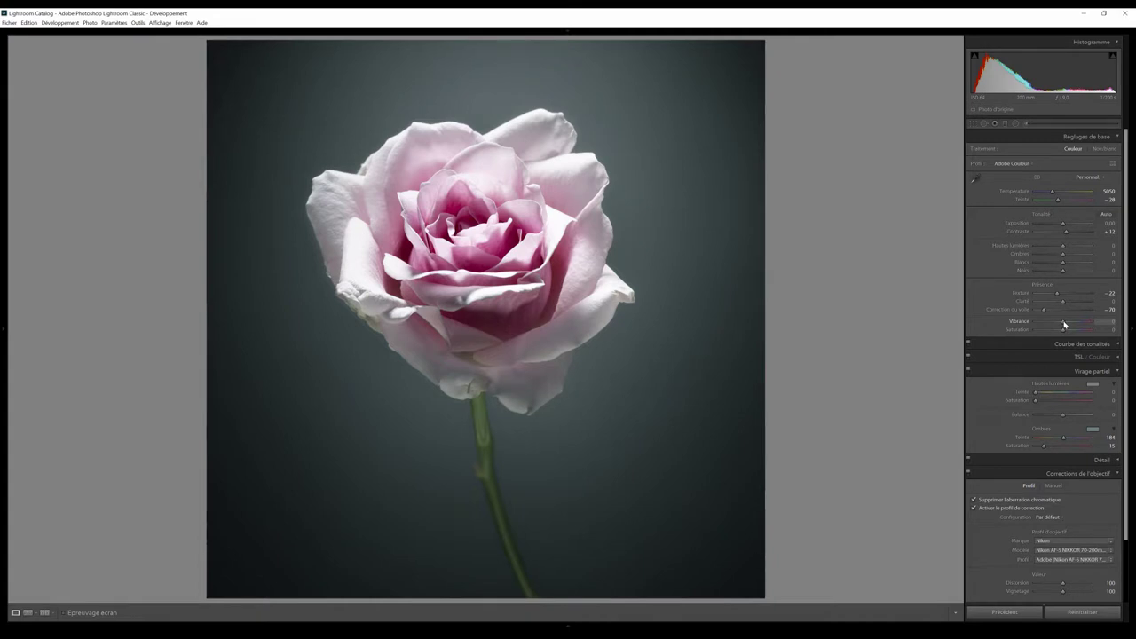
mouse_move(1064, 325)
mouse_down()
mouse_move(1051, 323)
mouse_move(1104, 320)
mouse_move(1056, 325)
mouse_up()
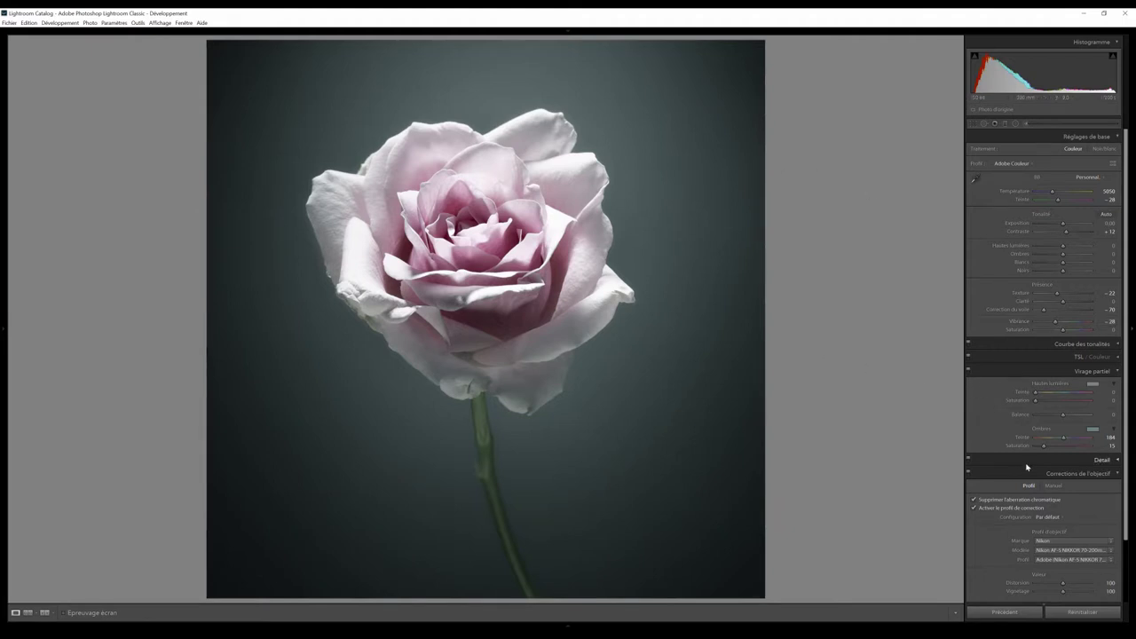
Add a dark post-crop vignette to the rose photo with Amount -33, Midpoint 36 and Feather 46.
scroll(1026, 468, down, 3)
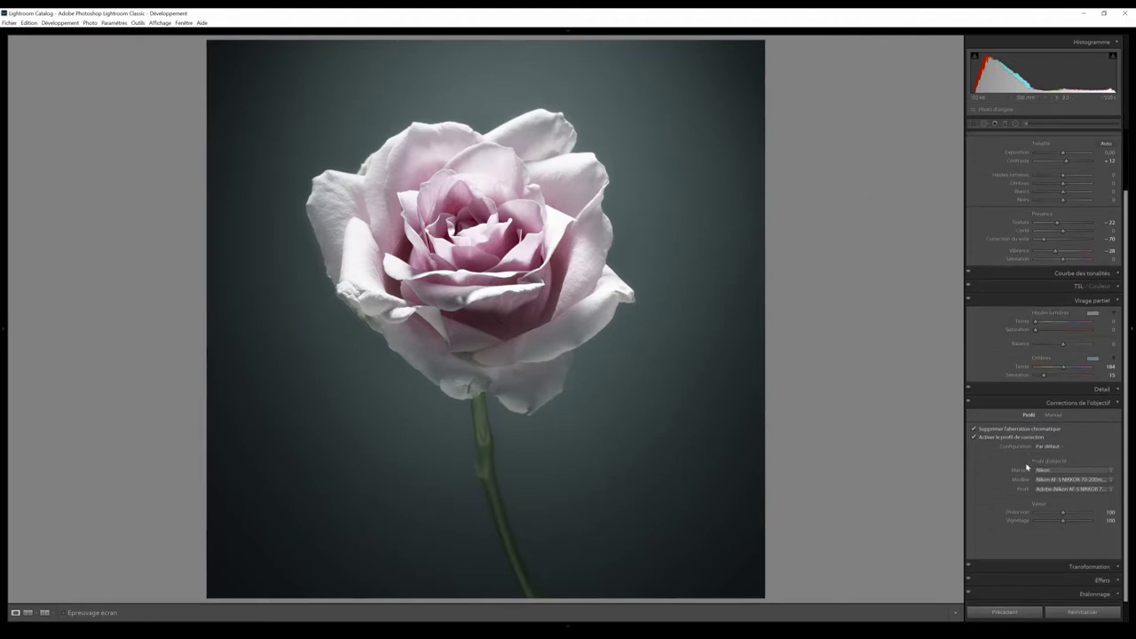
click(1118, 581)
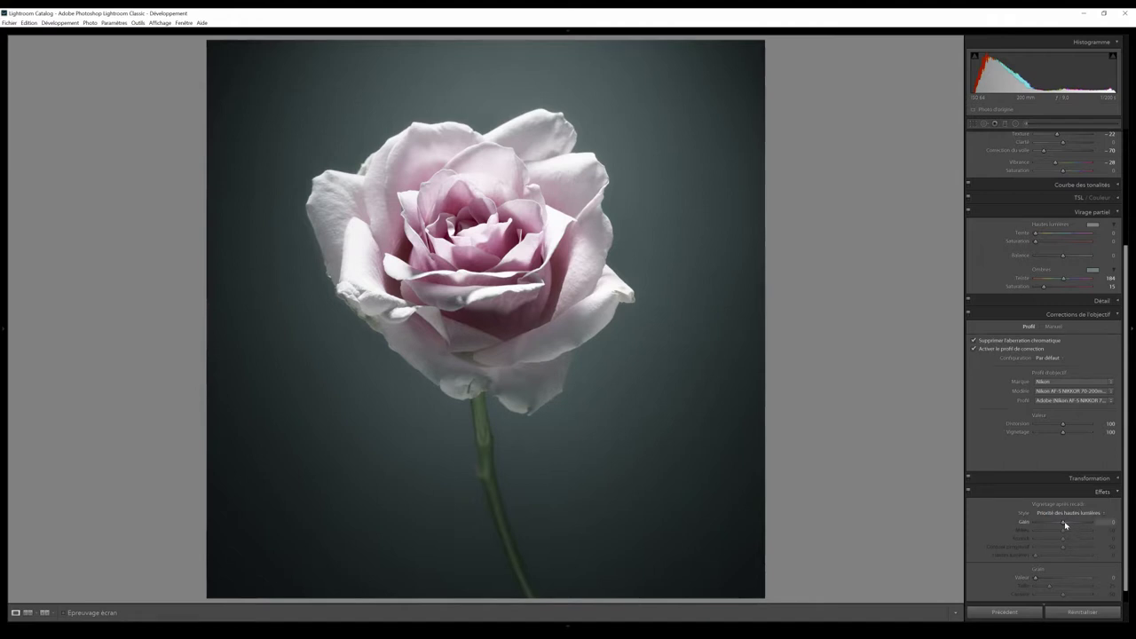
drag(1064, 521, 1056, 526)
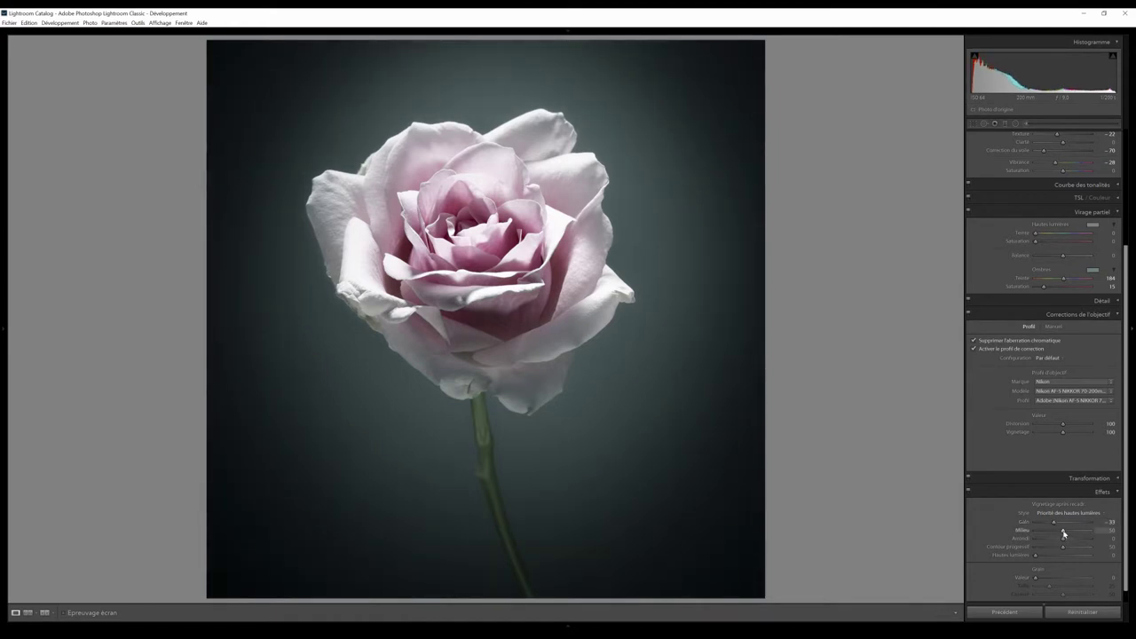
mouse_move(1064, 533)
mouse_down()
mouse_move(1040, 535)
mouse_move(1111, 535)
mouse_move(1021, 541)
mouse_move(1078, 540)
mouse_move(1039, 541)
mouse_move(1076, 540)
mouse_move(1059, 540)
mouse_up()
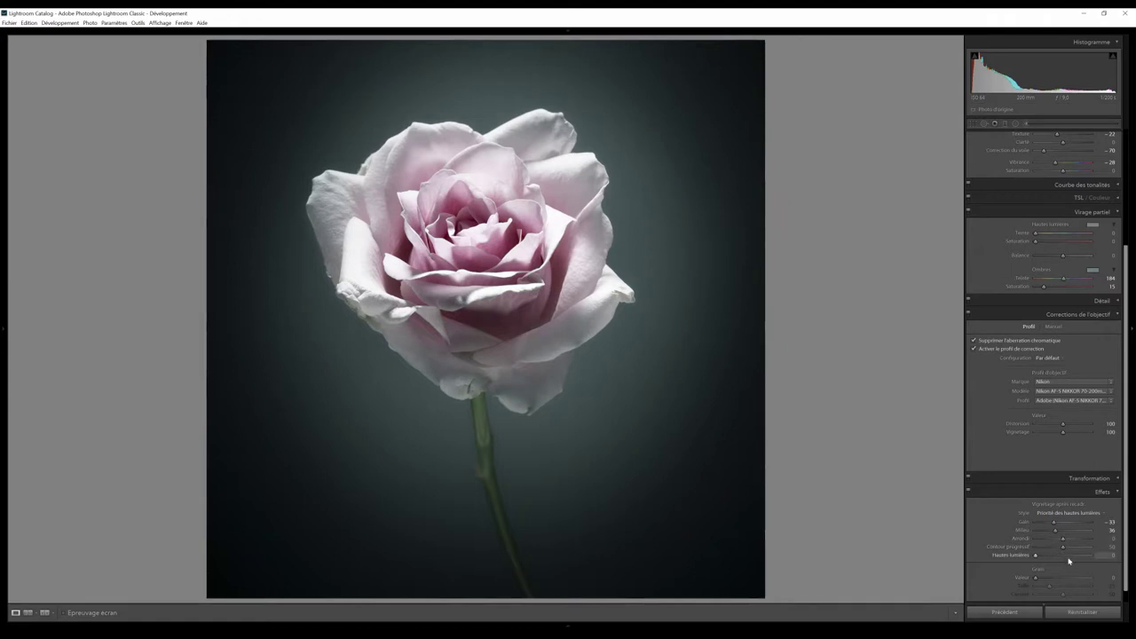
drag(1066, 549, 1028, 548)
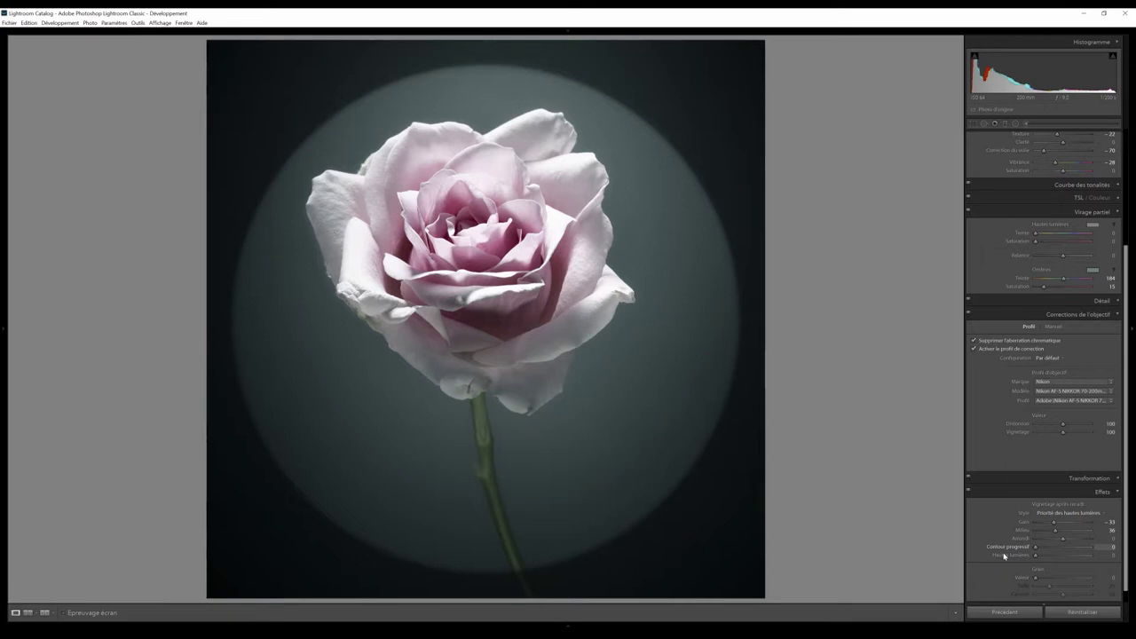
drag(1035, 548, 1062, 552)
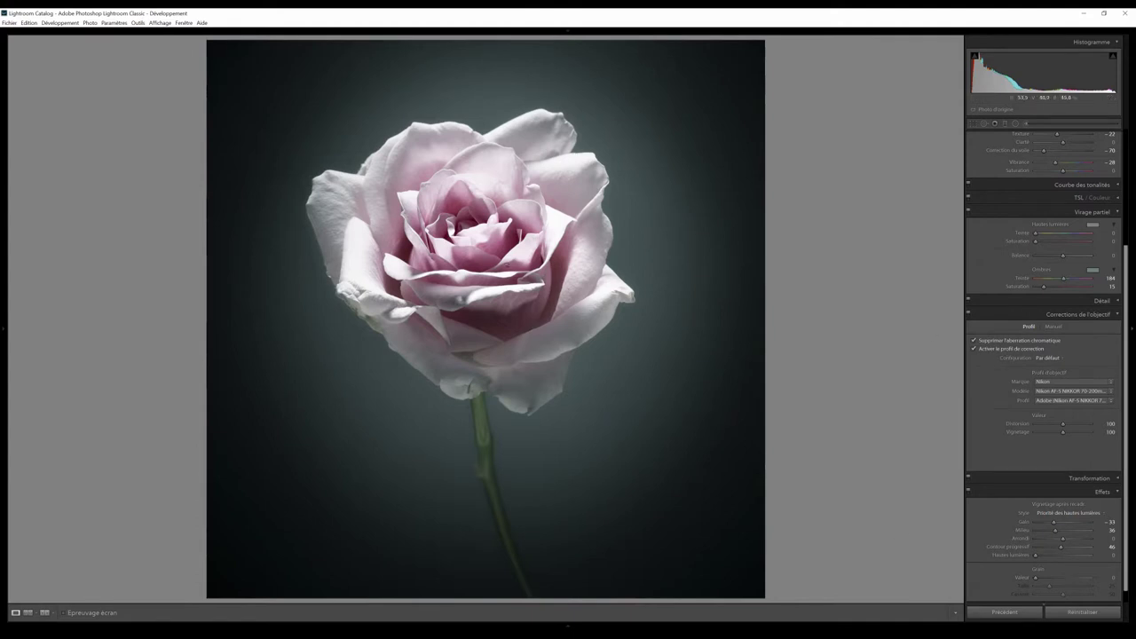
Reopen the radial filter on the rose's bloom, raise its Saturation, and close the filter.
drag(1125, 251, 1126, 120)
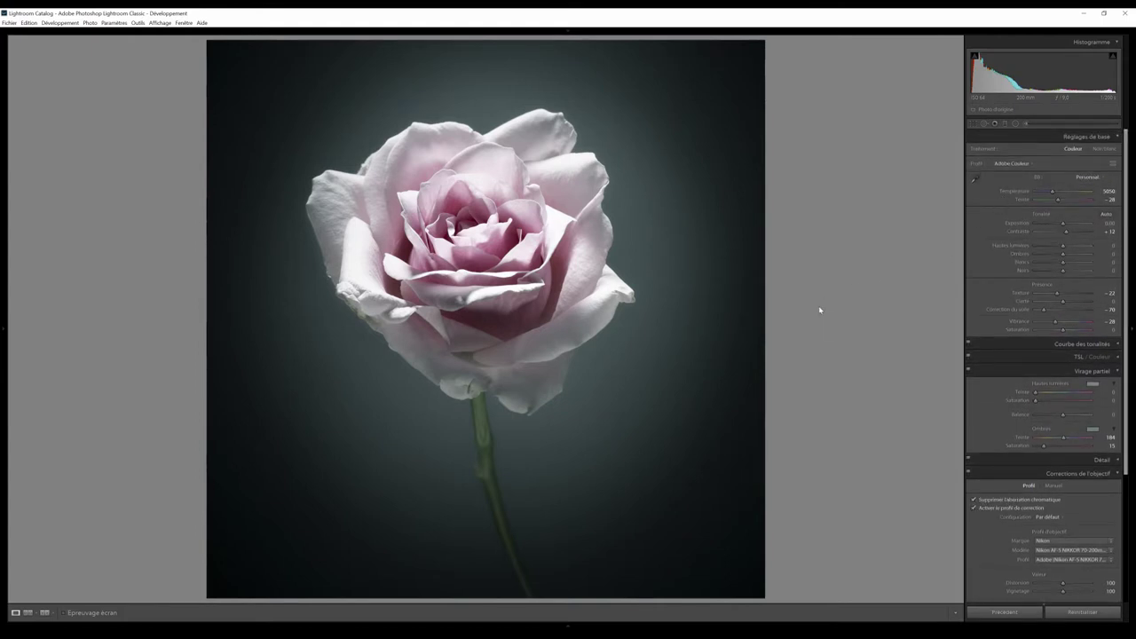
click(1016, 124)
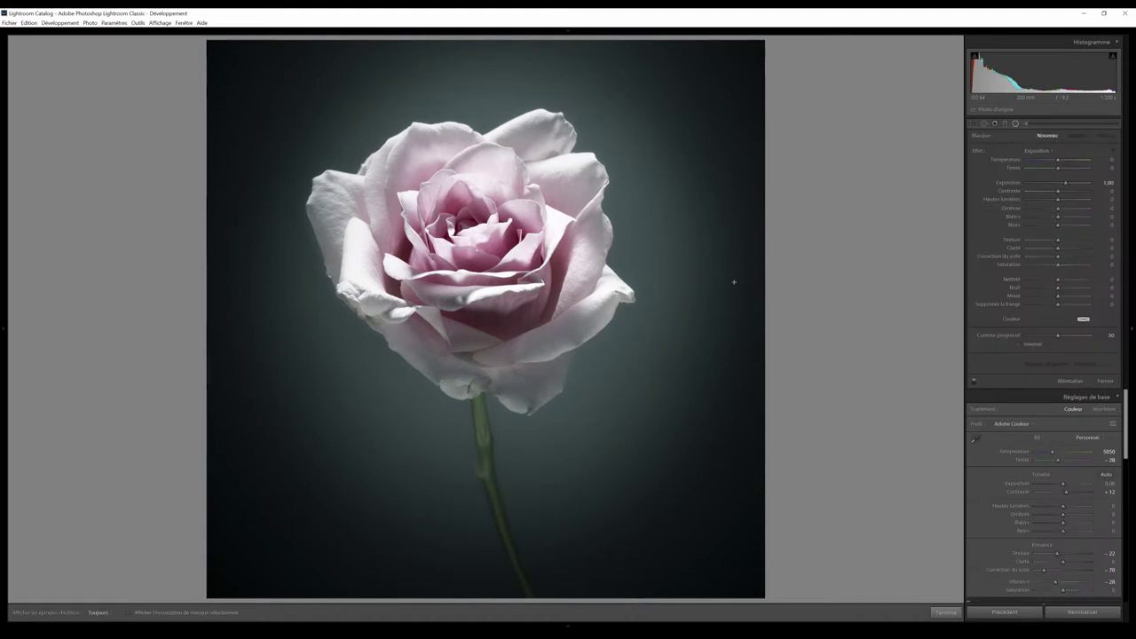
drag(477, 253, 599, 363)
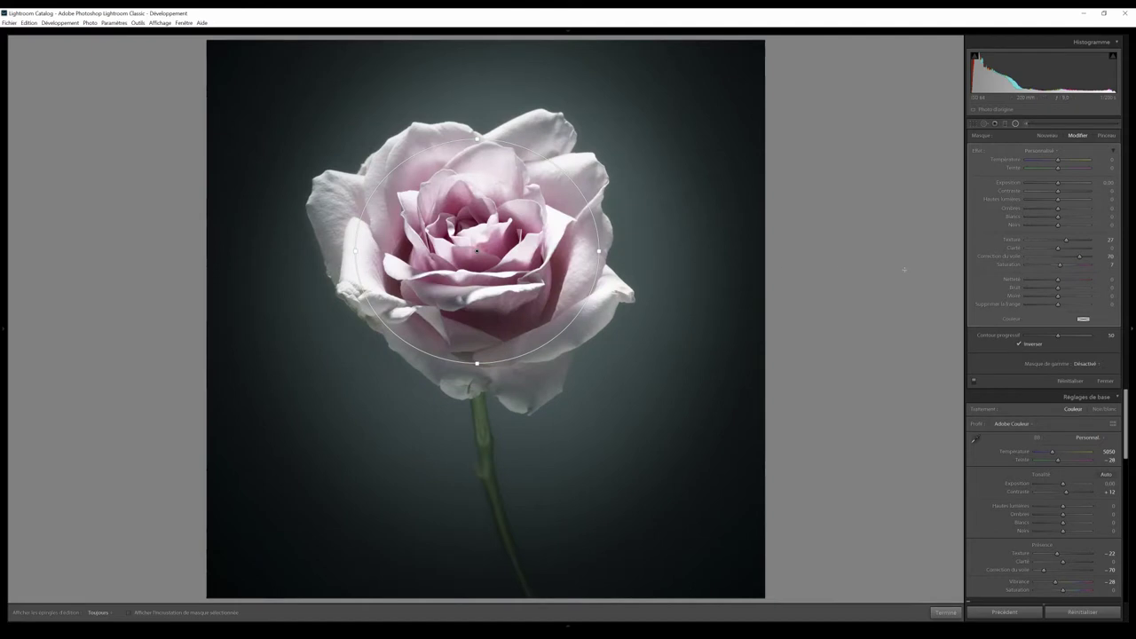
drag(1059, 265, 1069, 268)
drag(1070, 268, 1069, 268)
click(946, 612)
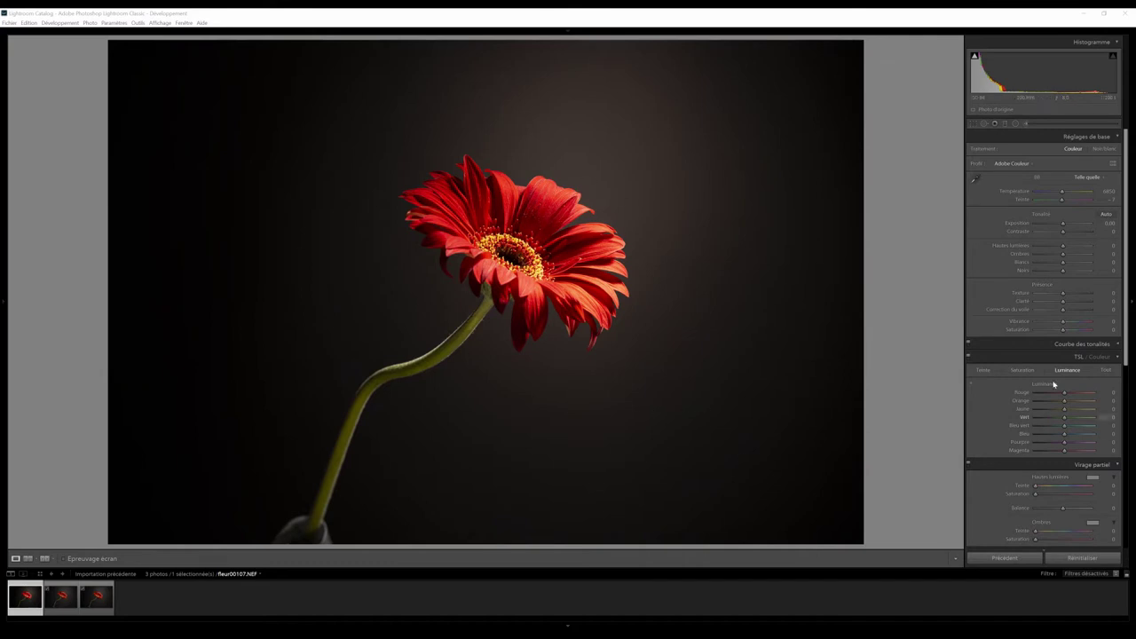
Remove chromatic aberration and enable the lens profile corrections for the red gerbera photo fleur00107.NEF.
scroll(1049, 277, down, 5)
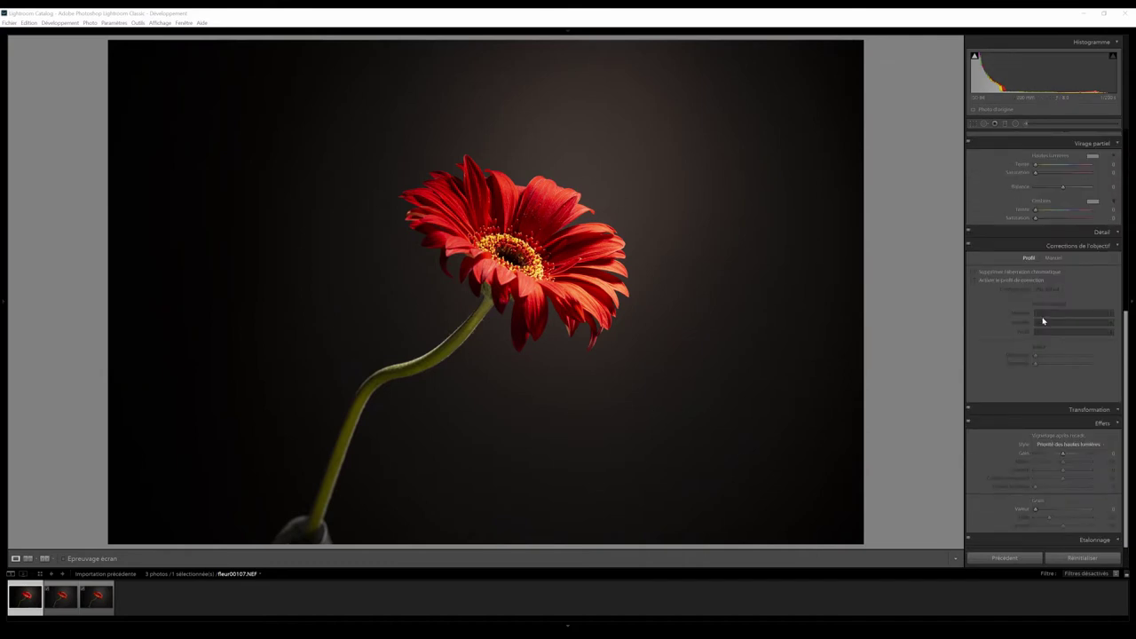
click(975, 272)
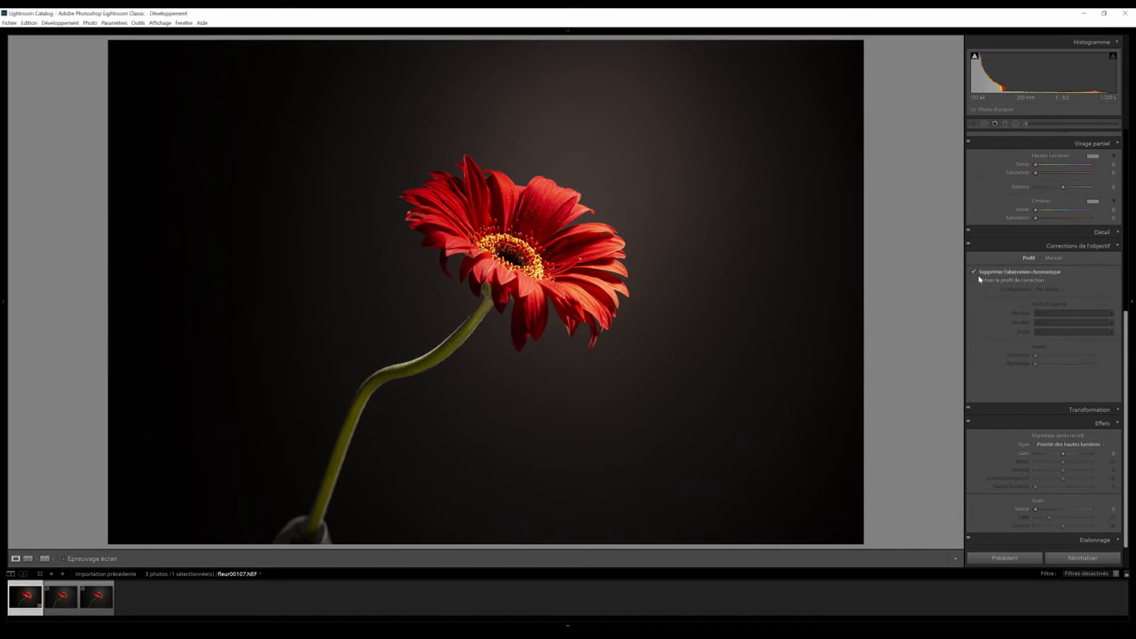
click(975, 281)
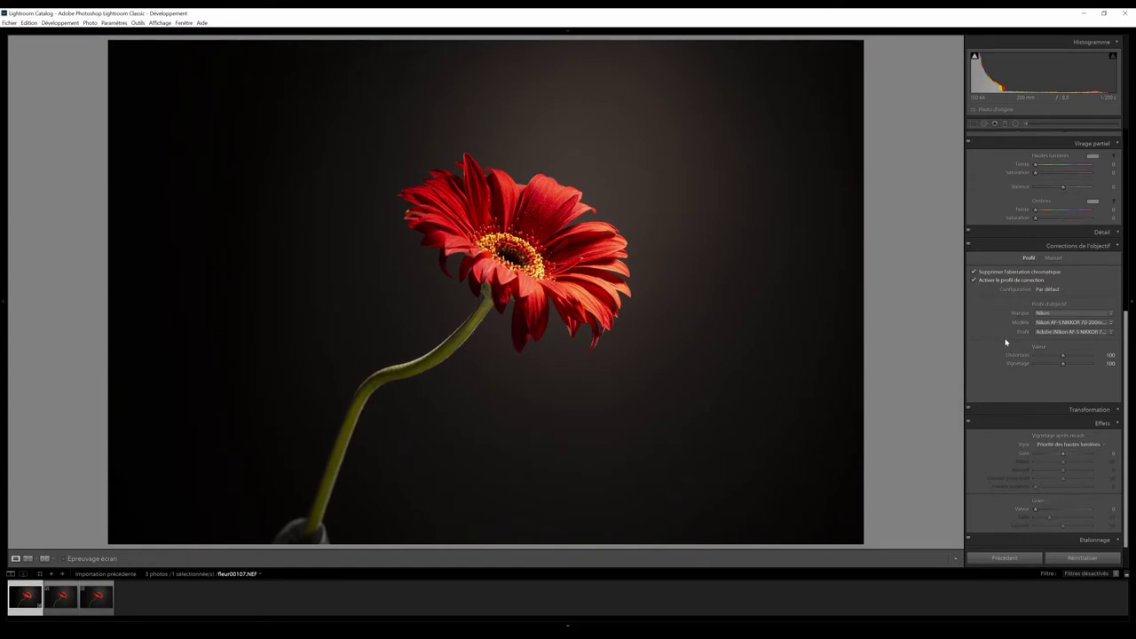
Neutralize the gerbera photo's white balance by sampling the grey background just above the petals.
scroll(1006, 342, up, 10)
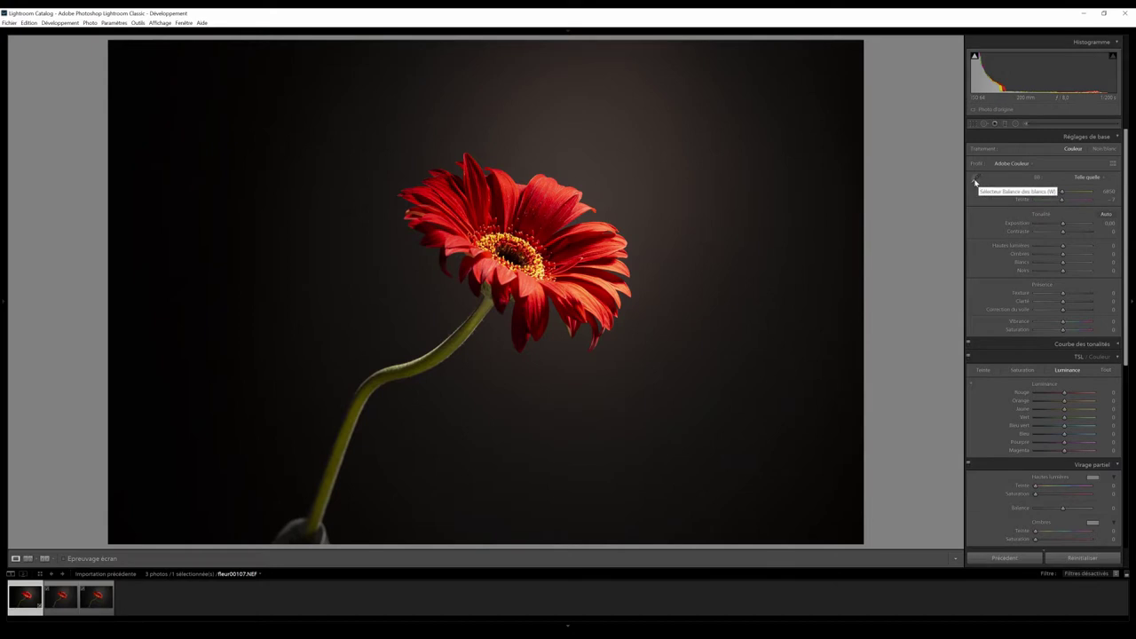
click(974, 181)
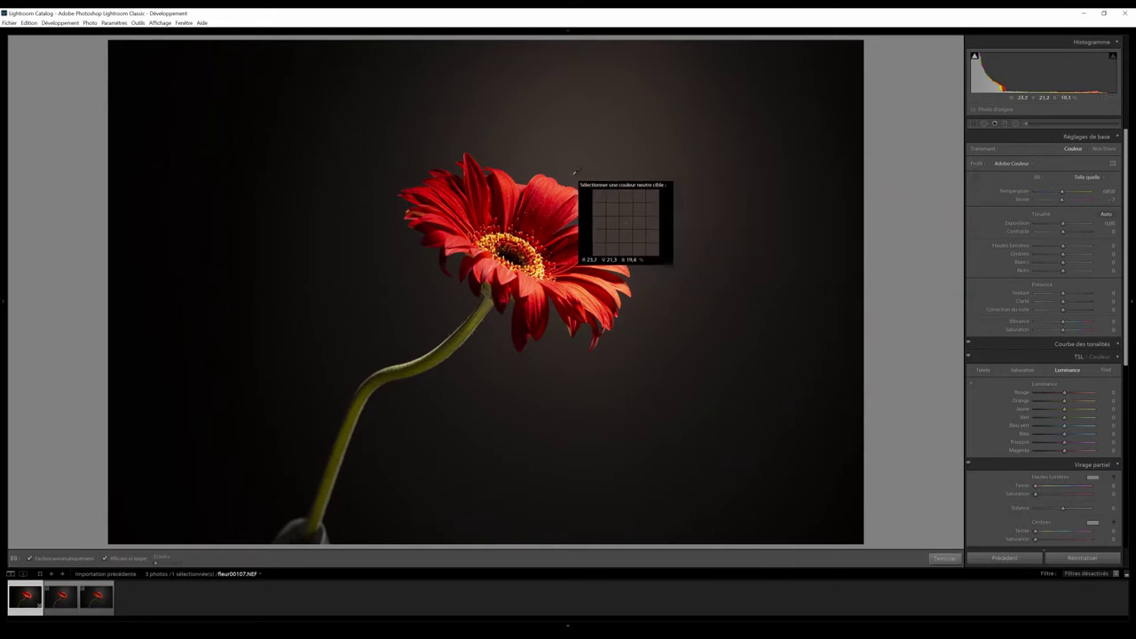
click(572, 176)
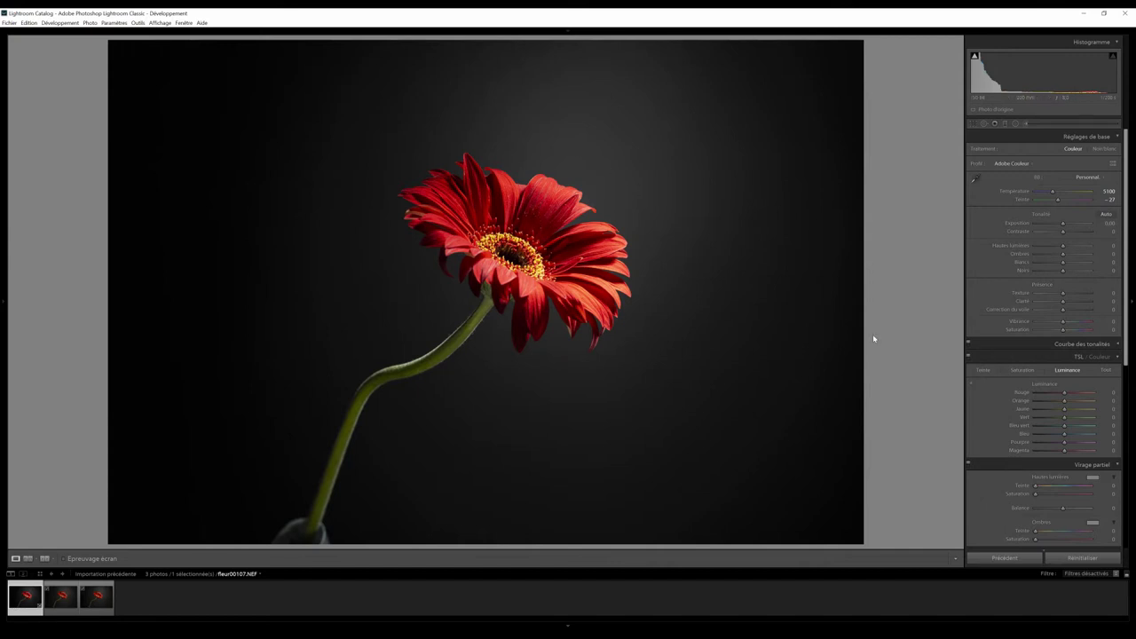
Tint the gerbera photo's shadows deep blue with hue 242 and saturation 88, and set the split-toning Balance to +72.
scroll(1080, 521, down, 5)
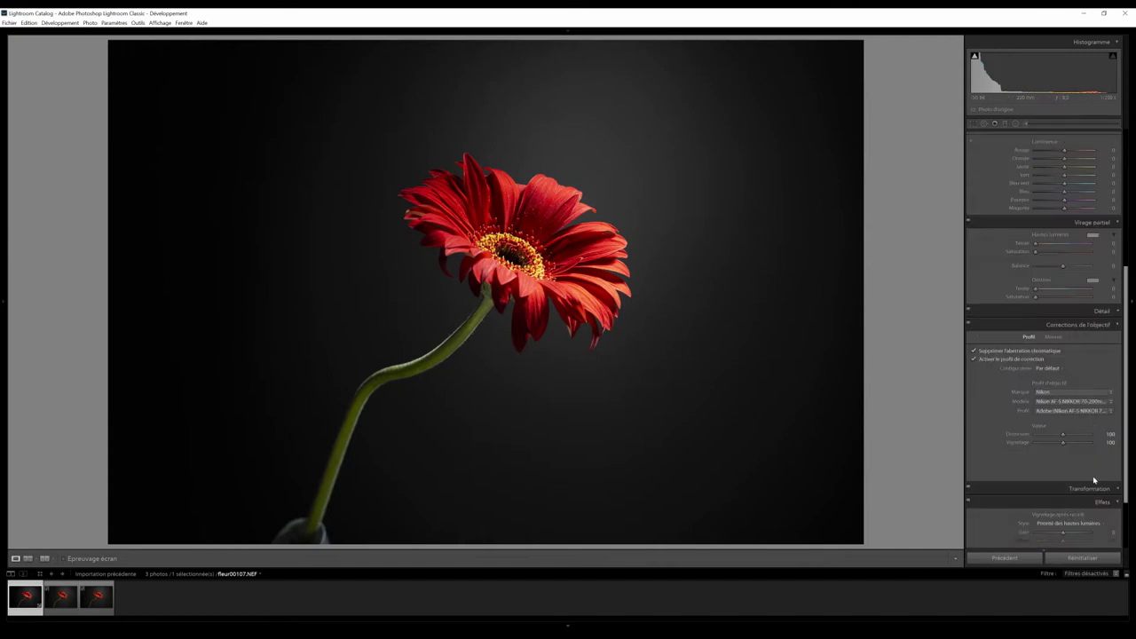
click(1093, 281)
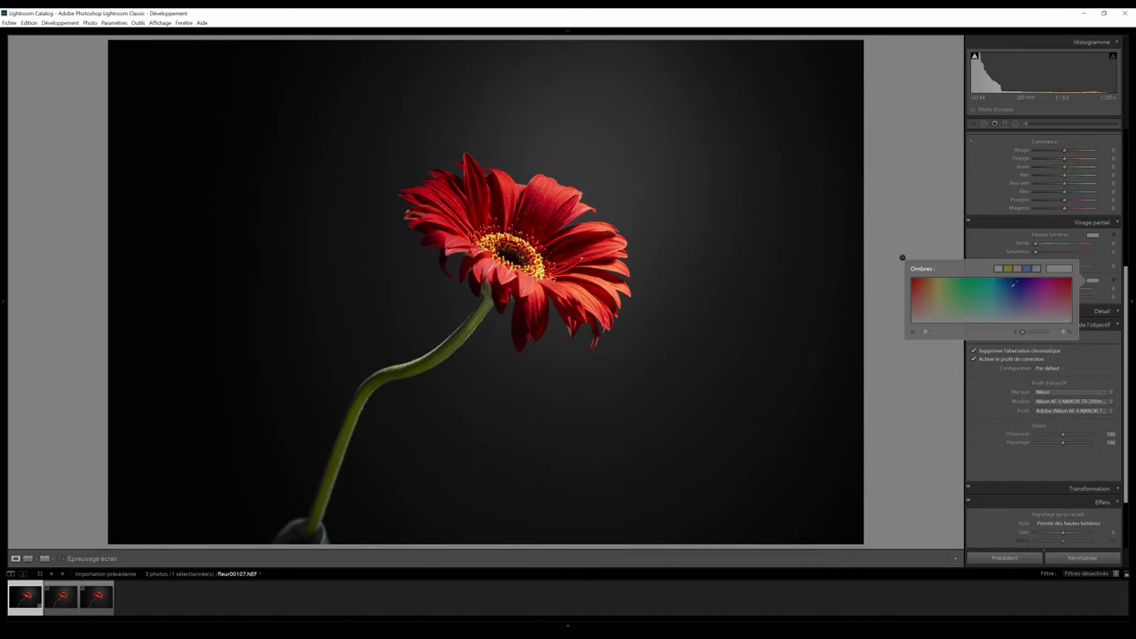
click(1020, 285)
click(1021, 279)
drag(1021, 278, 1019, 285)
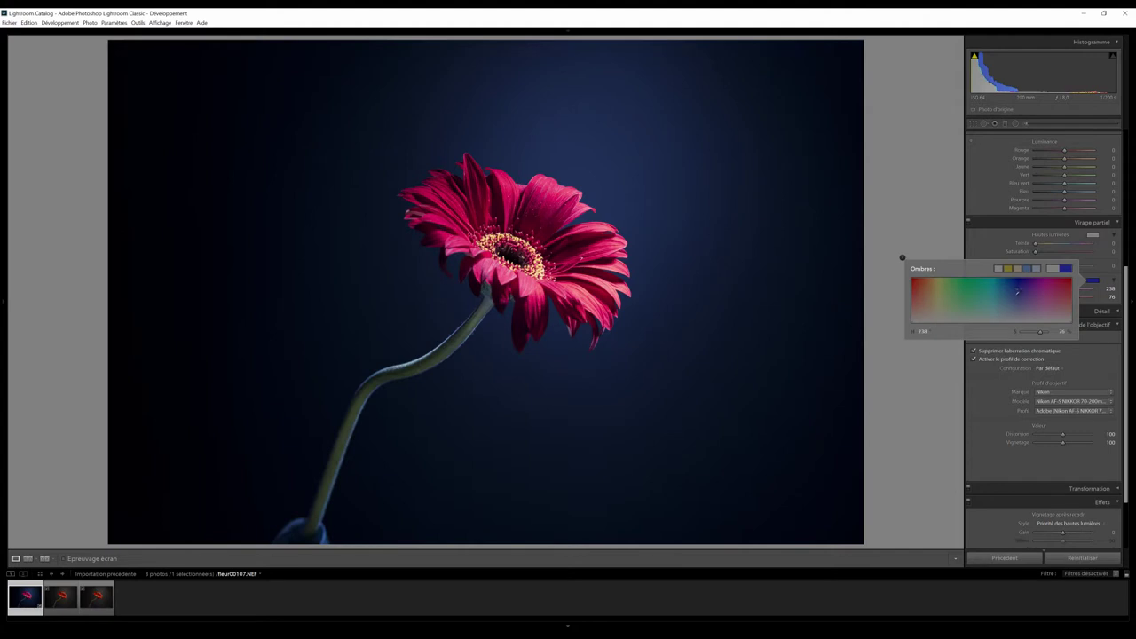
drag(1018, 285, 1019, 287)
drag(1020, 284, 1022, 284)
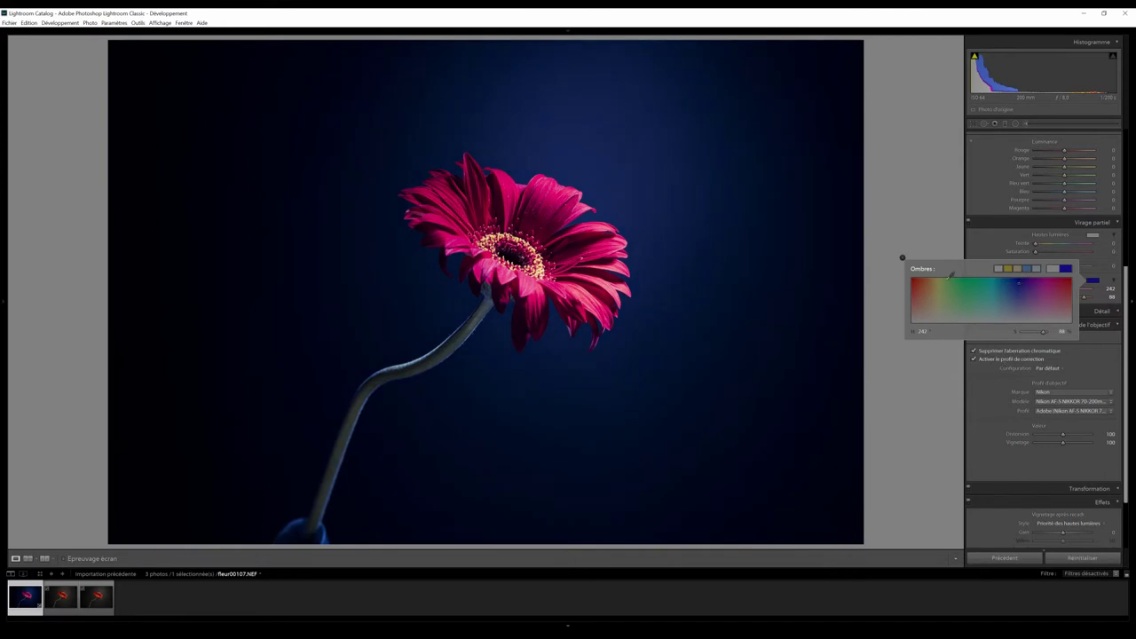
click(901, 256)
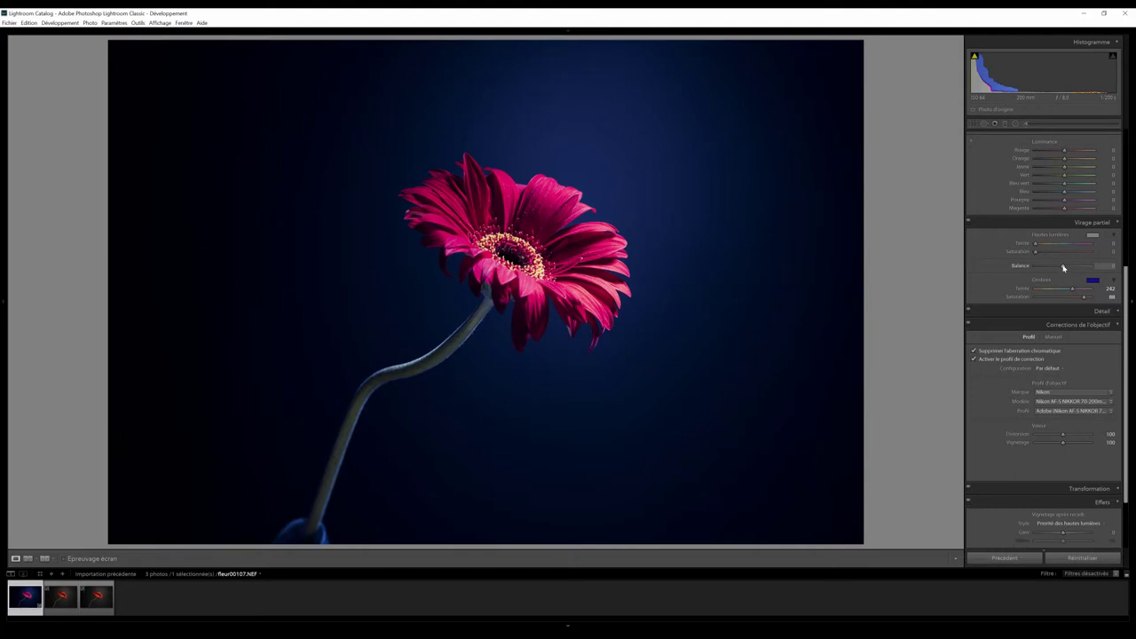
mouse_move(1063, 267)
mouse_down()
mouse_move(1026, 270)
mouse_move(1084, 269)
mouse_up()
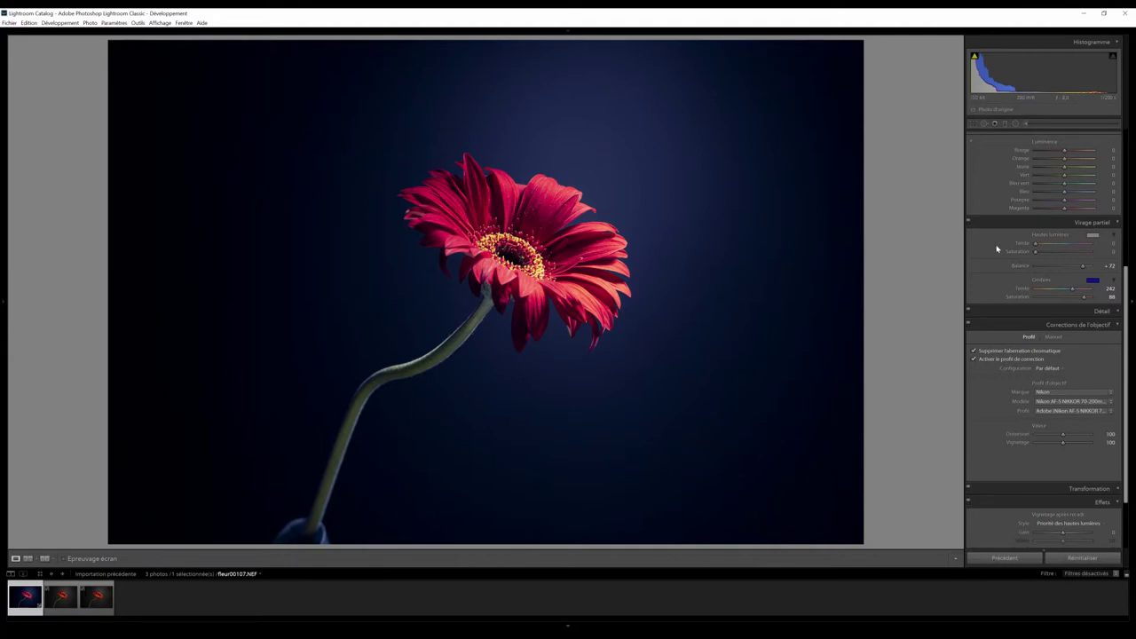
Adjust the petals' red and orange saturation directly on the photo, and lower red luminance to -18 and orange luminance to -6.
scroll(1023, 254, up, 5)
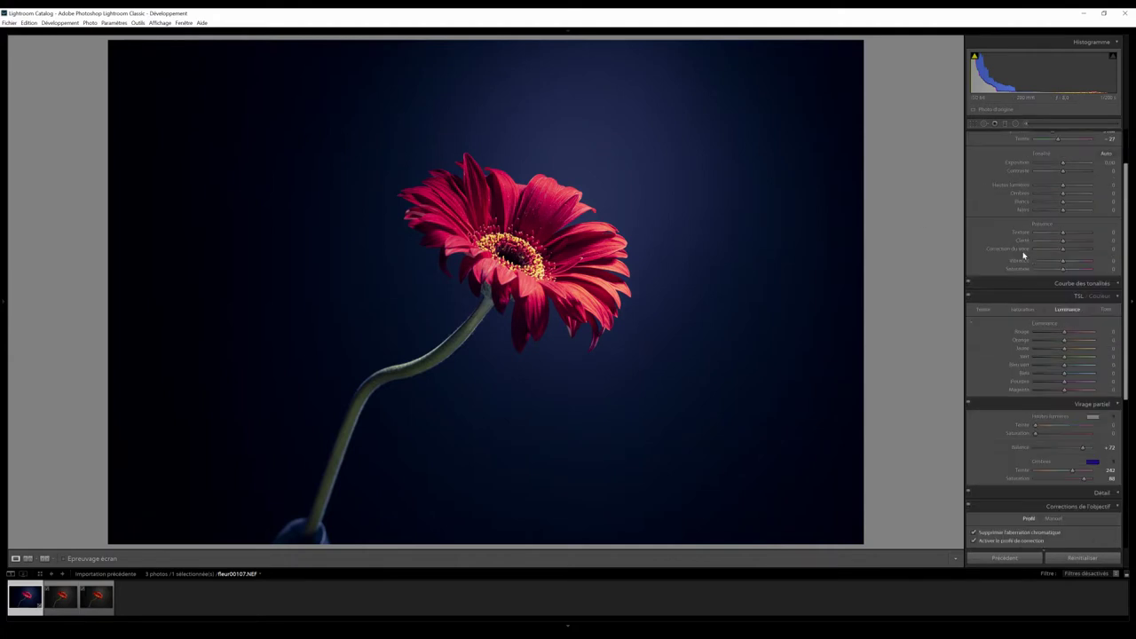
click(1023, 309)
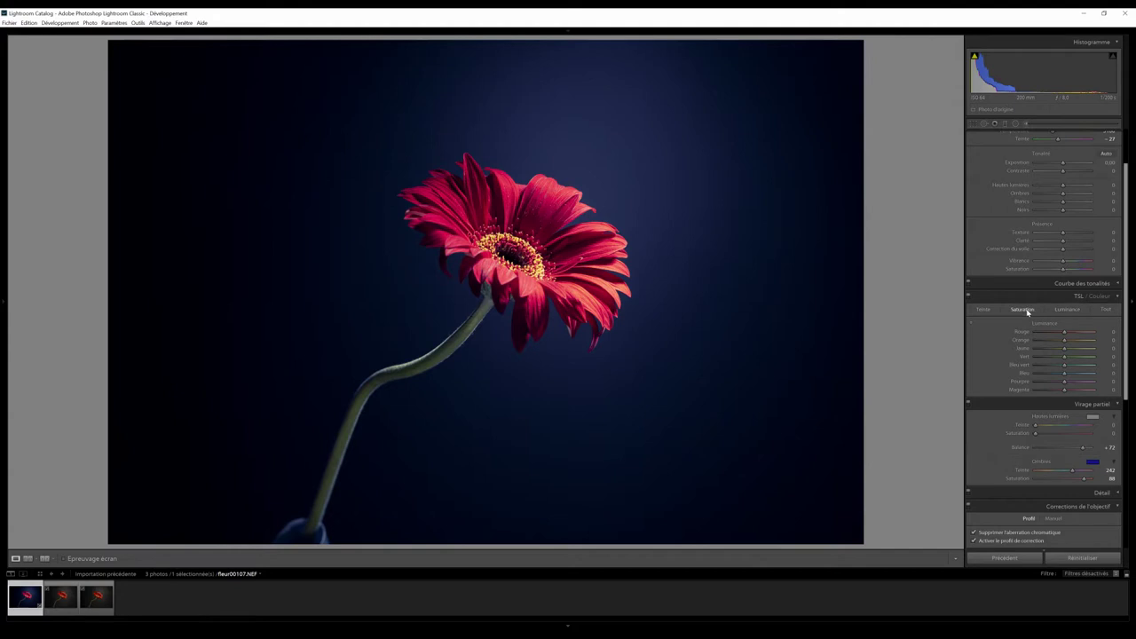
click(970, 325)
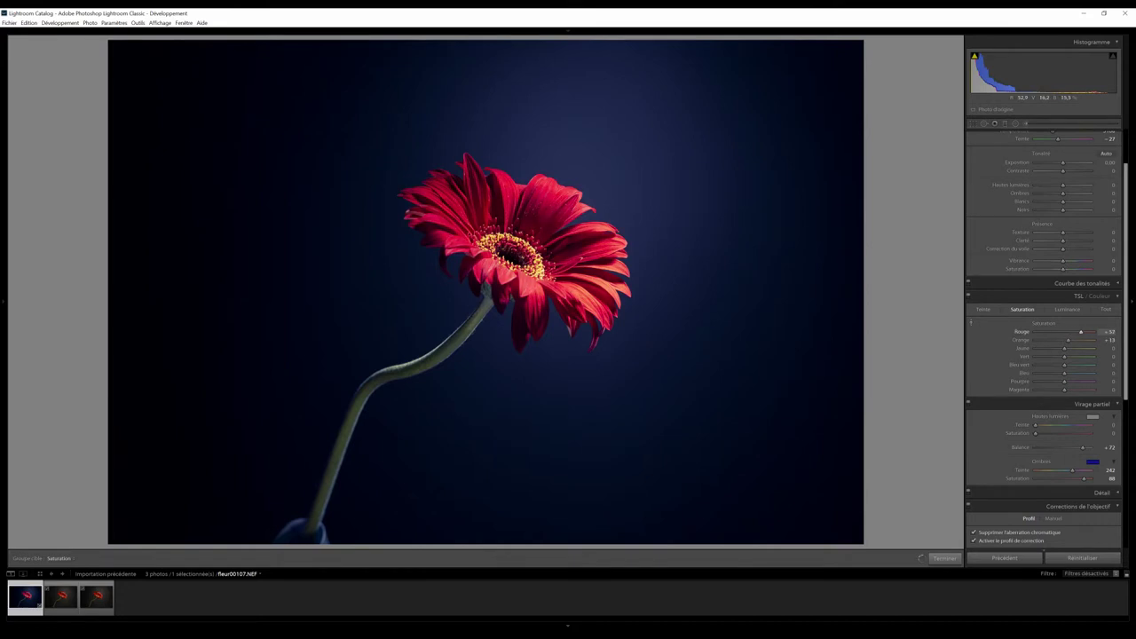
drag(541, 231, 543, 302)
click(1067, 310)
drag(489, 264, 489, 271)
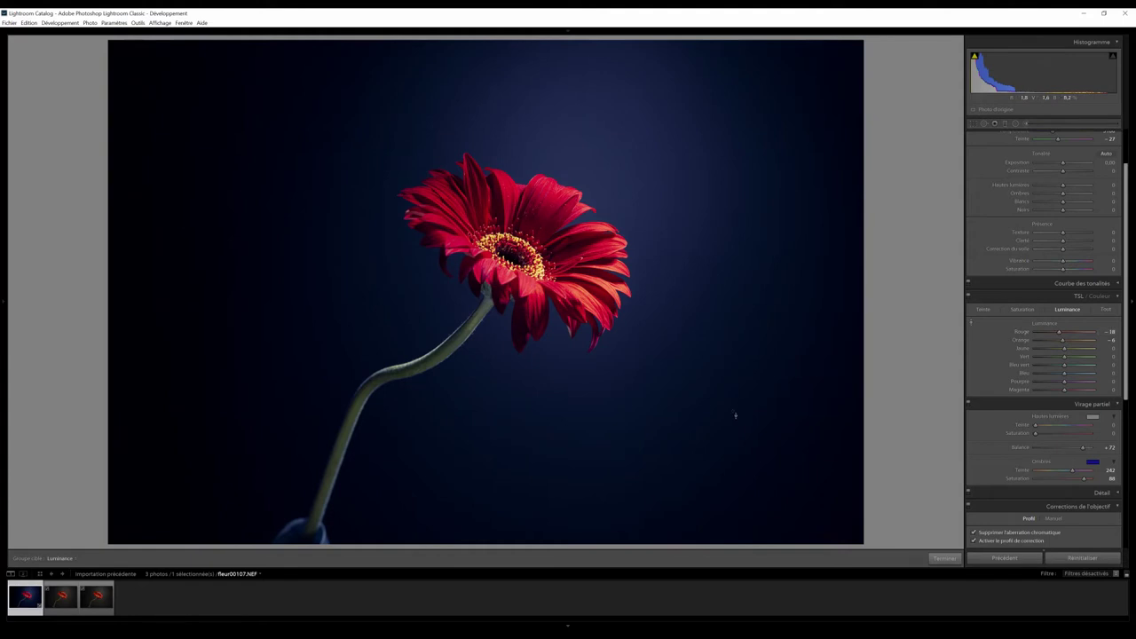
Lower the yellow luminance to -18 and the green luminance to -5 by adjusting directly on the gerbera's stem and yellow centre.
click(969, 298)
click(969, 297)
click(1024, 310)
click(1069, 310)
drag(373, 377, 373, 395)
drag(537, 270, 534, 258)
Set the gerbera photo's Texture to +15 and Contrast to +8, and raise its Highlights slightly.
scroll(1049, 206, up, 2)
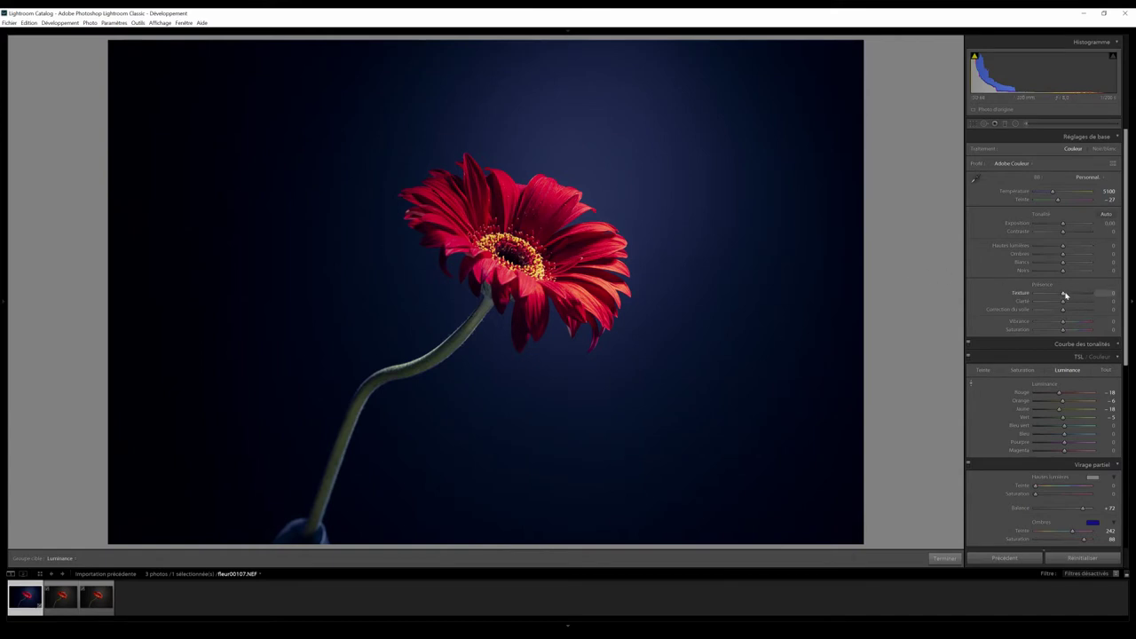
drag(1065, 295, 1070, 295)
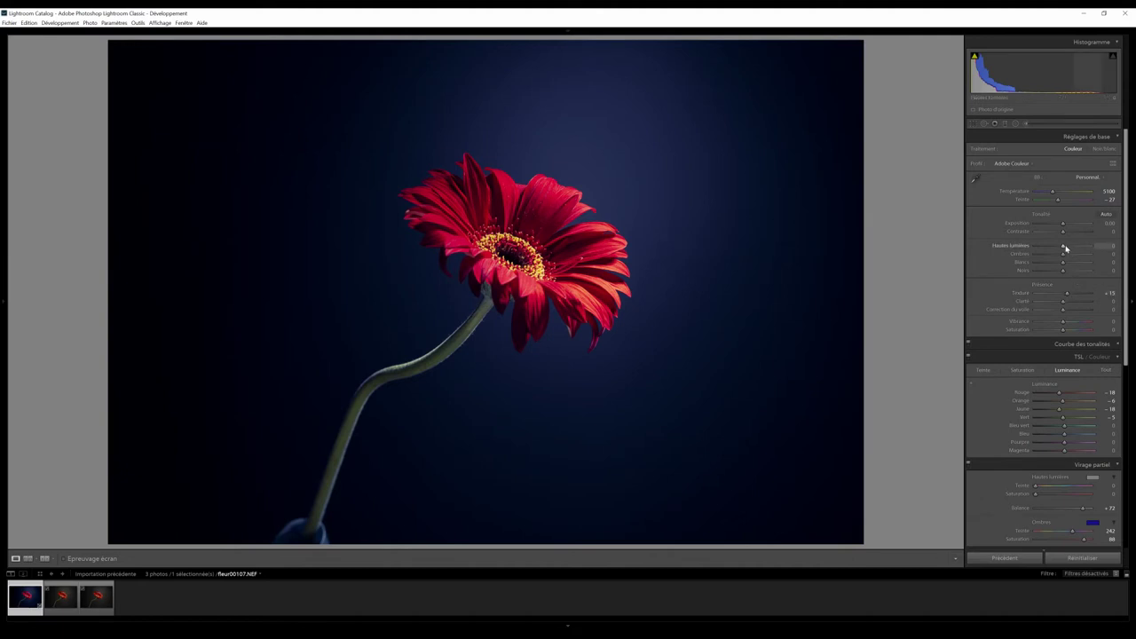
drag(1066, 234, 1070, 235)
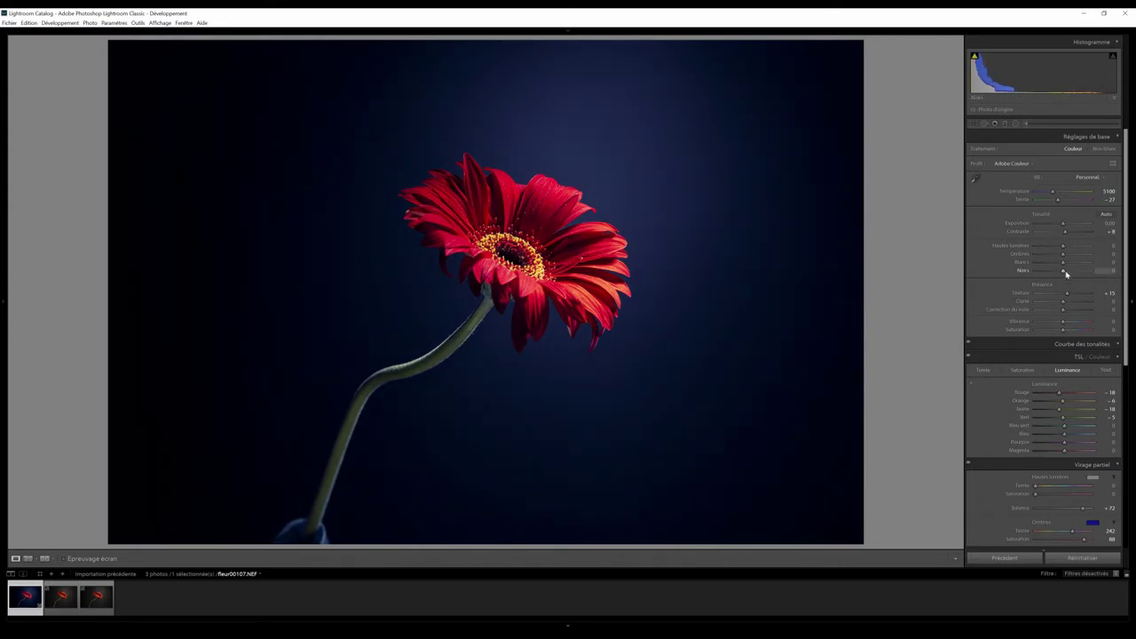
mouse_move(1063, 255)
mouse_down()
mouse_move(1083, 256)
mouse_move(1020, 261)
mouse_move(1106, 256)
mouse_move(1006, 256)
mouse_move(1078, 247)
mouse_move(1057, 251)
mouse_move(1067, 251)
mouse_up()
drag(1062, 266, 1065, 265)
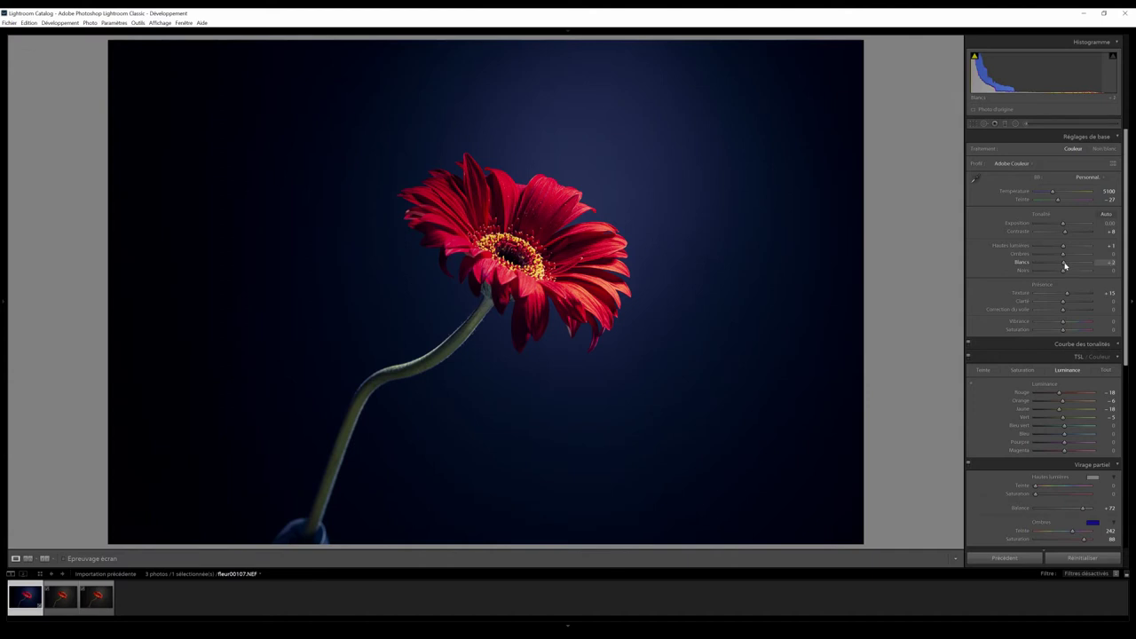
alt+click(1065, 265)
drag(1065, 265, 1076, 263)
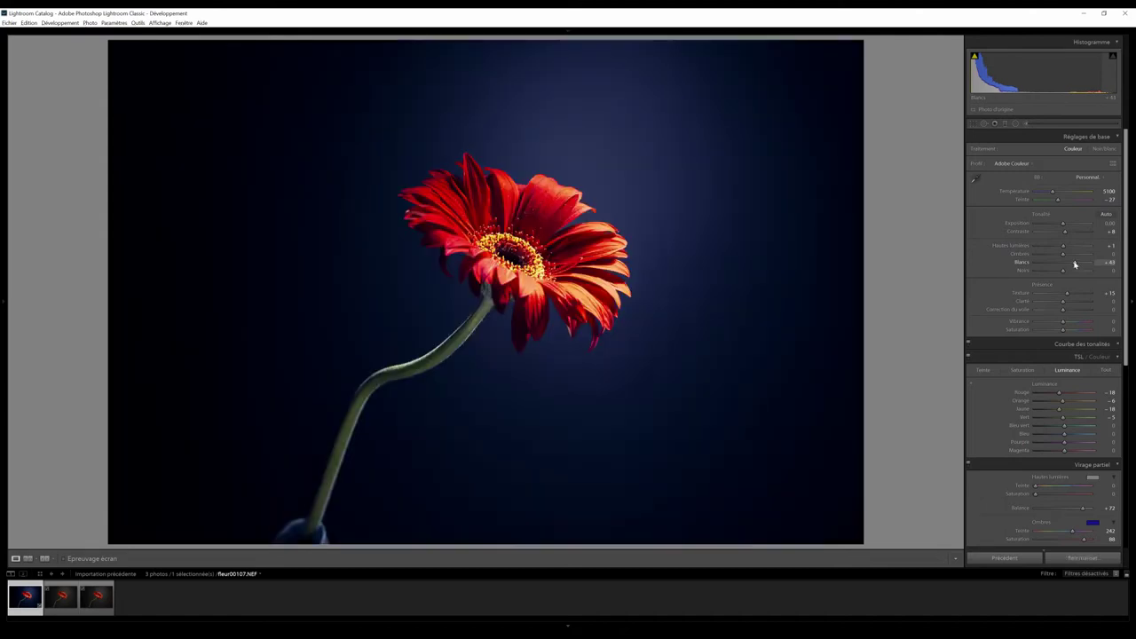
double_click(1074, 264)
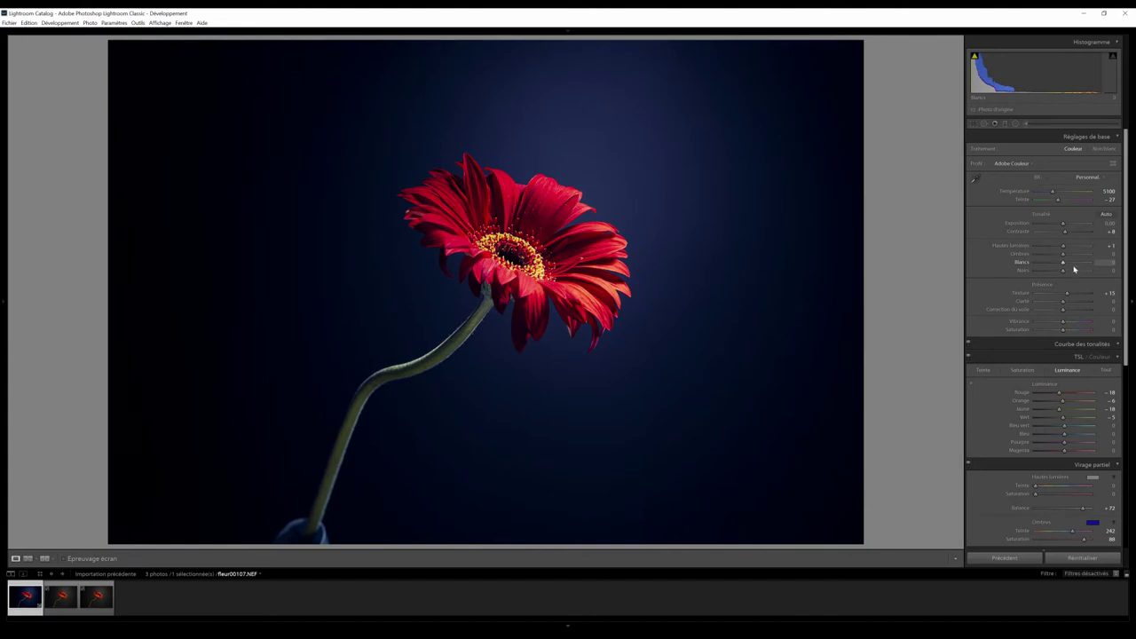
drag(1064, 274, 1068, 274)
Set the gerbera photo's Vibrance to +18 and reset its Saturation to the default.
drag(1128, 345, 1114, 517)
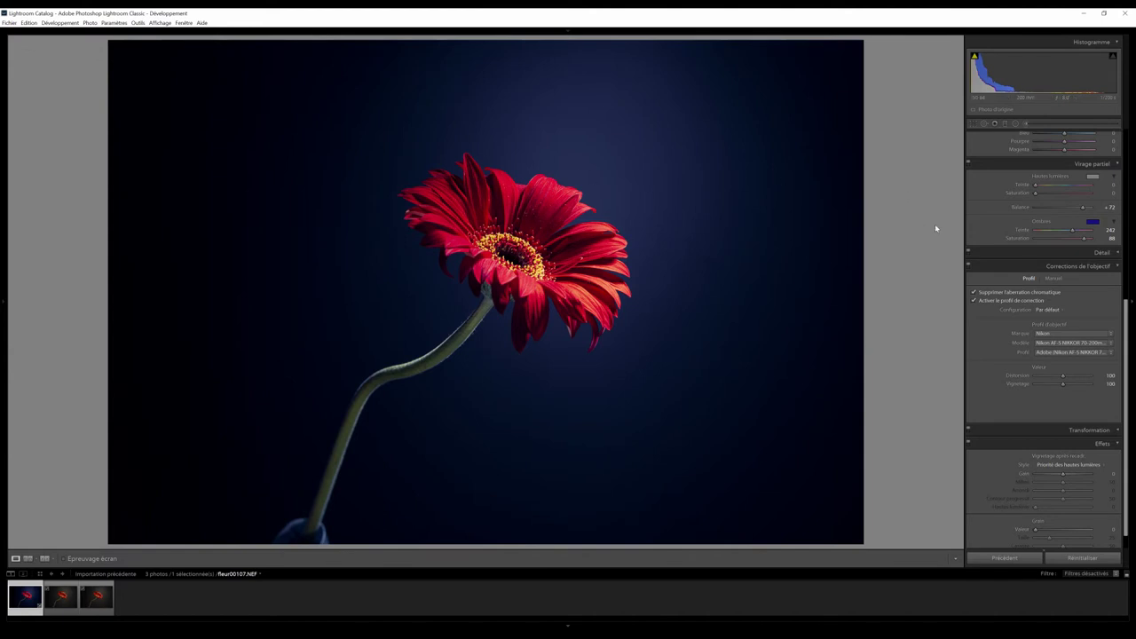
scroll(1051, 231, up, 5)
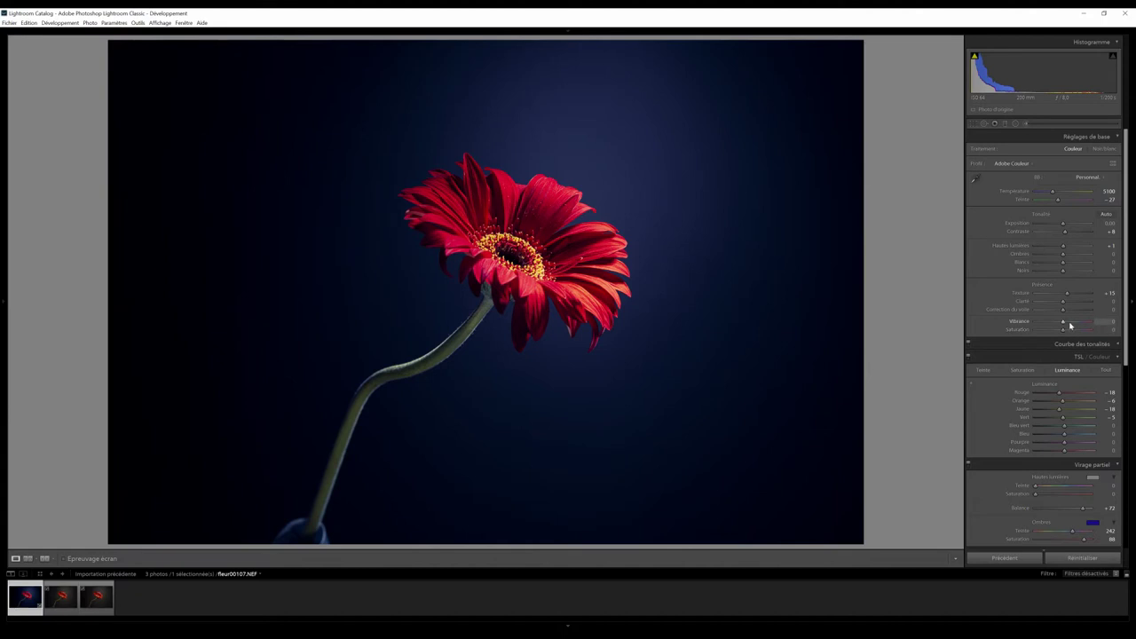
mouse_move(1064, 323)
mouse_down()
mouse_move(1074, 323)
mouse_move(1037, 325)
mouse_move(1092, 332)
mouse_move(1057, 332)
mouse_up()
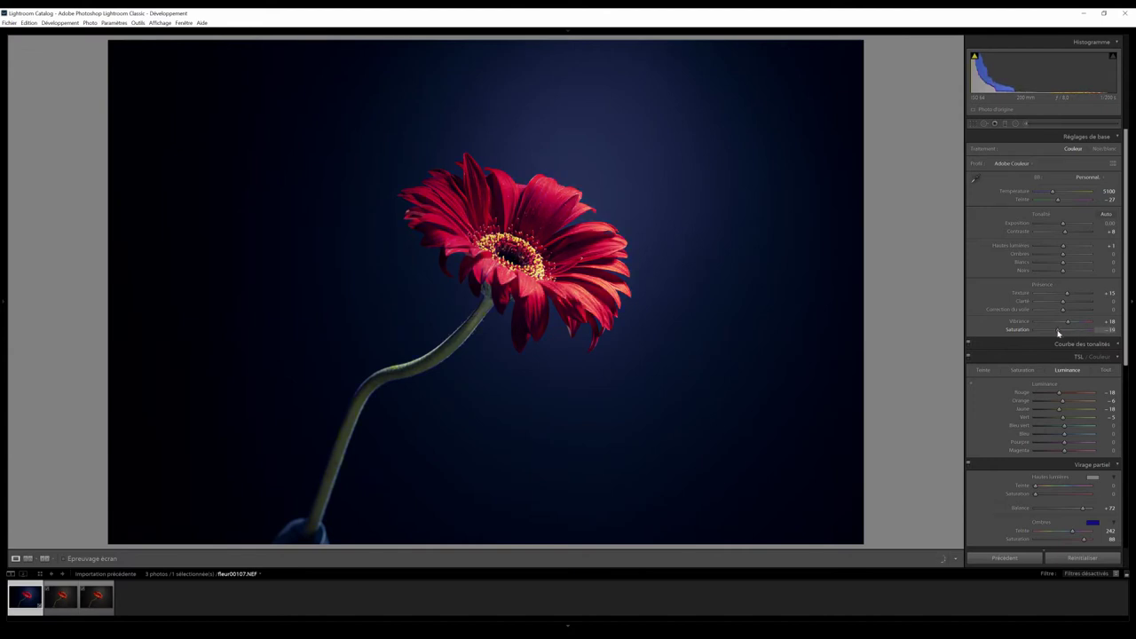
double_click(1021, 330)
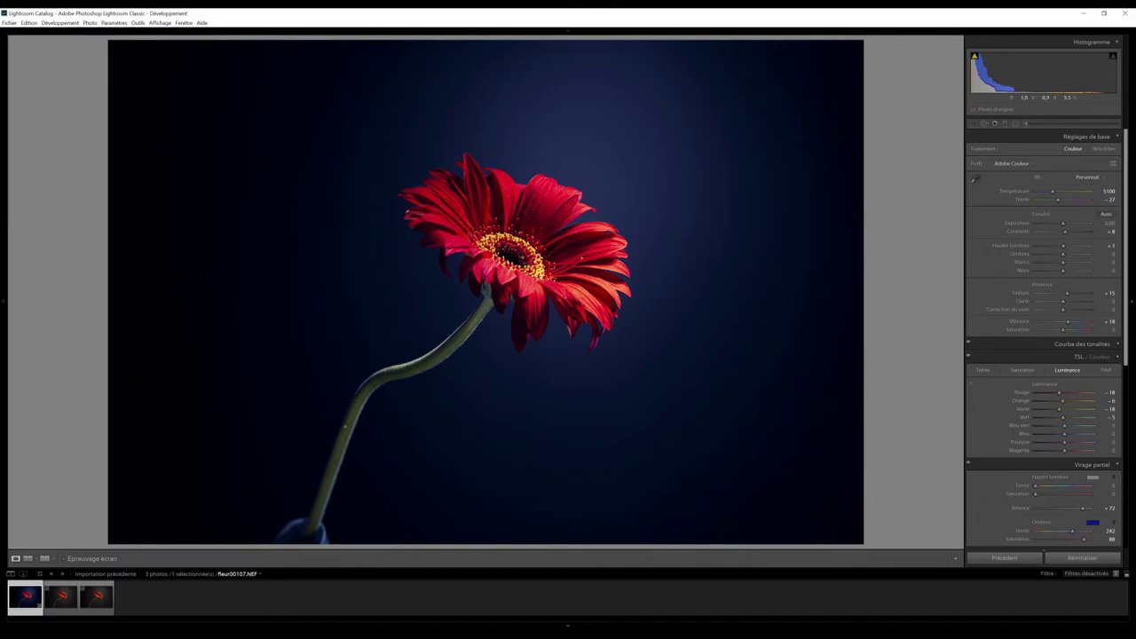
Synchronize the develop settings of fleur00107.NEF to the other two gerbera photos, keeping the preselected options.
click(97, 602)
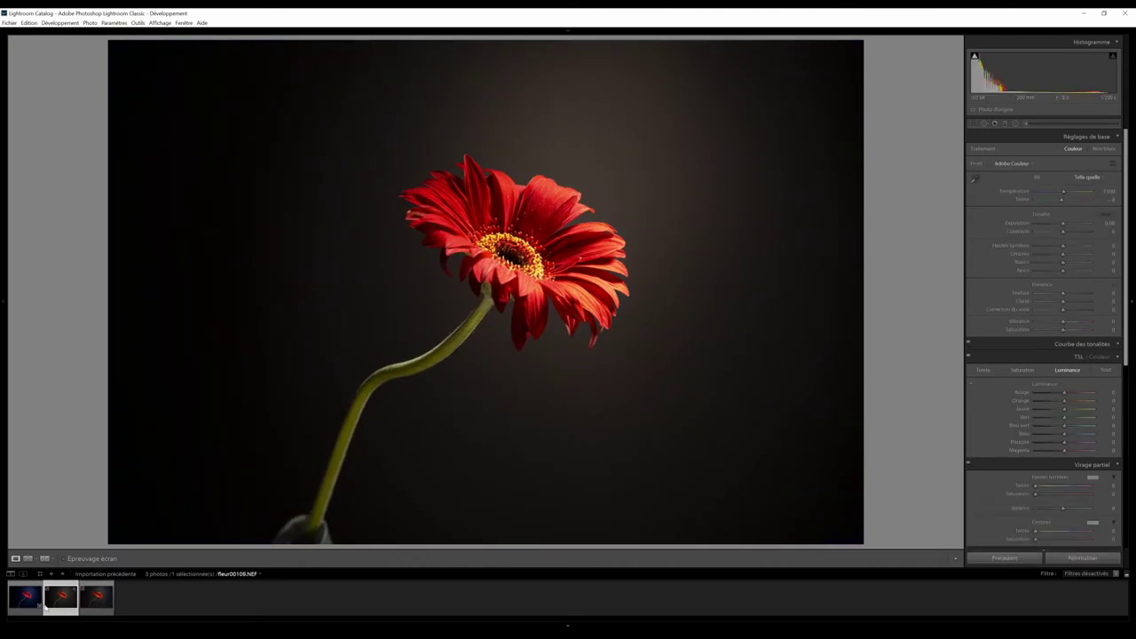
click(31, 603)
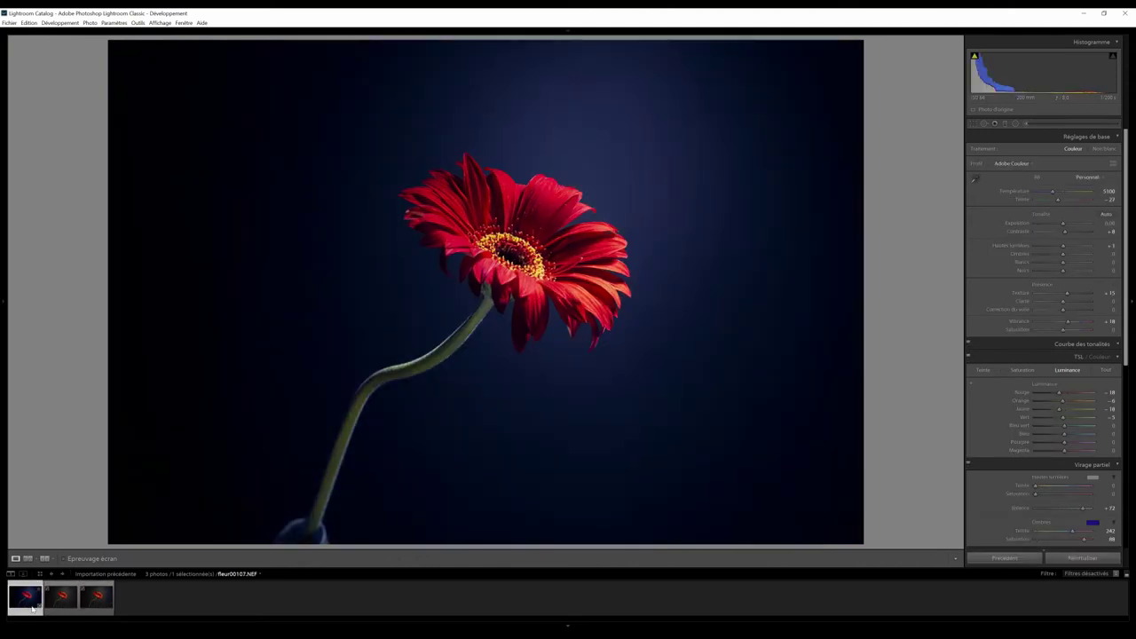
shift+click(93, 603)
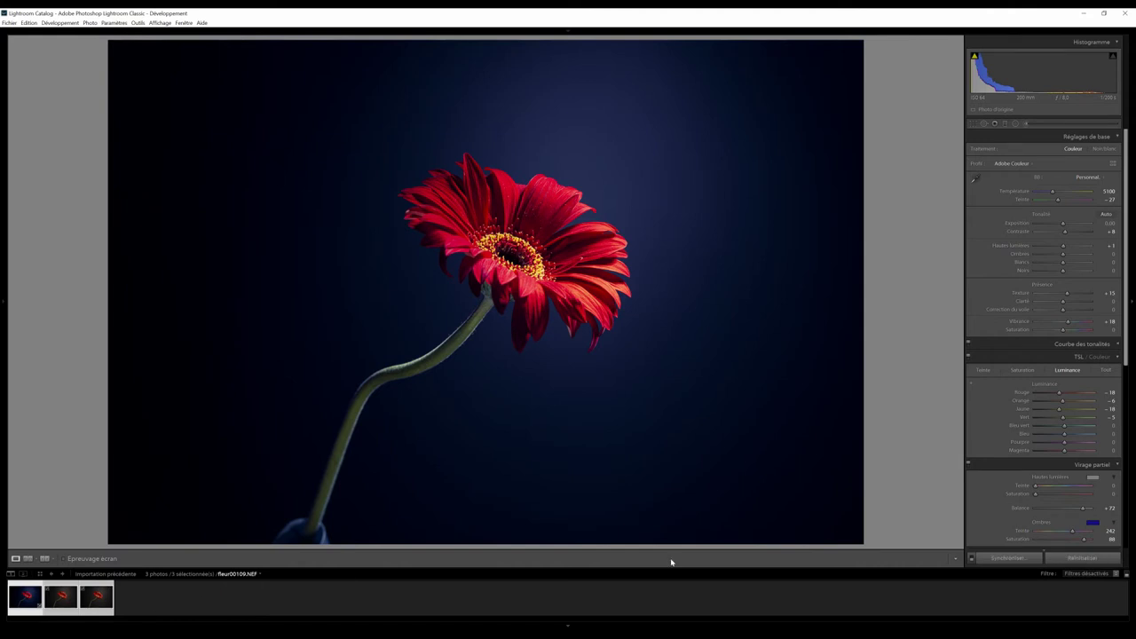
click(1003, 558)
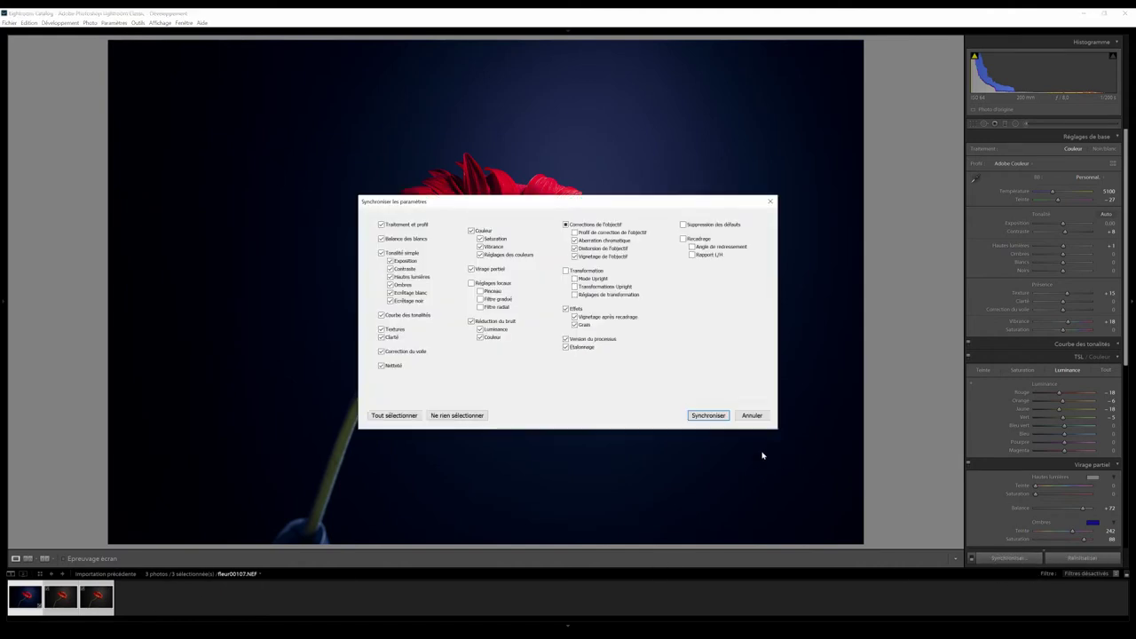
click(708, 415)
click(711, 415)
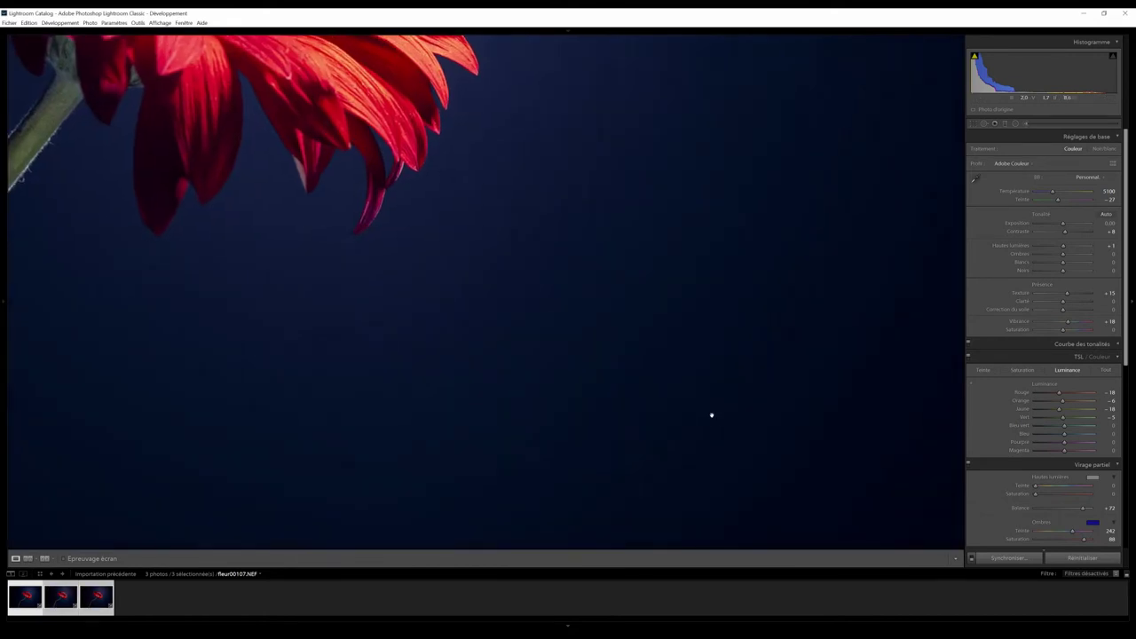
click(274, 394)
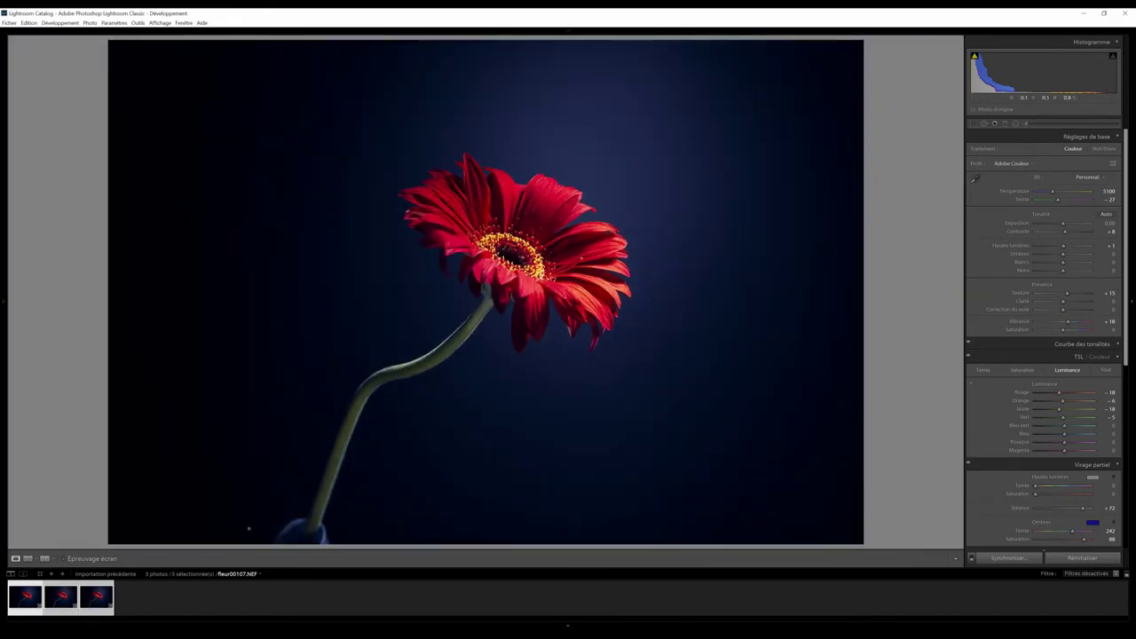
Compare the three synchronized gerbera photos for differences in framing and rendering.
click(64, 598)
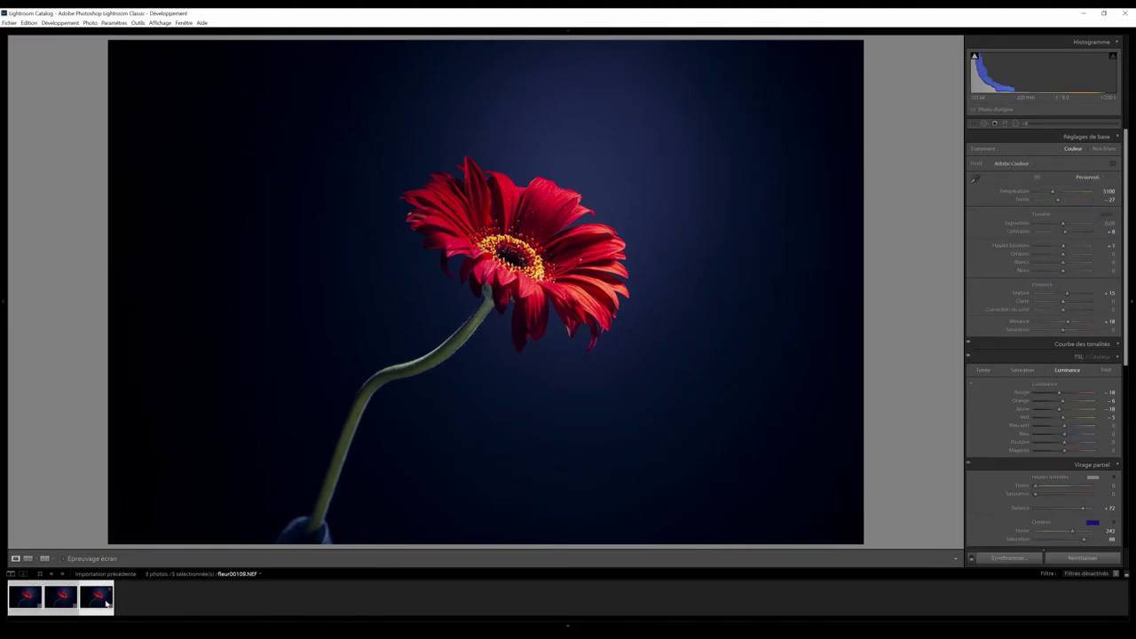
click(32, 599)
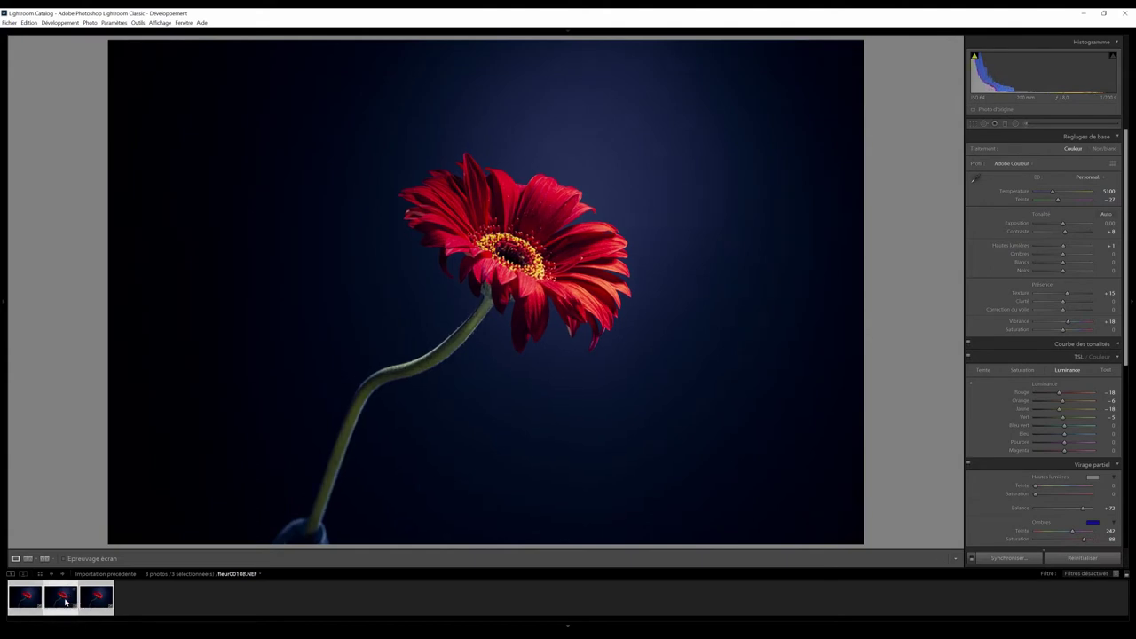
click(111, 600)
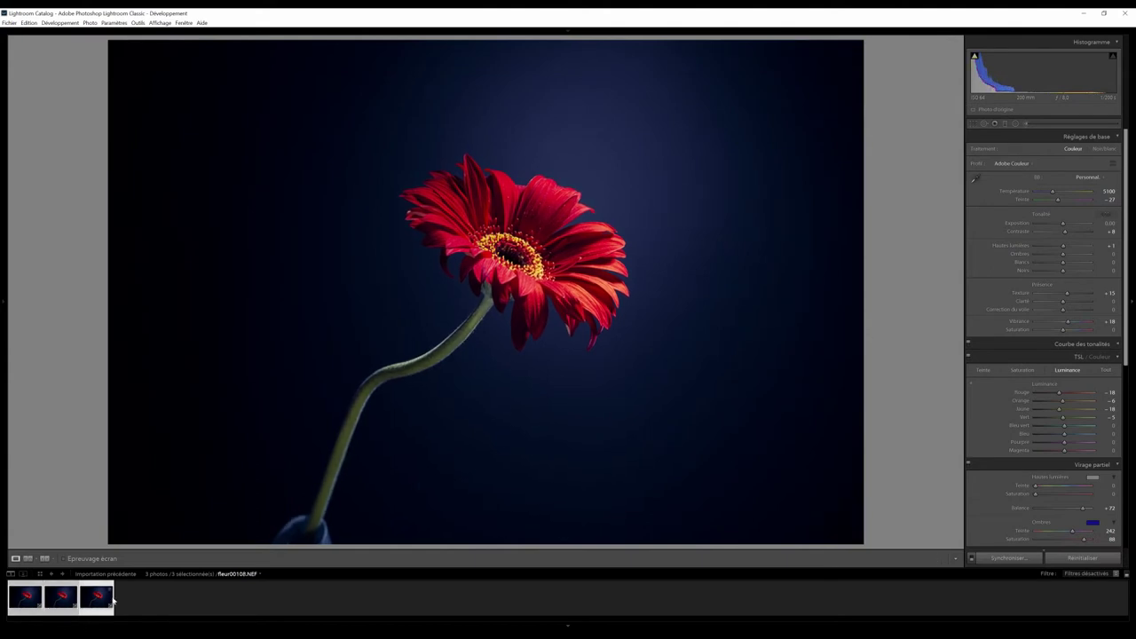
click(24, 599)
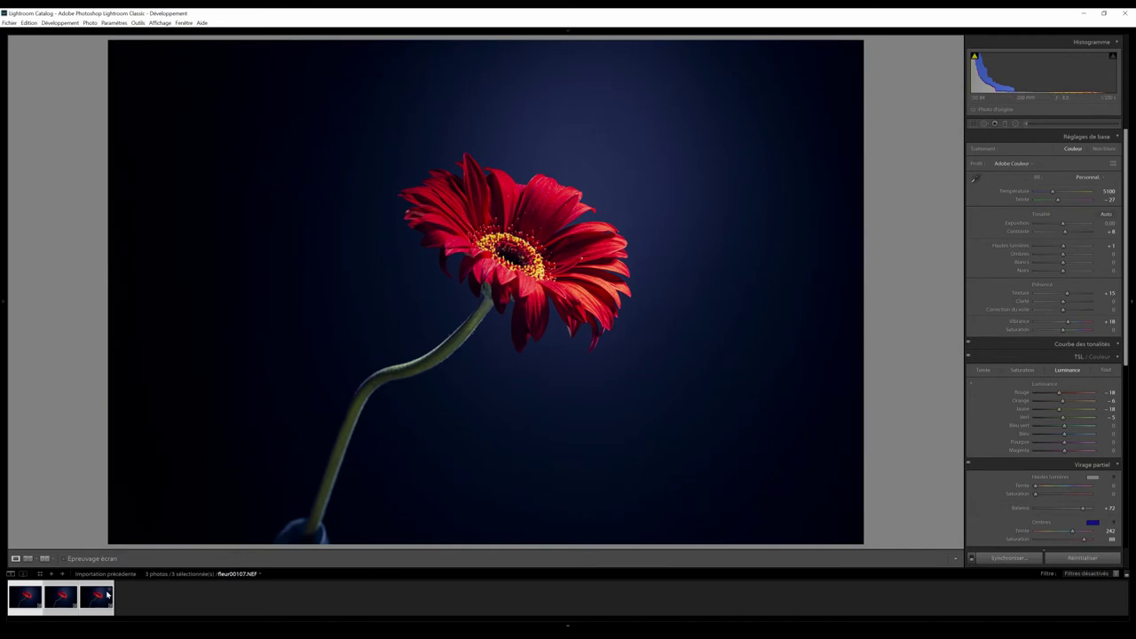
click(68, 597)
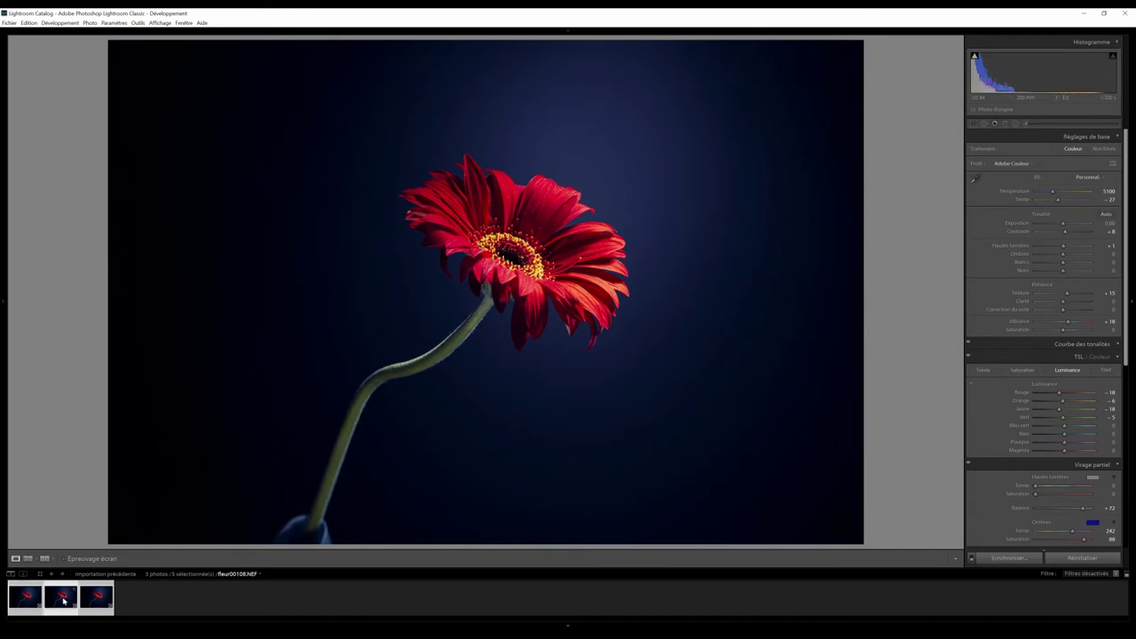
click(95, 607)
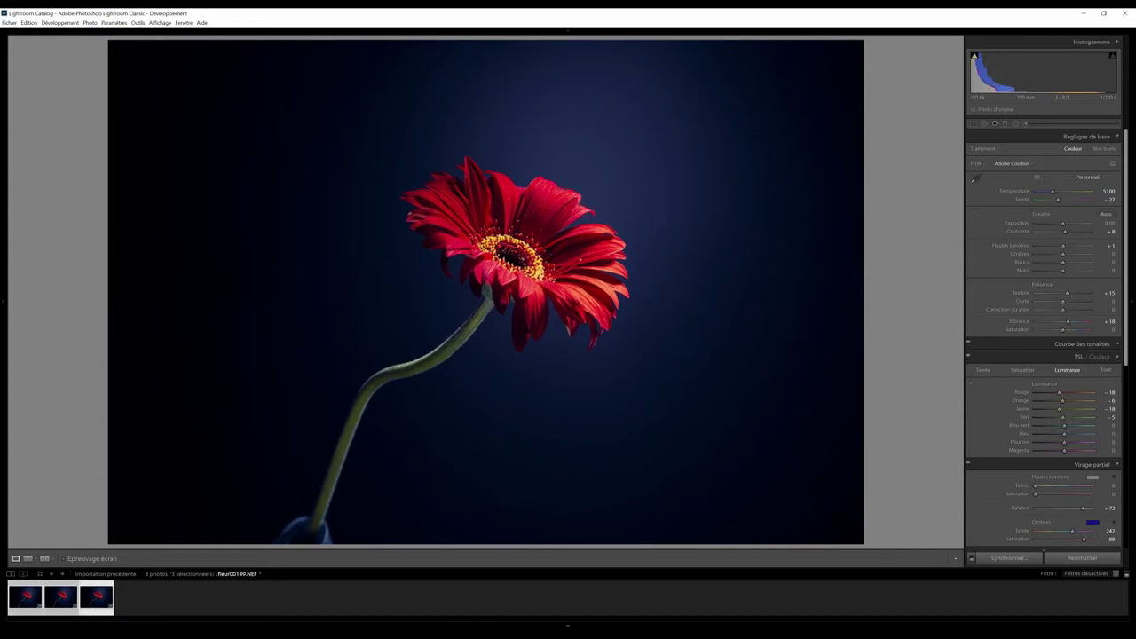
Synchronize all three gerbera photos from fleur00107.NEF again, this time including the lens correction profile.
click(95, 610)
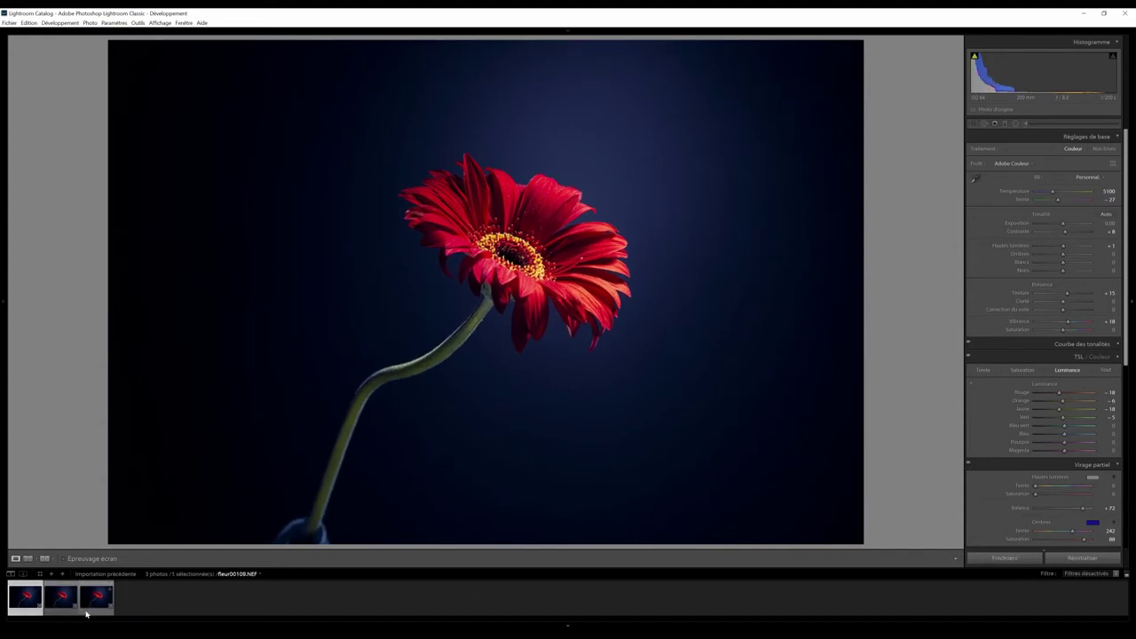
key(ctrl+a)
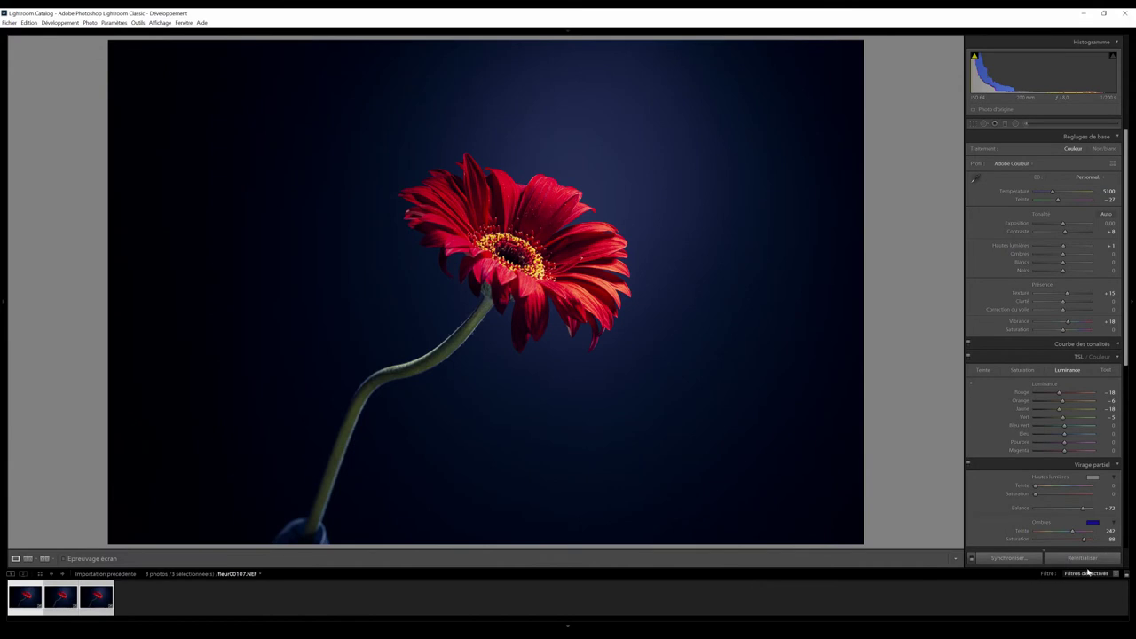
click(1009, 558)
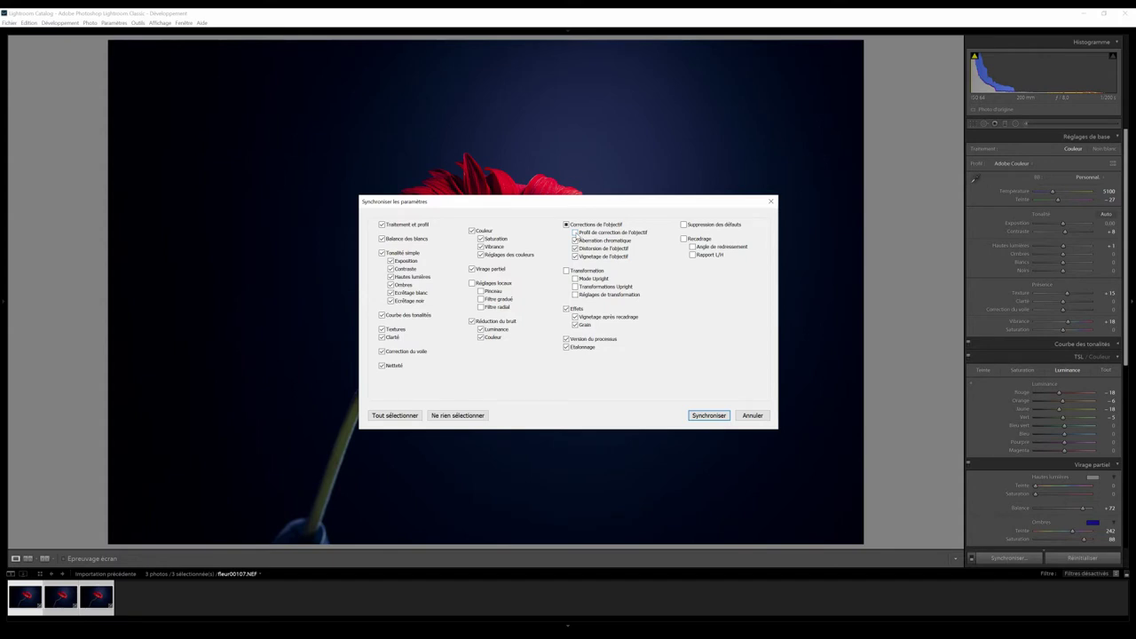
click(574, 232)
click(705, 416)
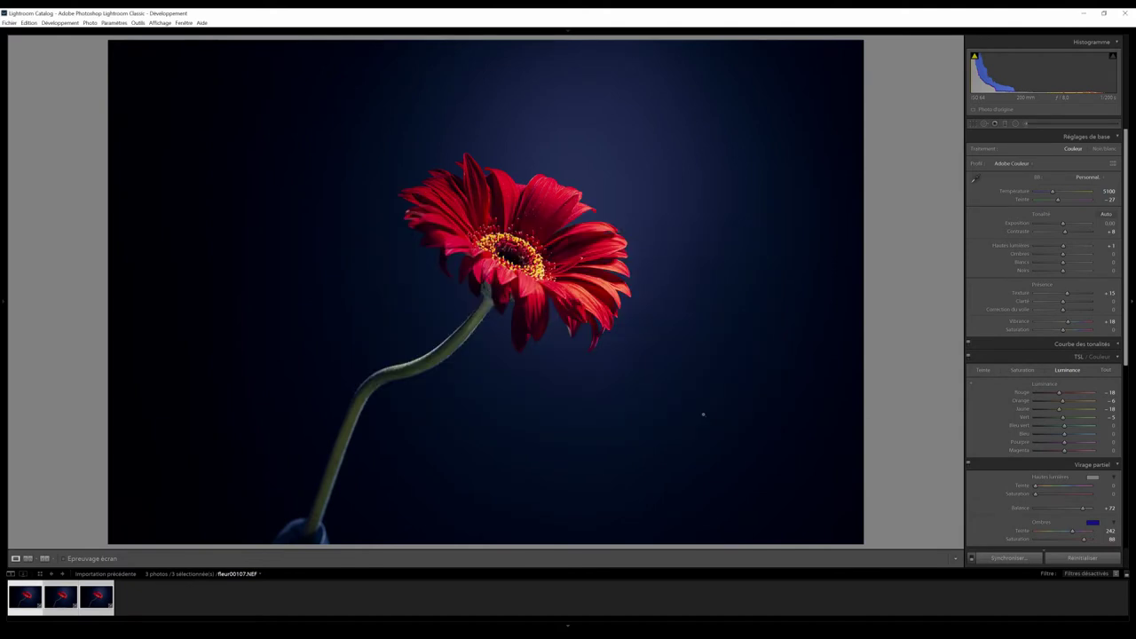
Check that the three gerbera photos match with the lens correction profile applied.
click(101, 596)
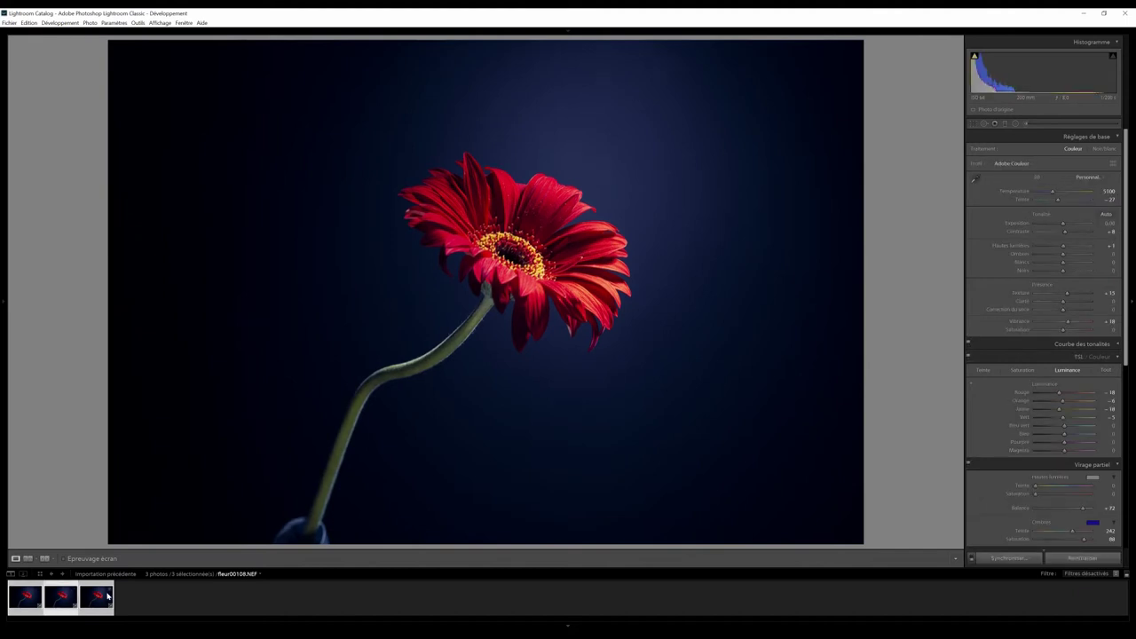
click(63, 600)
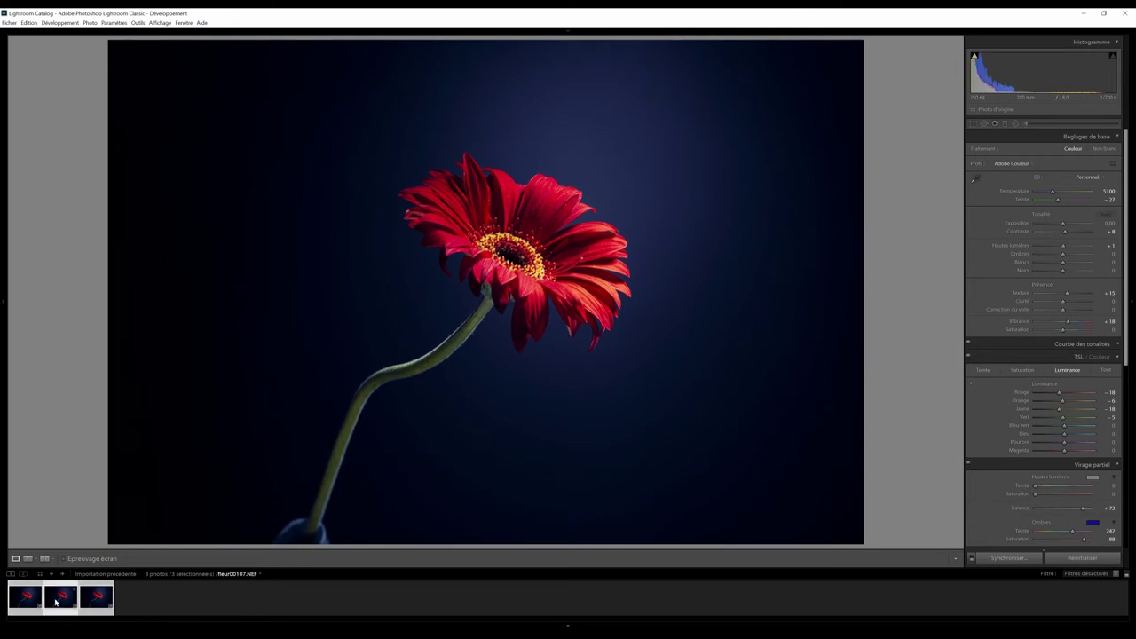
click(31, 600)
click(105, 602)
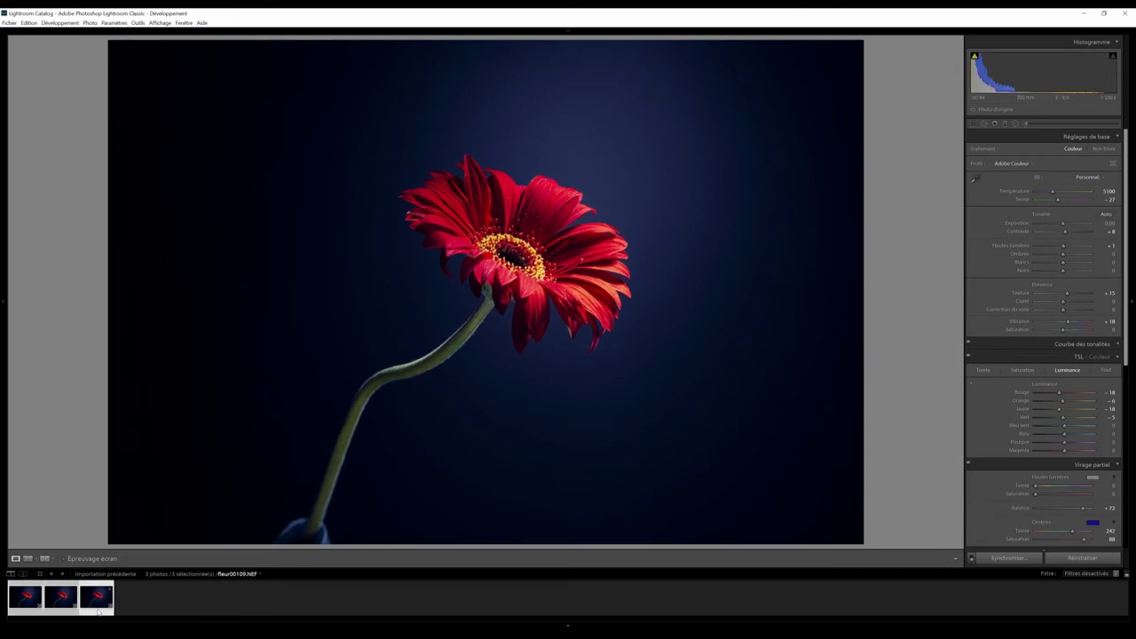
Open the three selected gerbera photos as layers of one document in Photoshop.
click(67, 616)
right_click(93, 612)
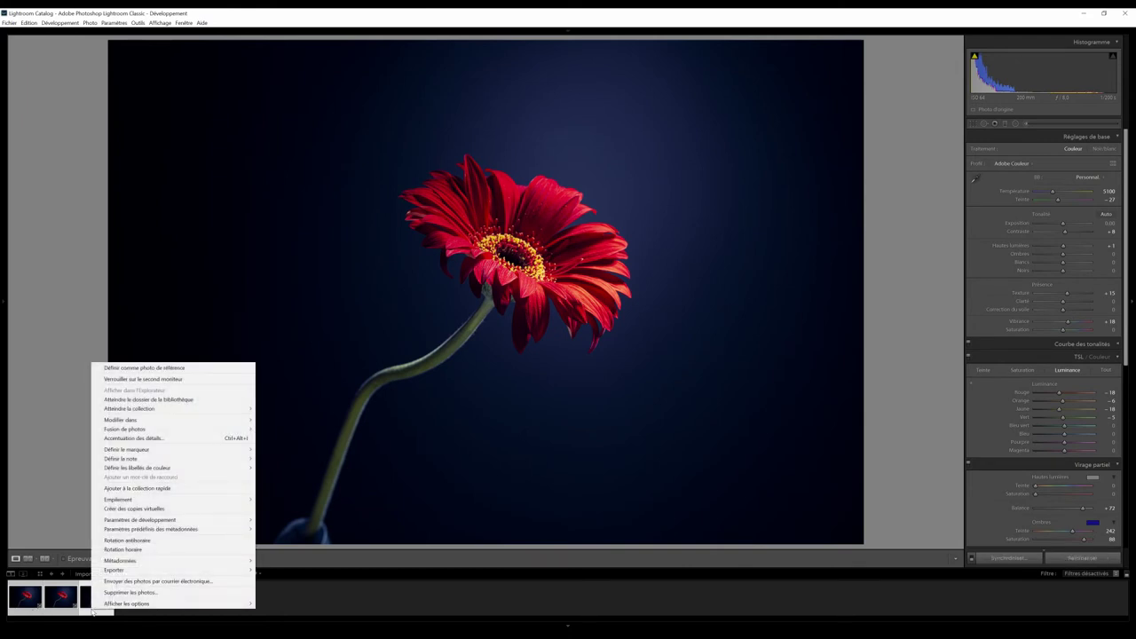
mouse_move(177, 420)
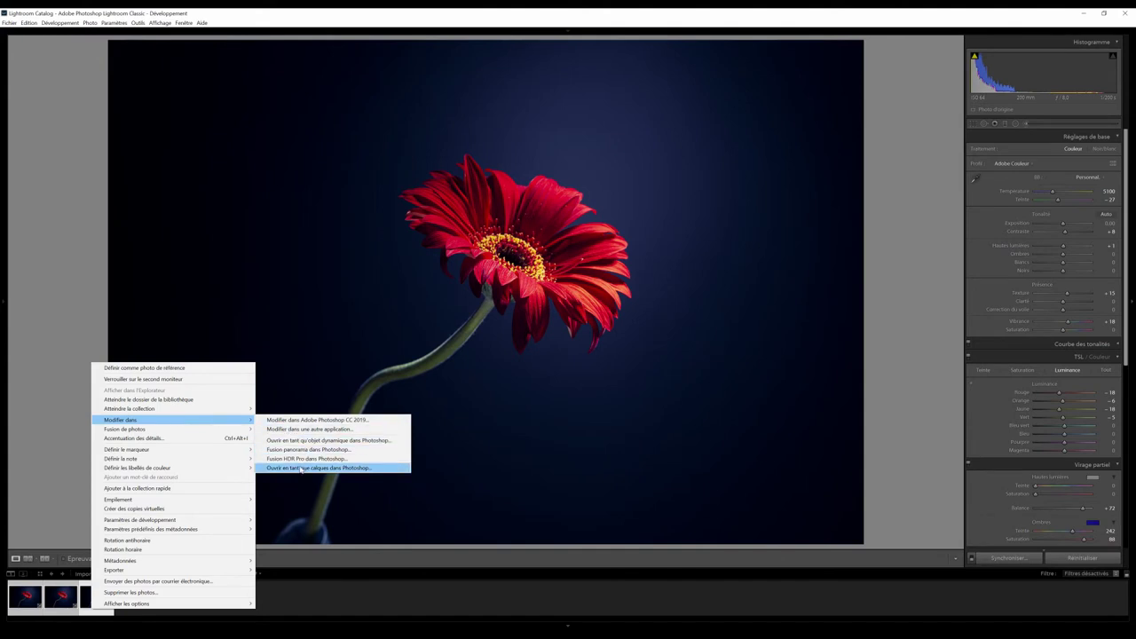
click(301, 469)
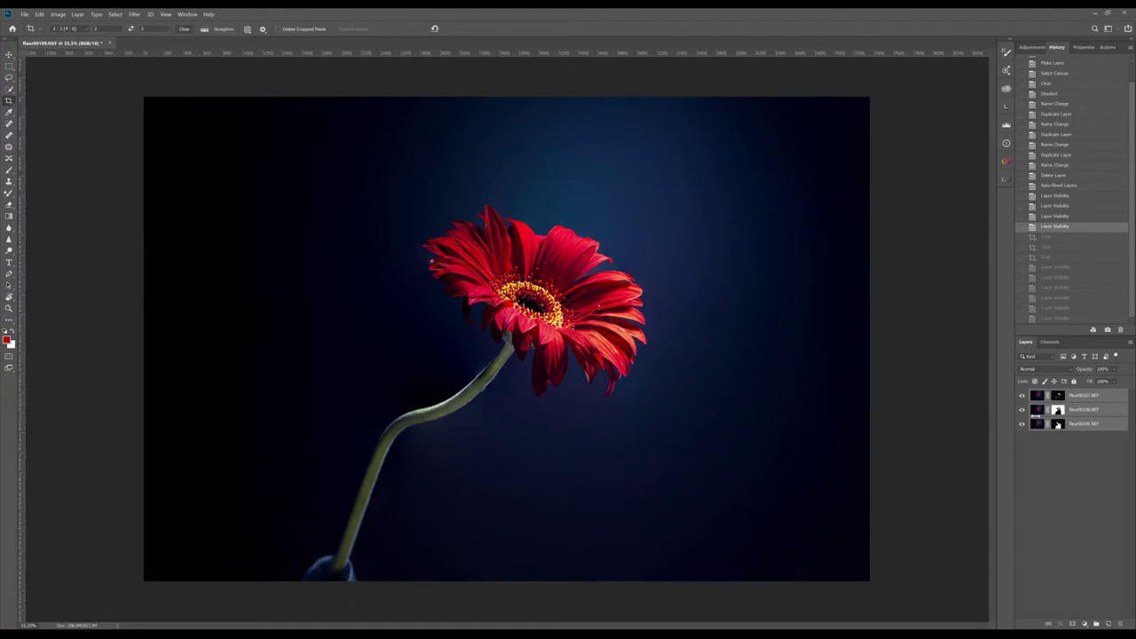
Inspect the blended layers' masks by hiding and showing again the layers fleur00107.NEF and fleur00108.NEF.
click(1022, 410)
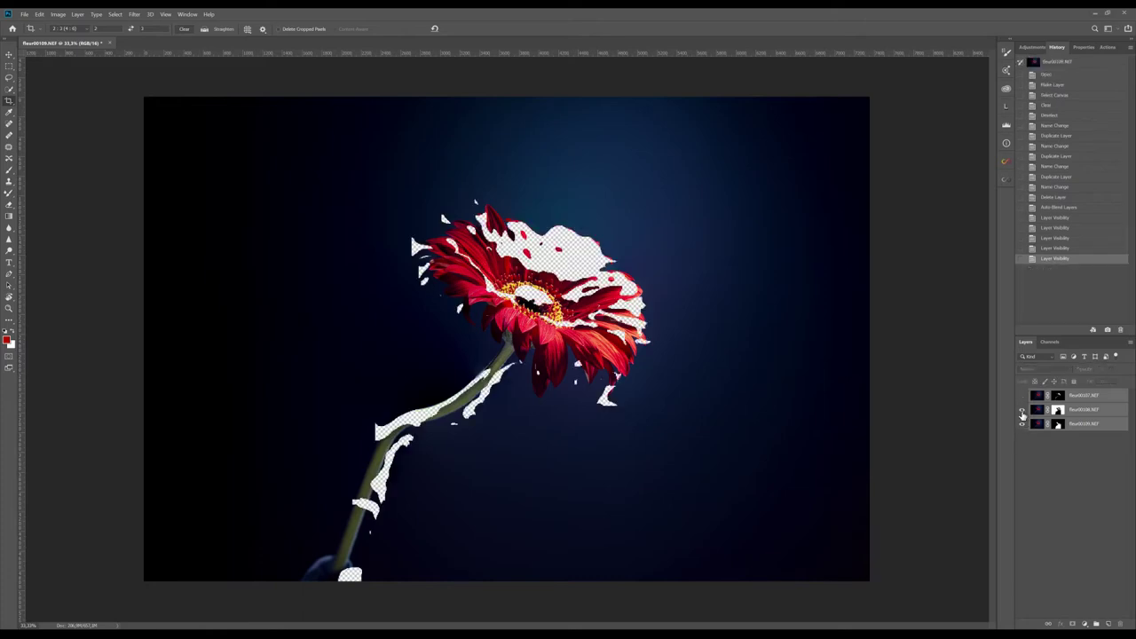
click(1022, 395)
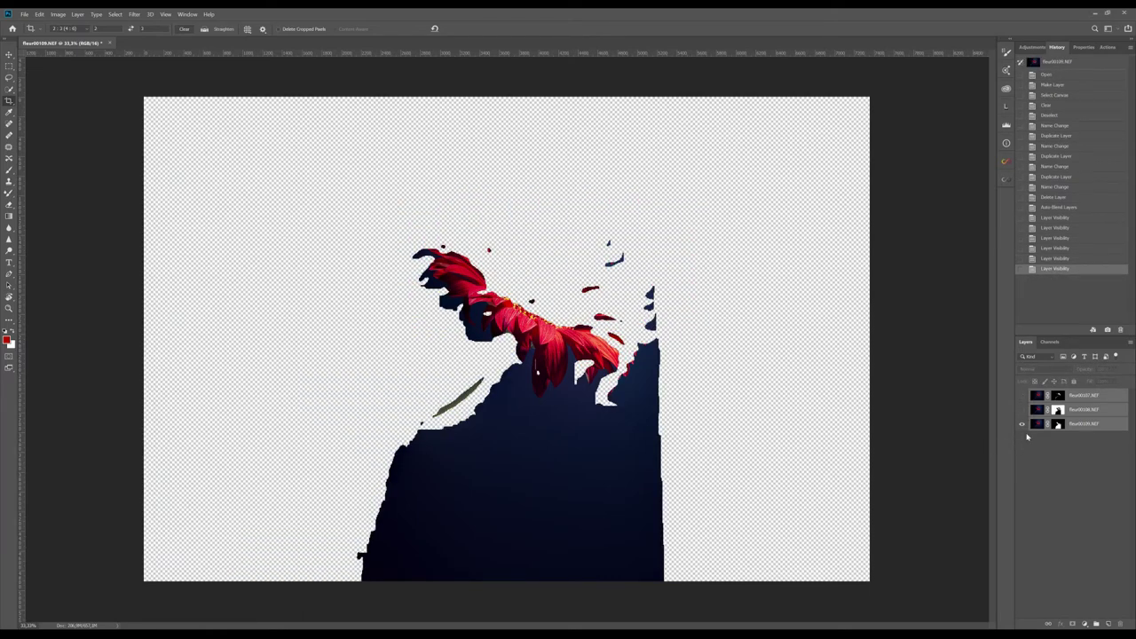
click(1021, 410)
click(1022, 396)
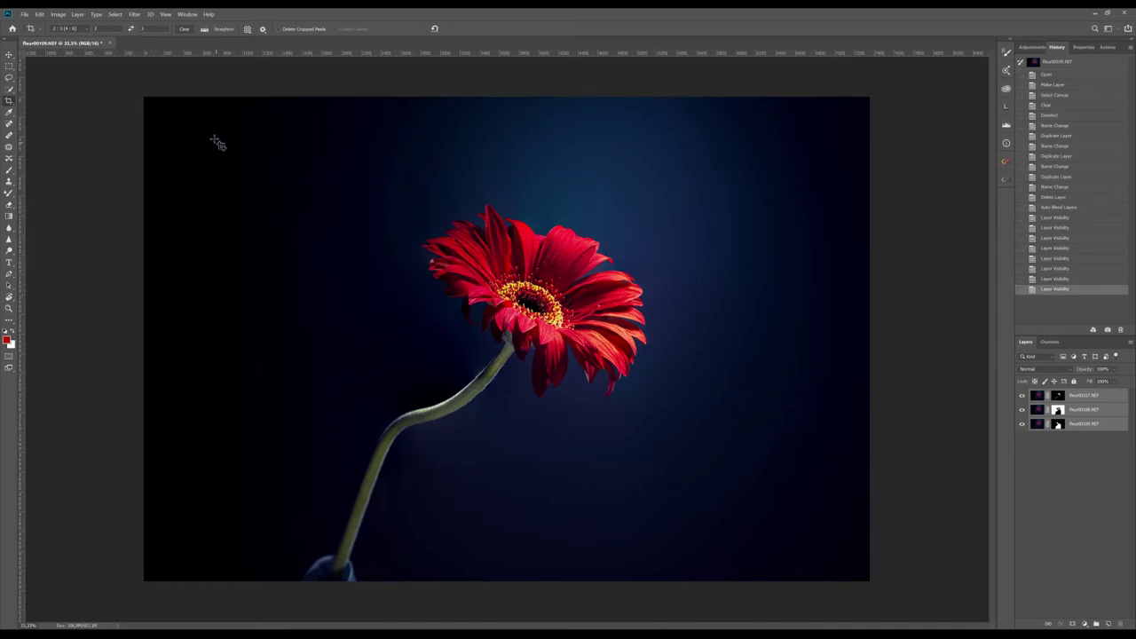
Crop the stacked gerbera image to a landscape frame in the 2:3 ratio, tighter around the flower and cutting off the vase.
click(335, 138)
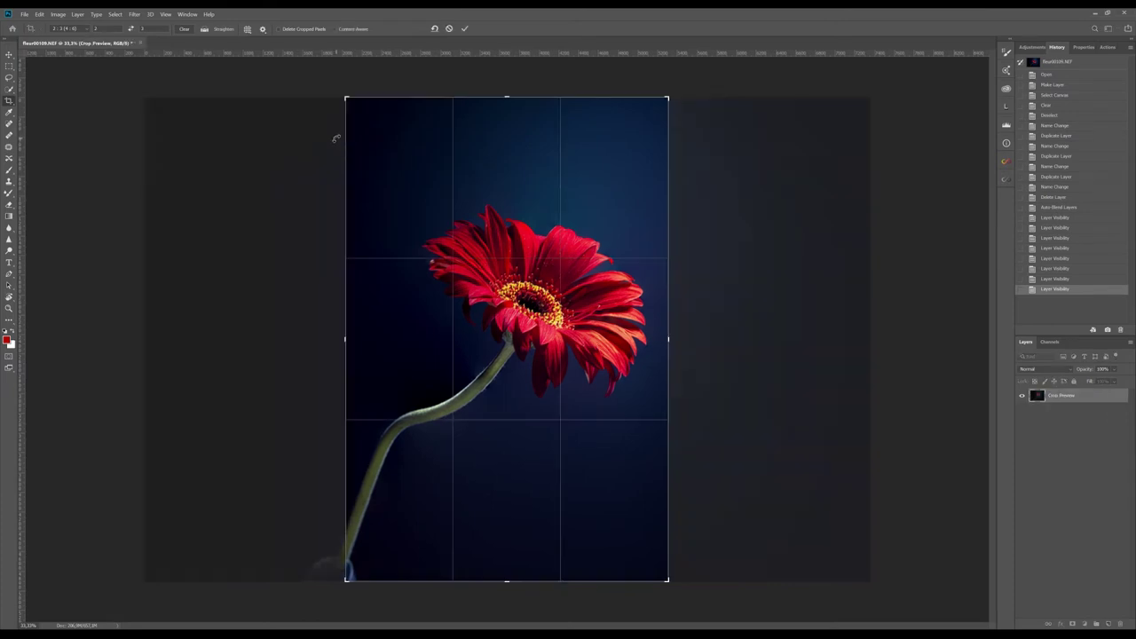
click(131, 29)
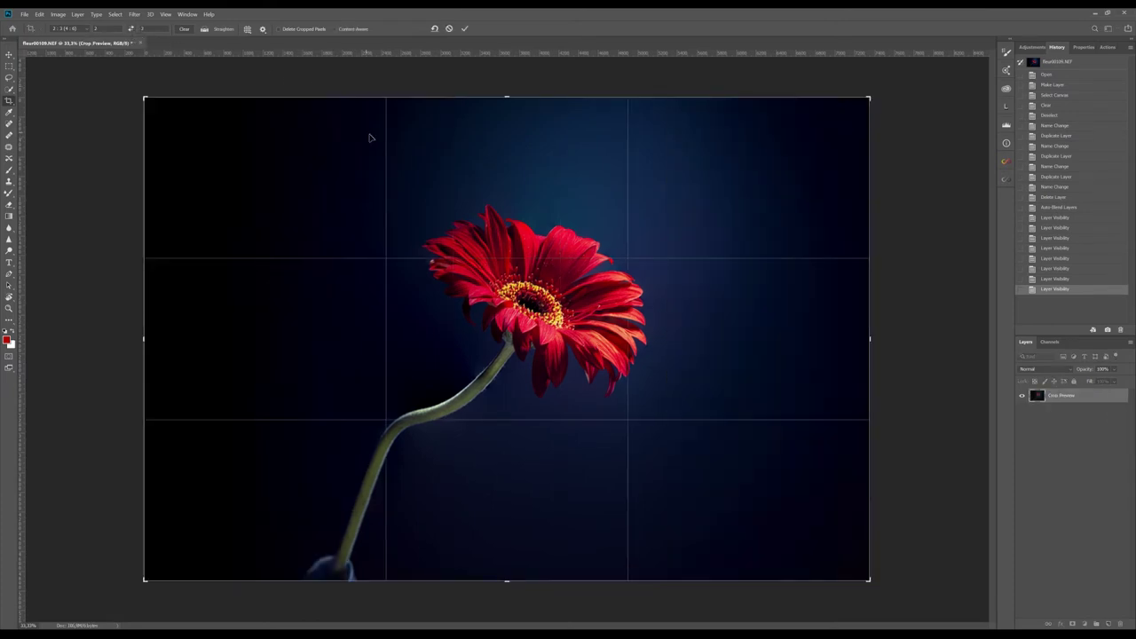
drag(507, 95, 507, 136)
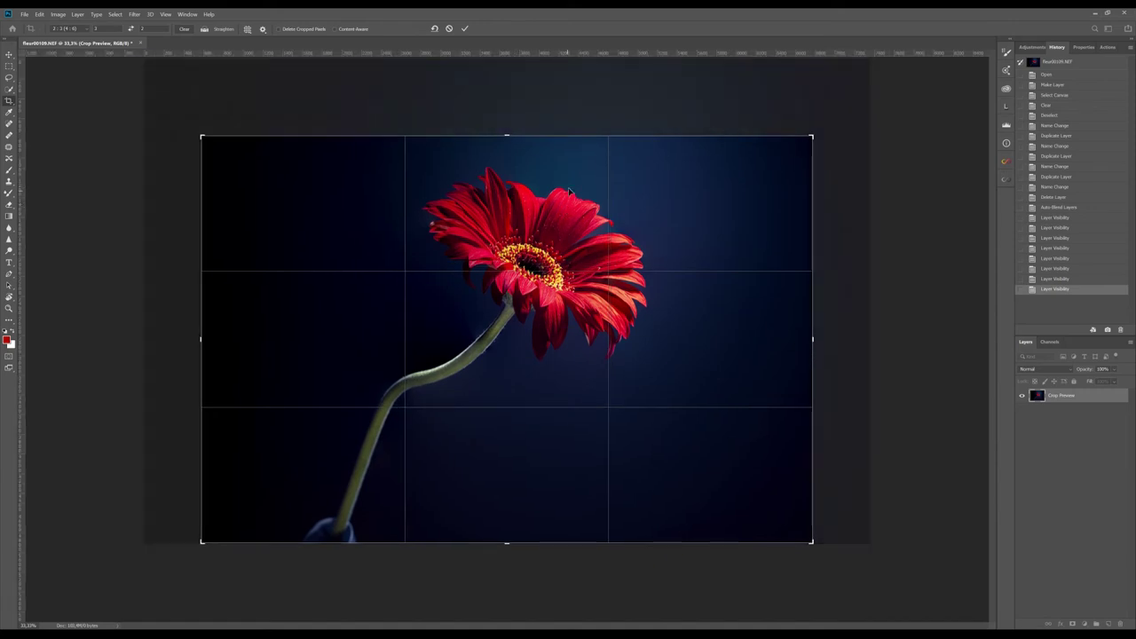
drag(568, 210, 526, 204)
key(ctrl+r)
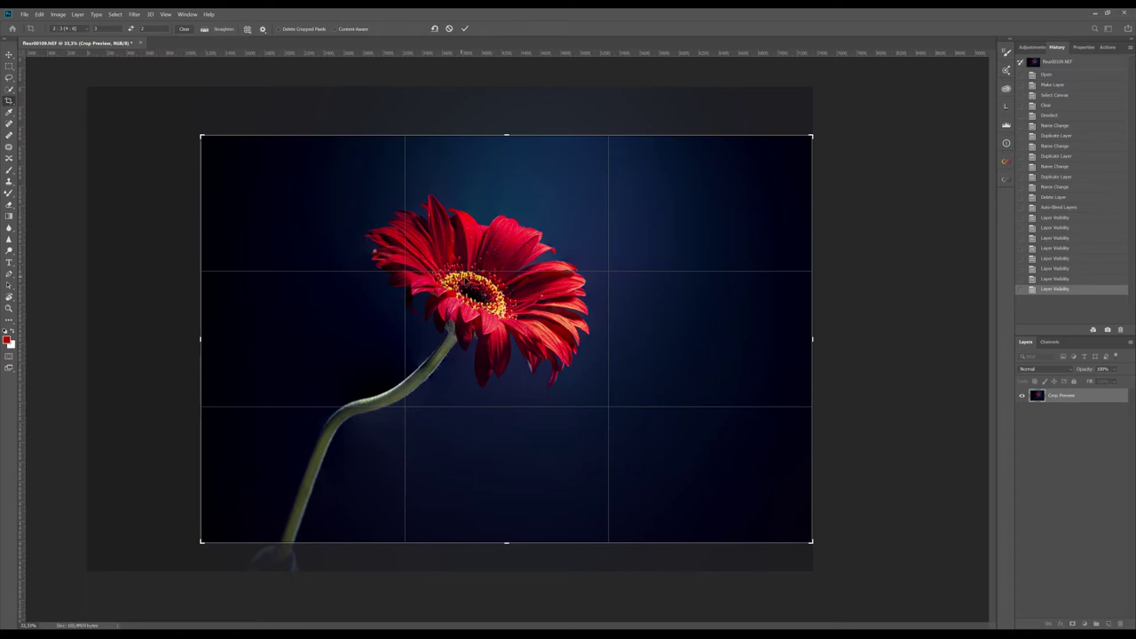
drag(506, 139, 508, 138)
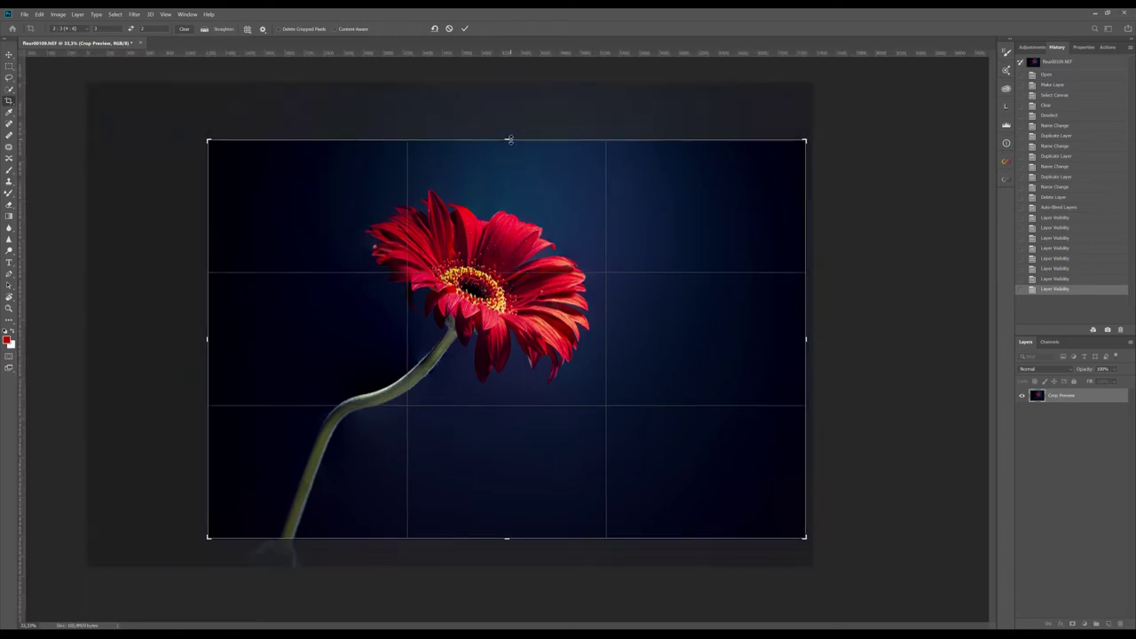
click(464, 28)
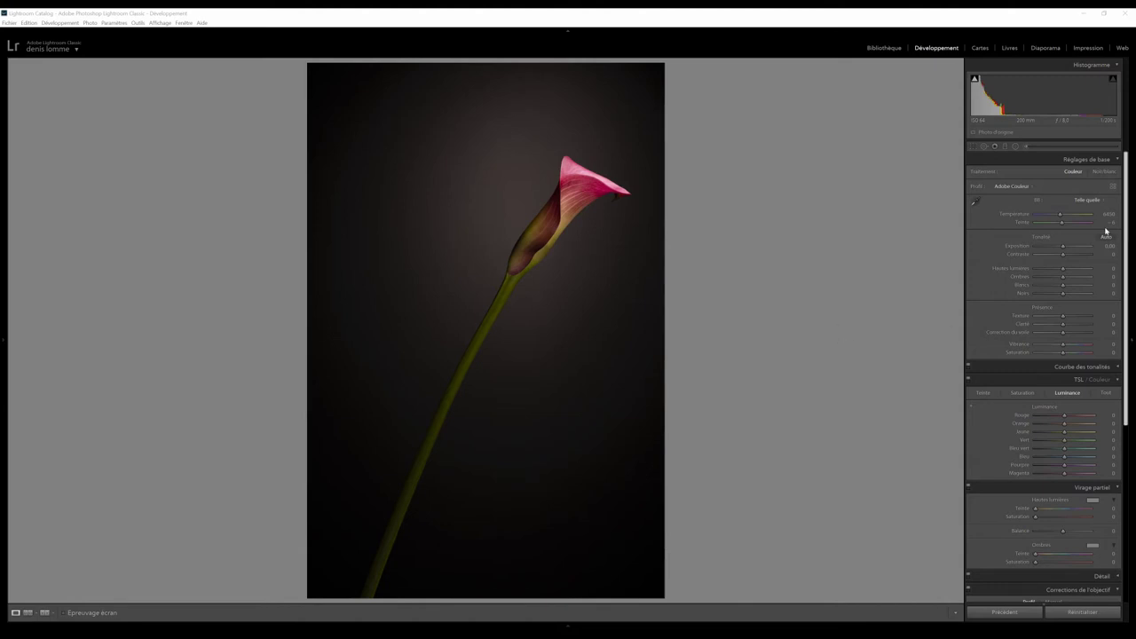
Switch to Lightroom, enable chromatic aberration removal and the lens profile on the closed calla photo, and sample its background as neutral white balance.
scroll(1040, 411, down, 5)
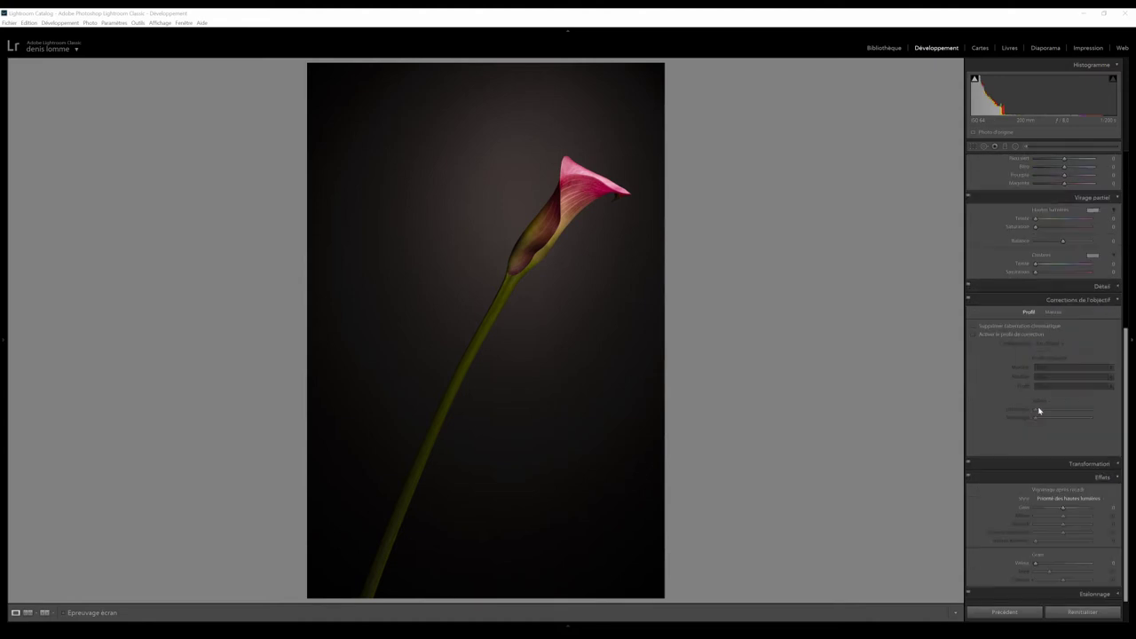
click(988, 326)
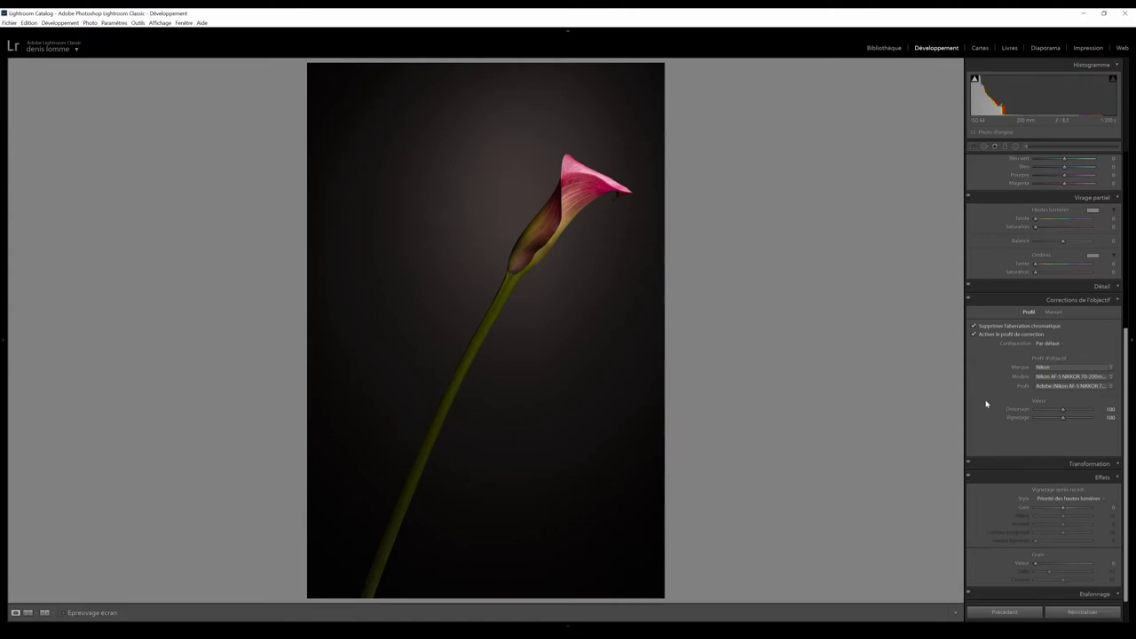
scroll(1038, 302, up, 5)
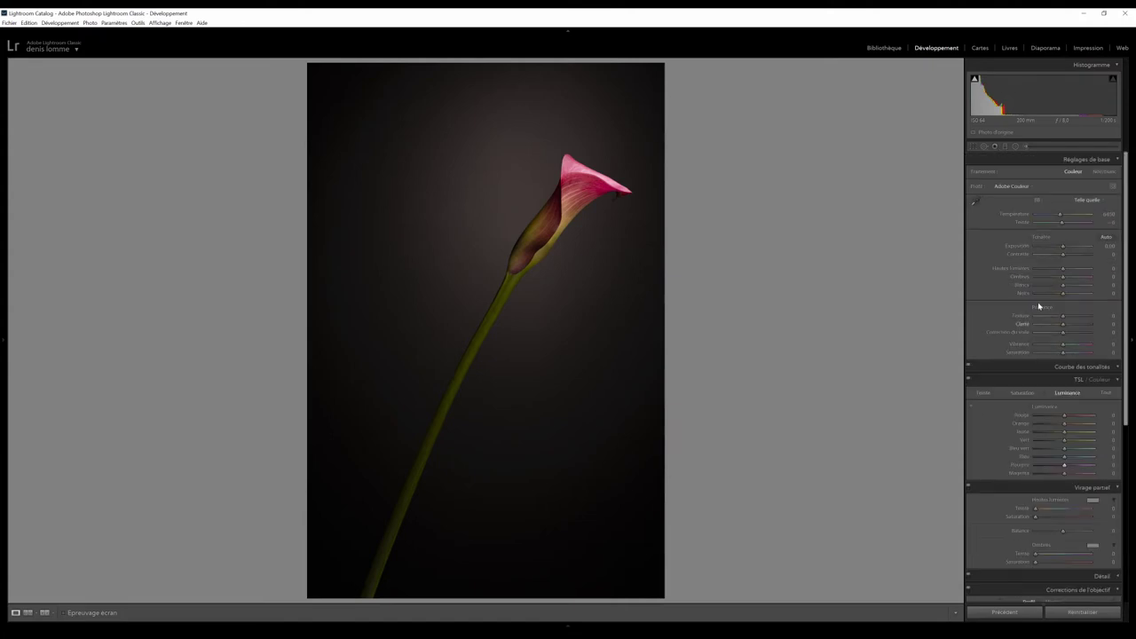
click(976, 205)
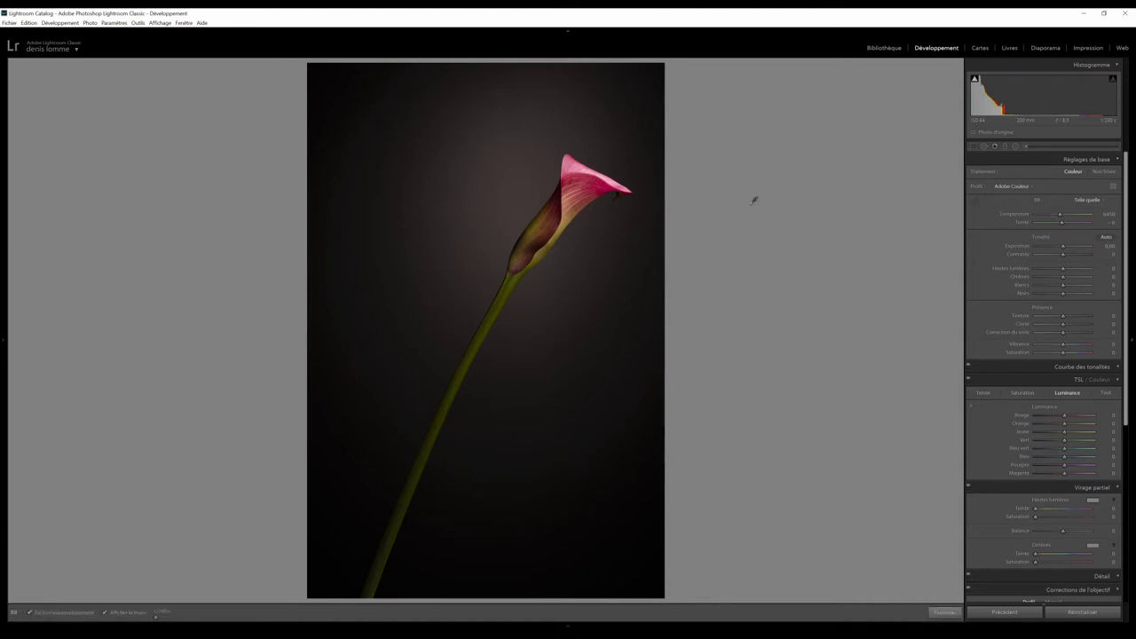
click(537, 185)
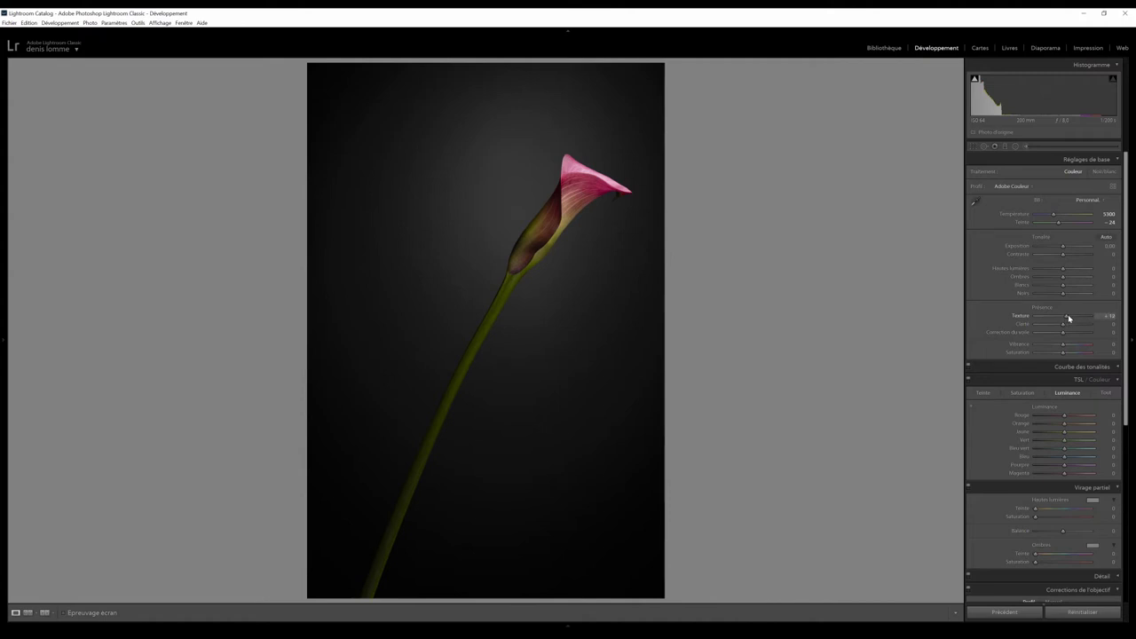
Add a little texture and contrast to the closed calla photo, and raise its yellow and green luminance.
mouse_move(1065, 316)
mouse_down()
mouse_move(1095, 320)
mouse_move(1060, 322)
mouse_move(1071, 322)
mouse_up()
drag(1070, 322, 1068, 323)
drag(1064, 256, 1065, 255)
mouse_move(1067, 434)
mouse_down()
mouse_move(1086, 434)
mouse_move(1056, 435)
mouse_move(1093, 432)
mouse_move(1042, 436)
mouse_move(1071, 435)
mouse_up()
mouse_move(1074, 441)
mouse_down()
mouse_move(1064, 443)
mouse_move(1082, 441)
mouse_up()
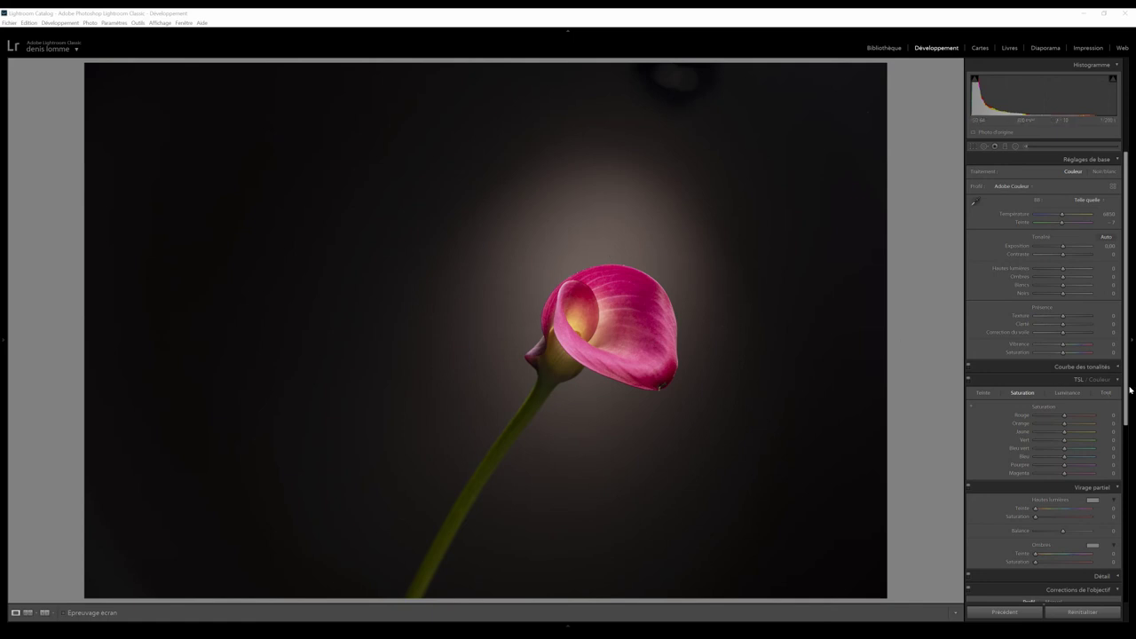
On the open pink calla photo, enable chromatic aberration removal and the lens profile, and sample the background glow above the flower for white balance.
scroll(1129, 389, down, 5)
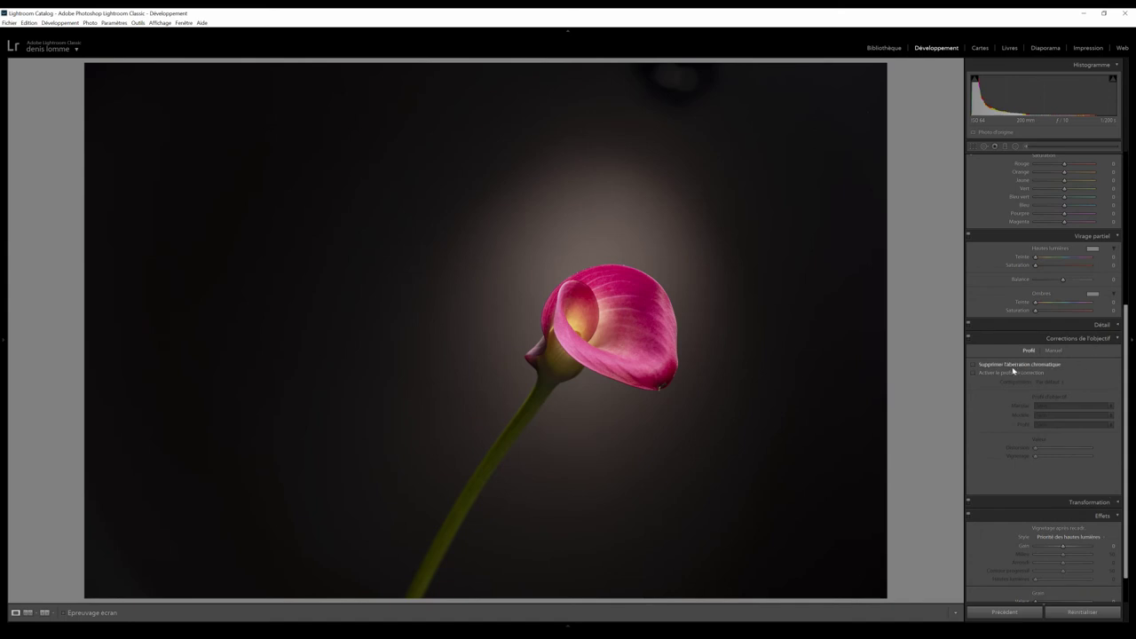
click(1012, 365)
click(1007, 373)
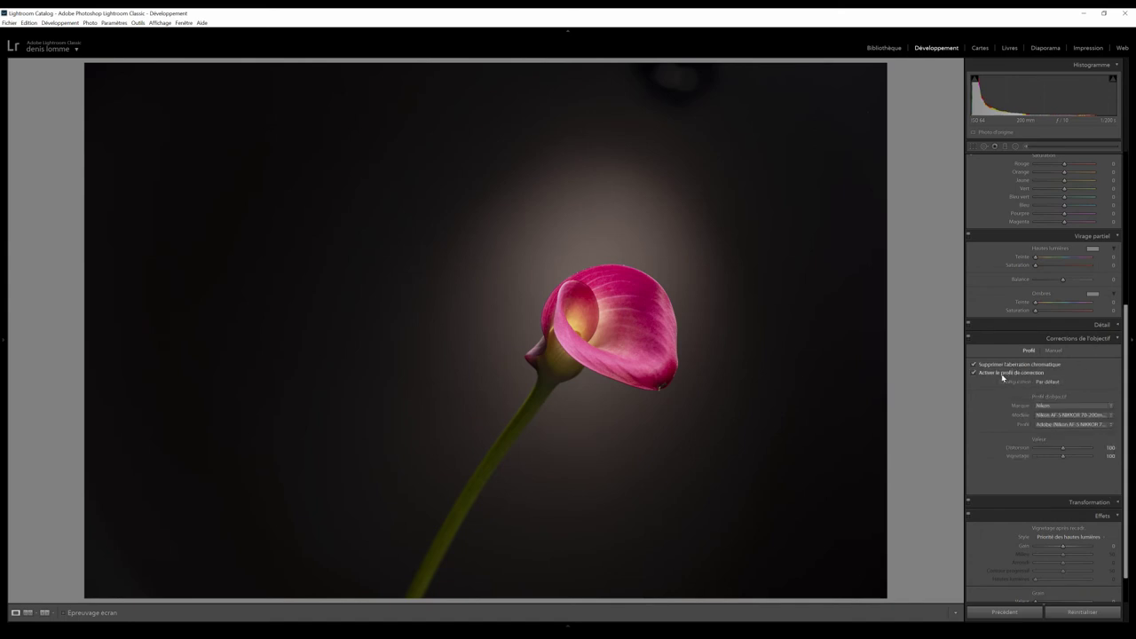
scroll(1021, 364, up, 5)
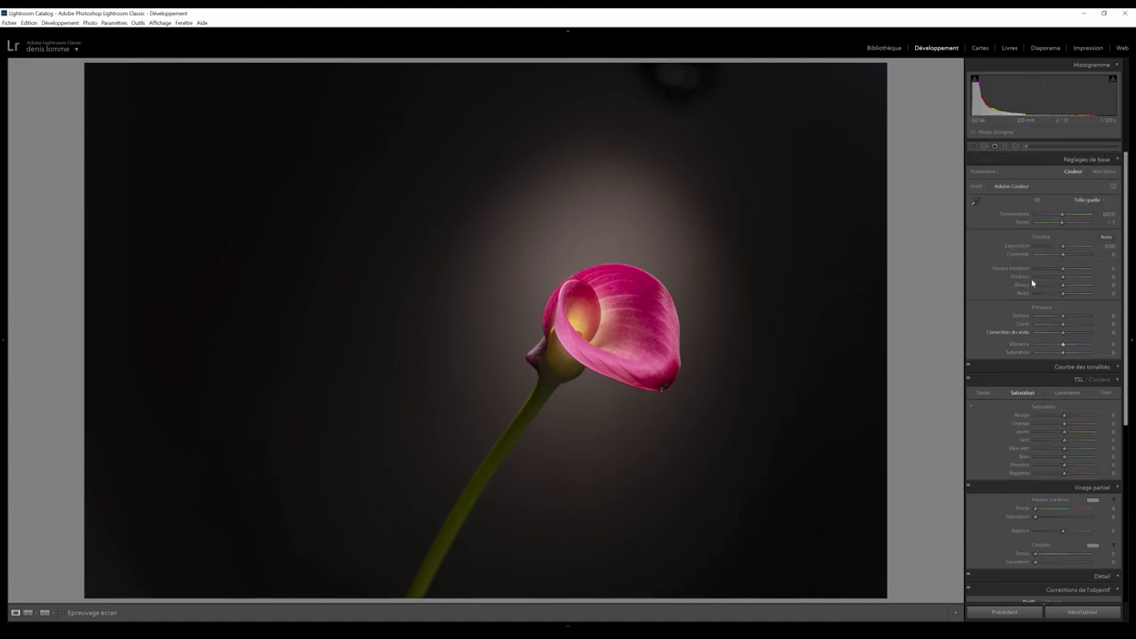
click(977, 199)
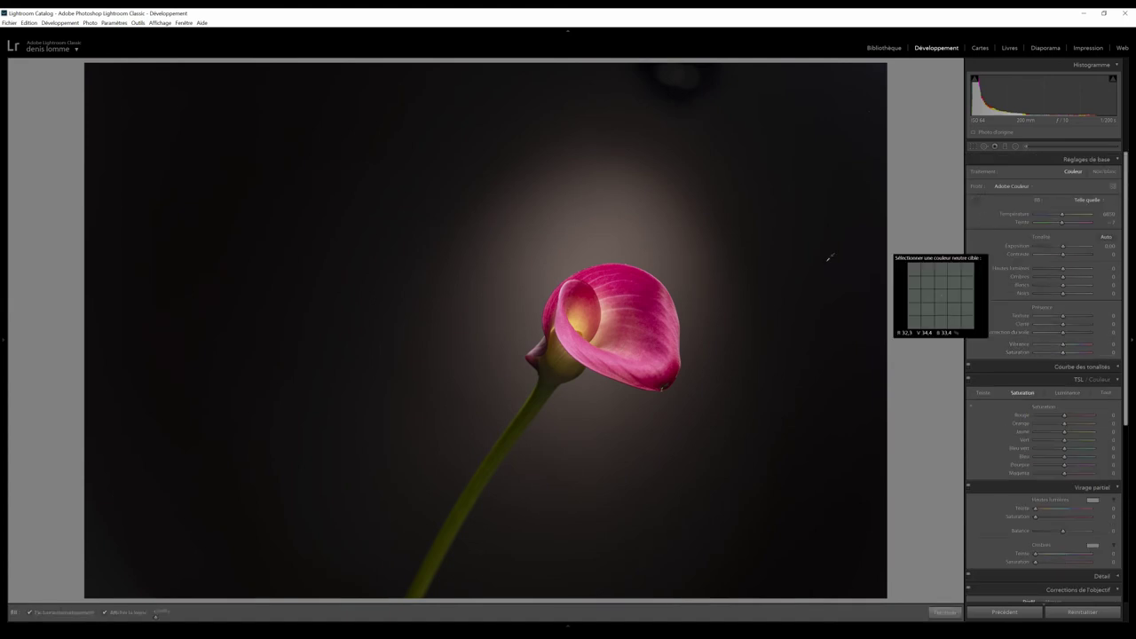
click(610, 250)
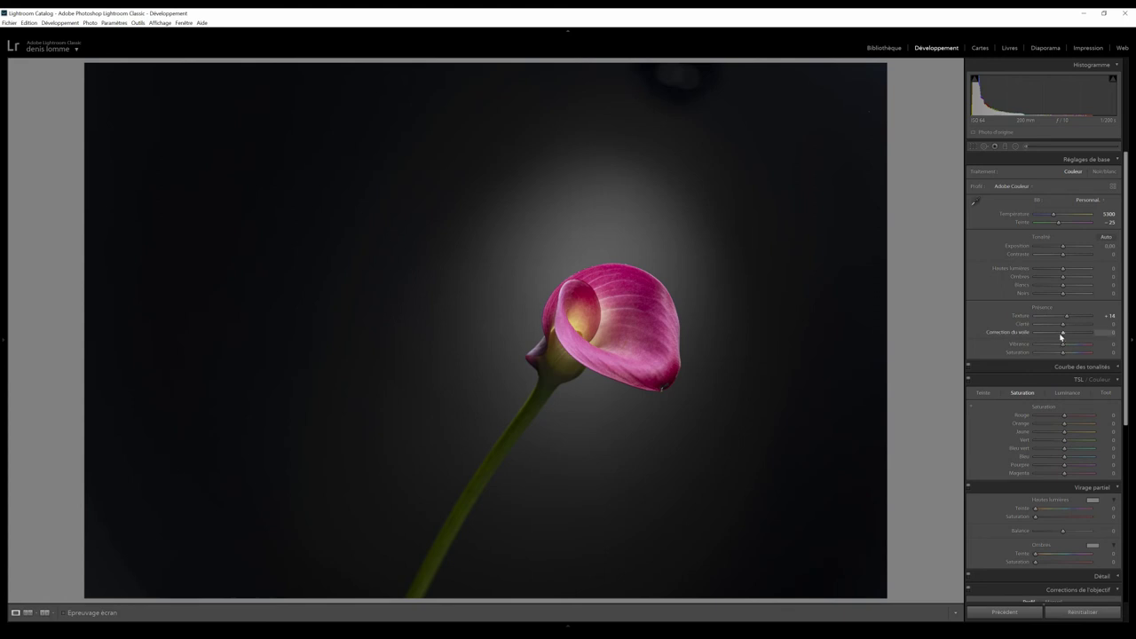
Set the open calla photo's contrast to +10 and its dehaze to +14.
drag(1064, 335, 1067, 334)
drag(1063, 256, 1066, 257)
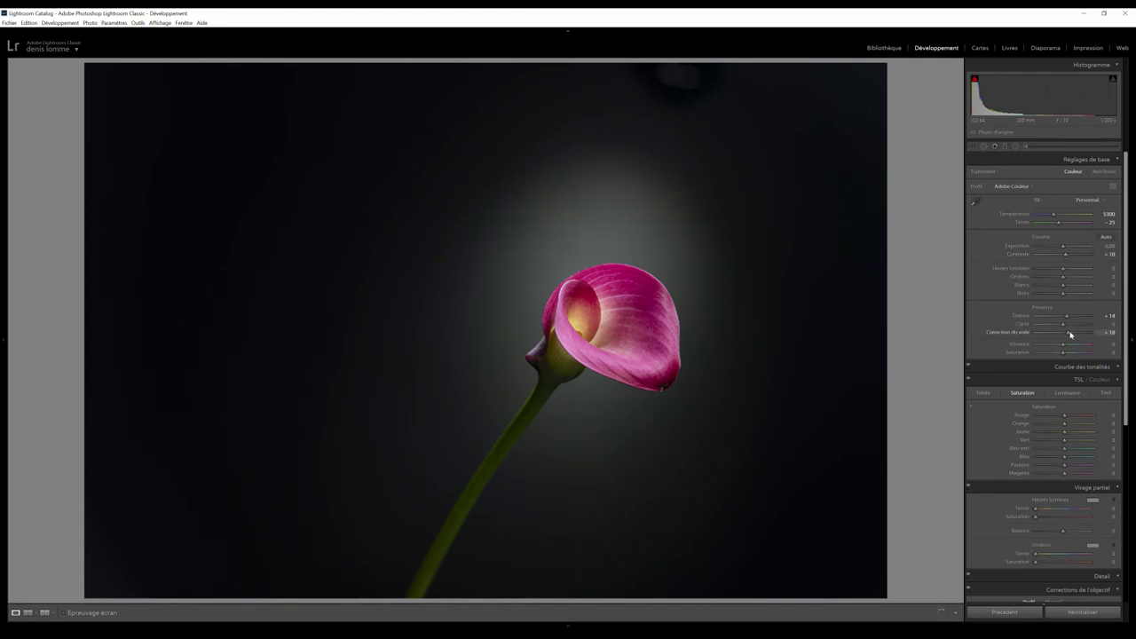
drag(1069, 335, 1068, 335)
Adjust the luminance of the calla photo's yellows and greens, and set the green saturation to -29.
click(1078, 380)
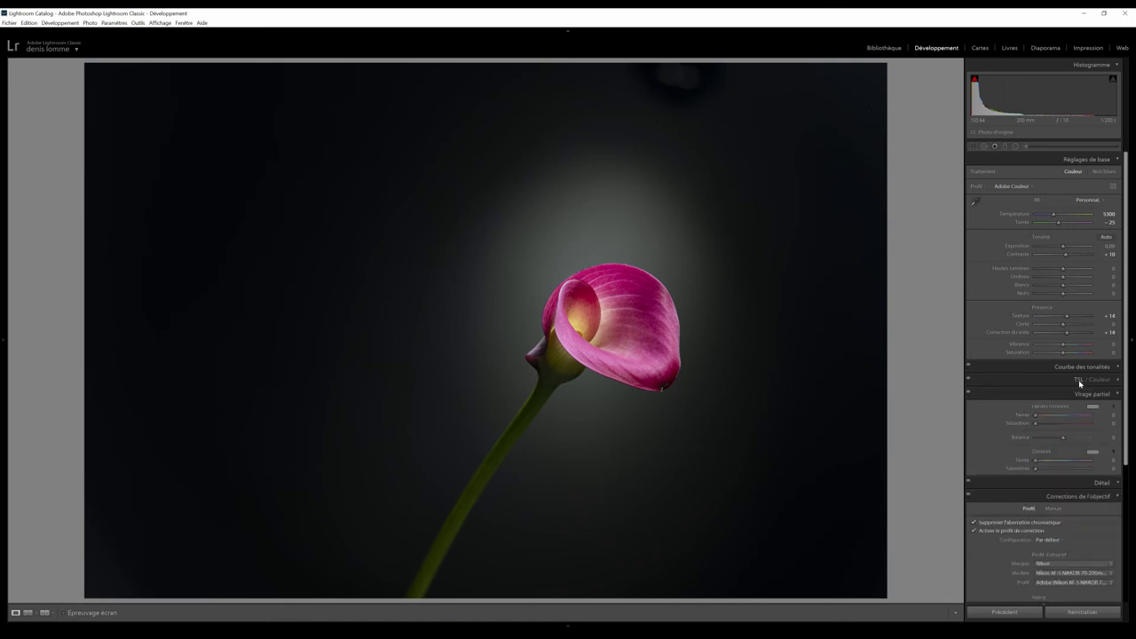
click(1079, 381)
click(1069, 394)
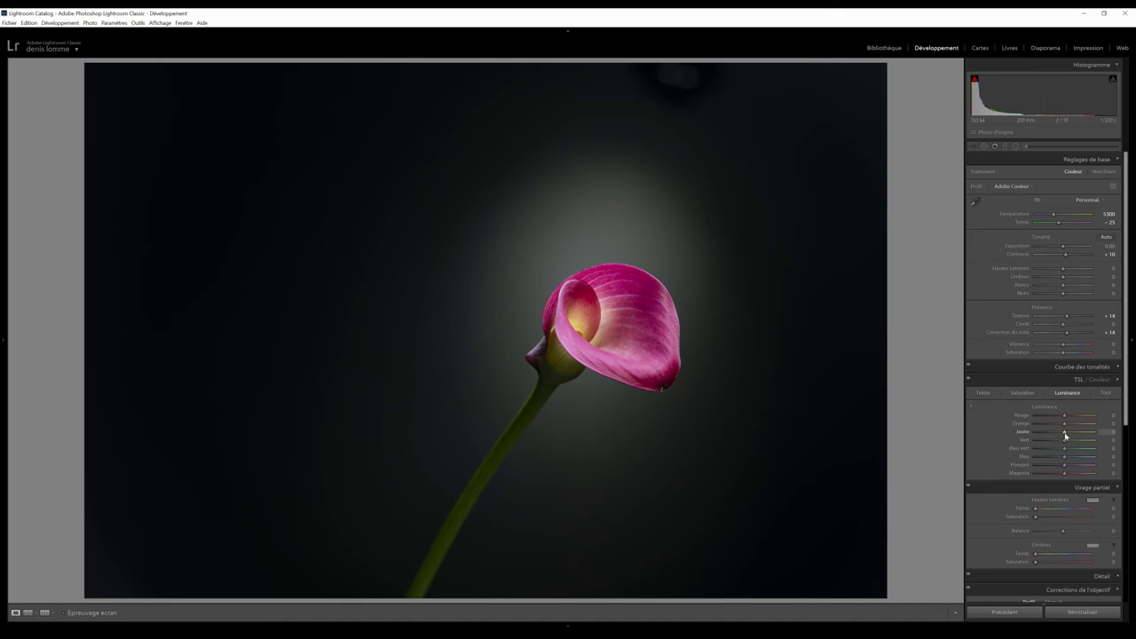
mouse_move(1067, 435)
mouse_down()
mouse_move(1113, 435)
mouse_move(1060, 436)
mouse_move(1091, 438)
mouse_move(1079, 439)
mouse_up()
mouse_move(1066, 444)
mouse_down()
mouse_move(1097, 441)
mouse_move(1064, 446)
mouse_move(1082, 442)
mouse_up()
drag(1080, 442, 1080, 442)
click(1023, 394)
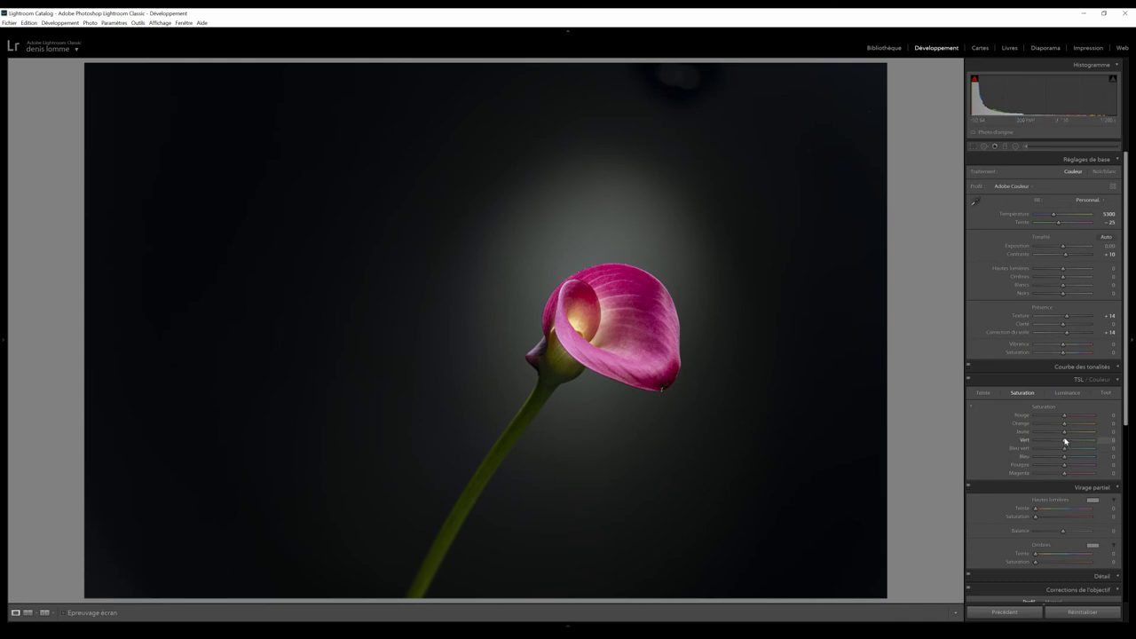
mouse_move(1066, 441)
mouse_down()
mouse_move(1042, 448)
mouse_move(1055, 449)
mouse_up()
Open the calla photo fleur00141.NEF in Photoshop for editing and duplicate its background layer.
click(659, 386)
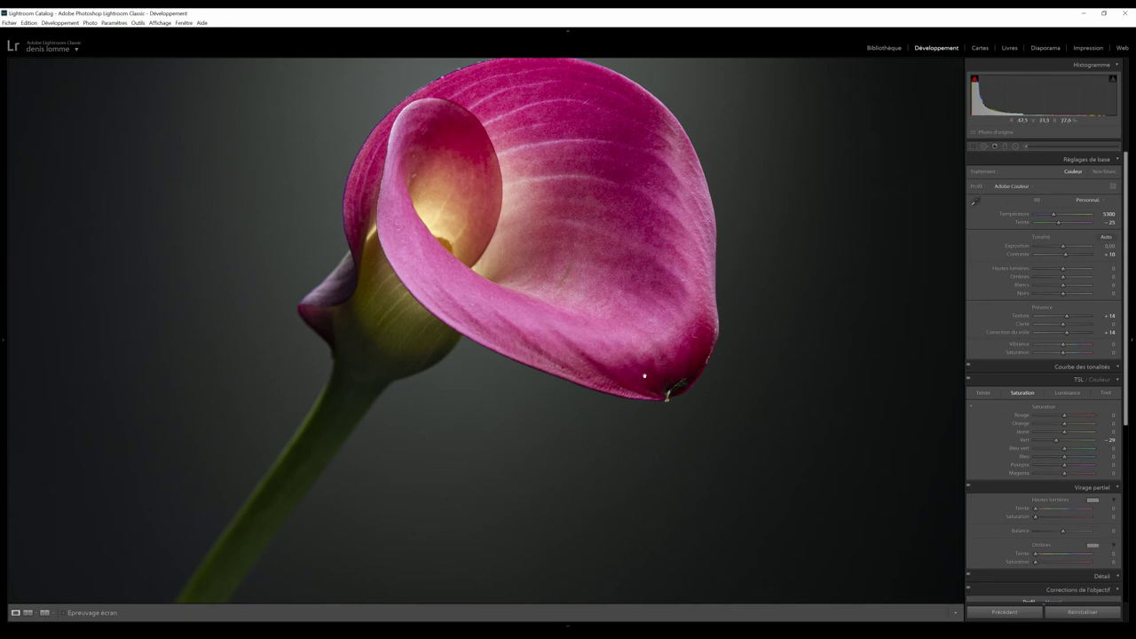
right_click(546, 325)
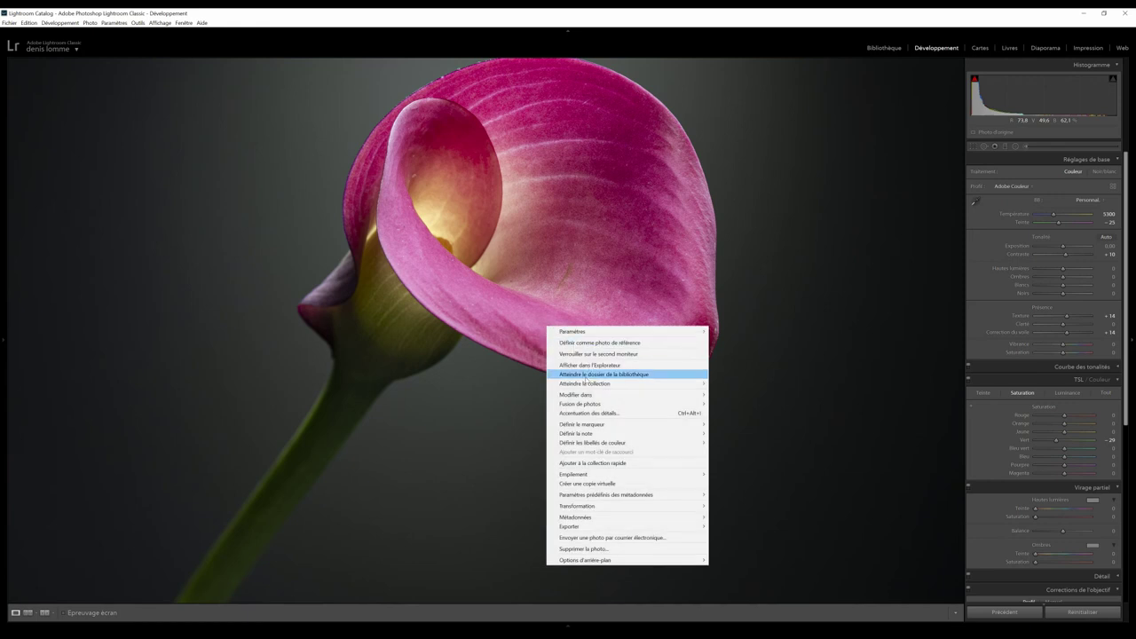
mouse_move(603, 396)
click(727, 395)
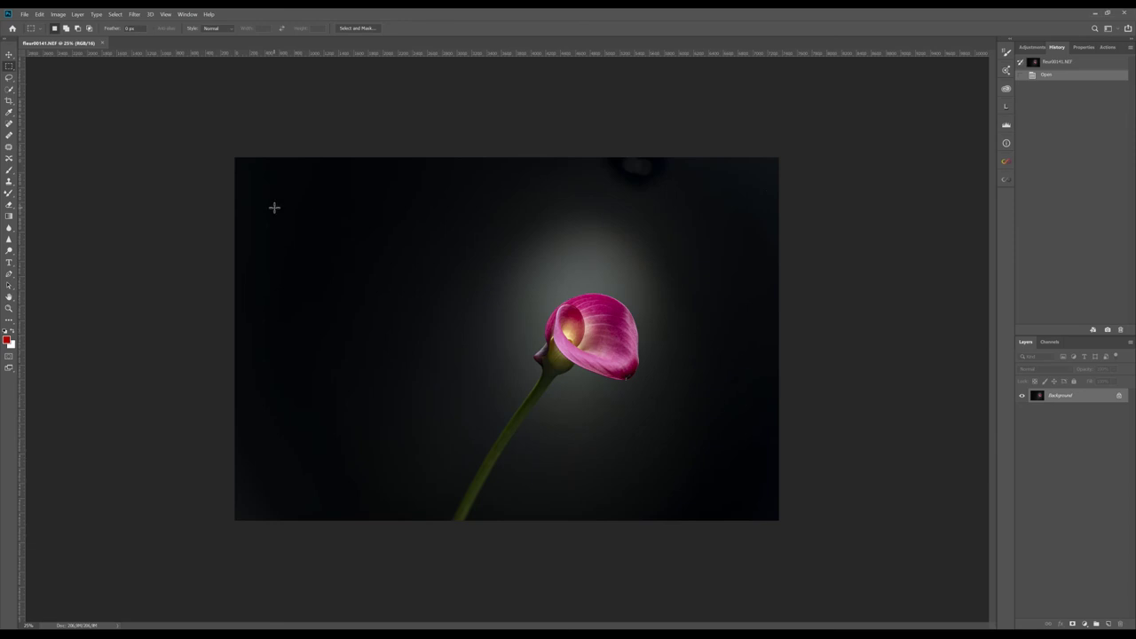
click(8, 55)
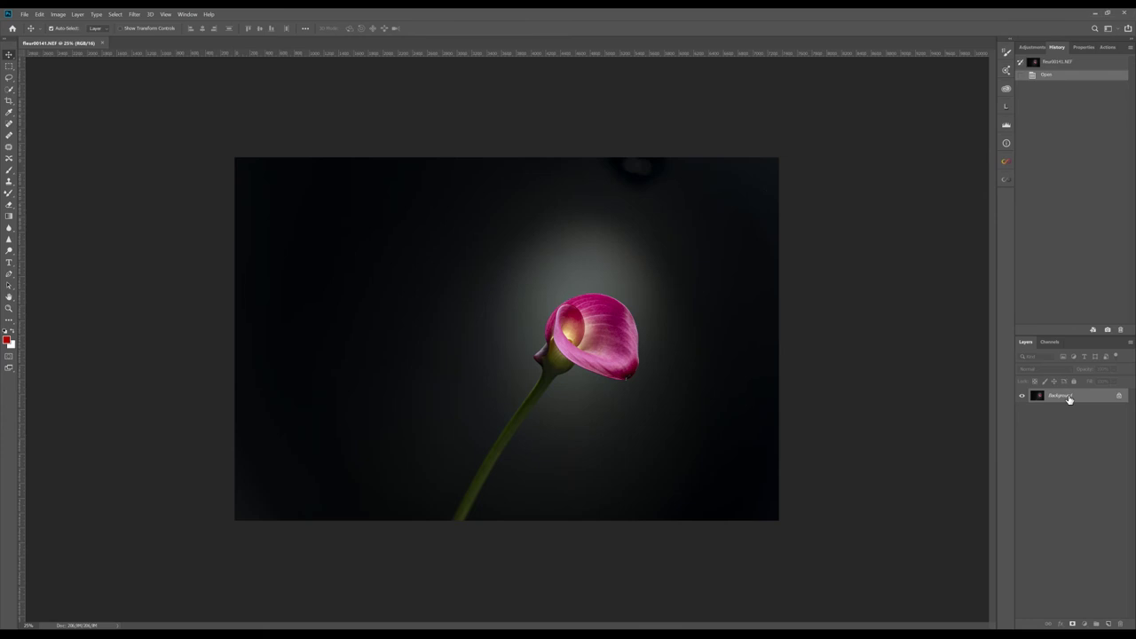
drag(1069, 398, 1109, 624)
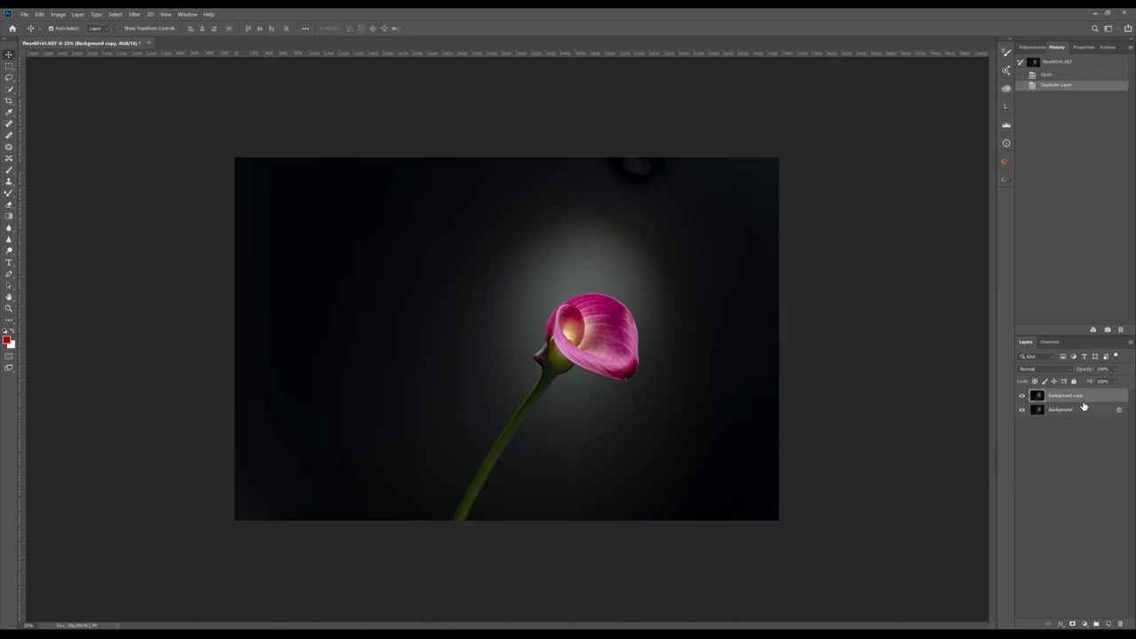
Remove the small blemish inside the calla's petal on the duplicate layer with the Spot Healing Brush.
click(10, 126)
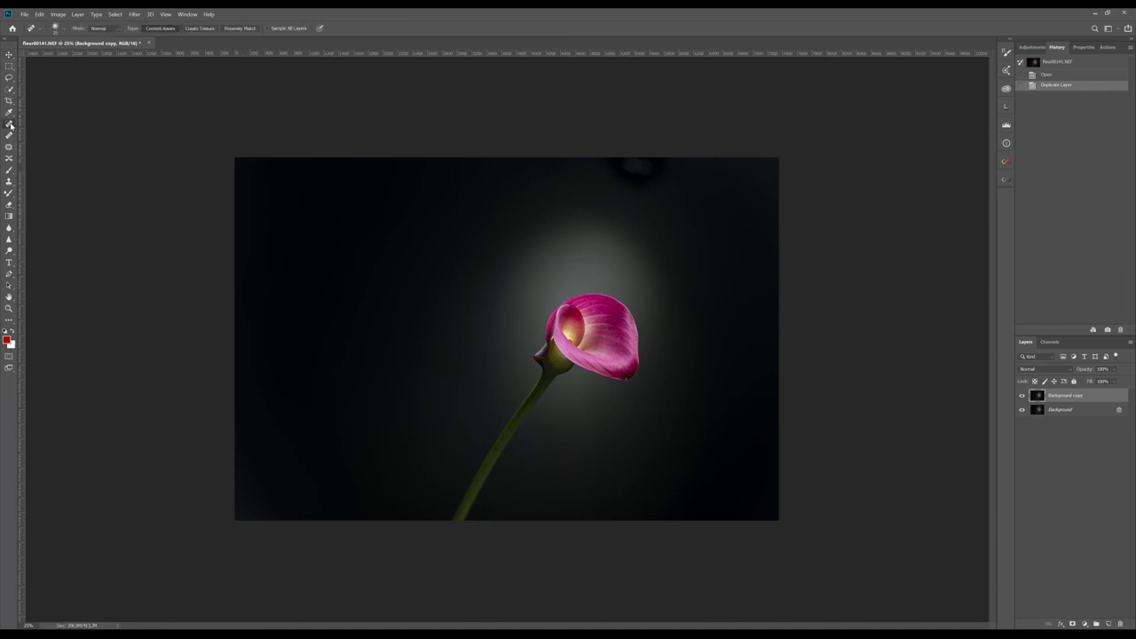
key(ctrl+plus)
key(ctrl+plus)
key(ctrl+plus)
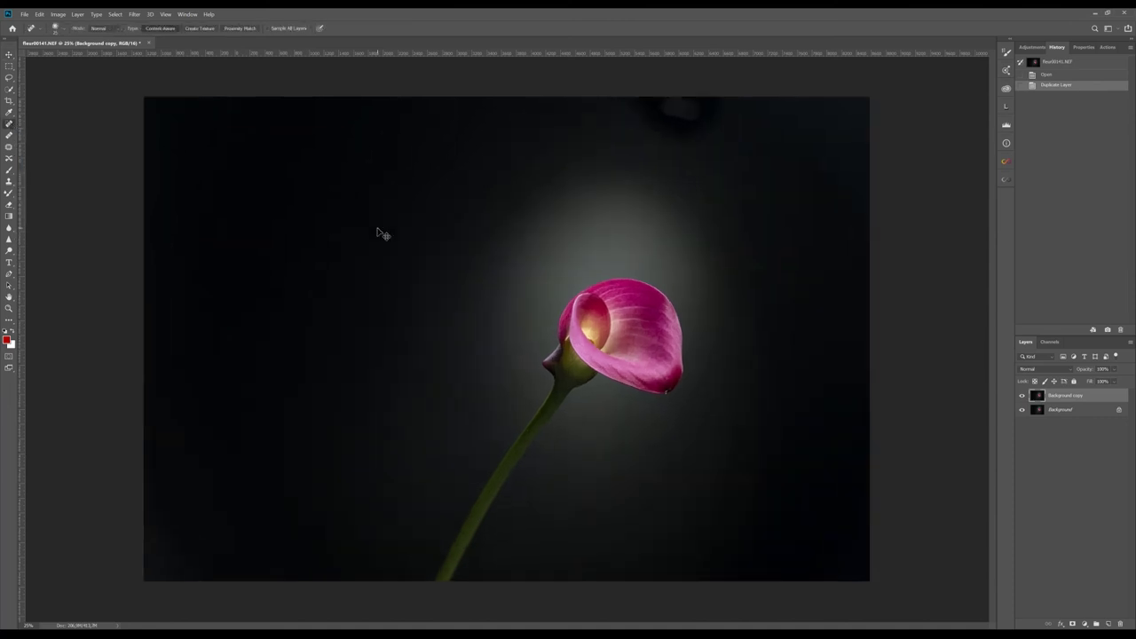
key(ctrl+plus)
key(ctrl+plus)
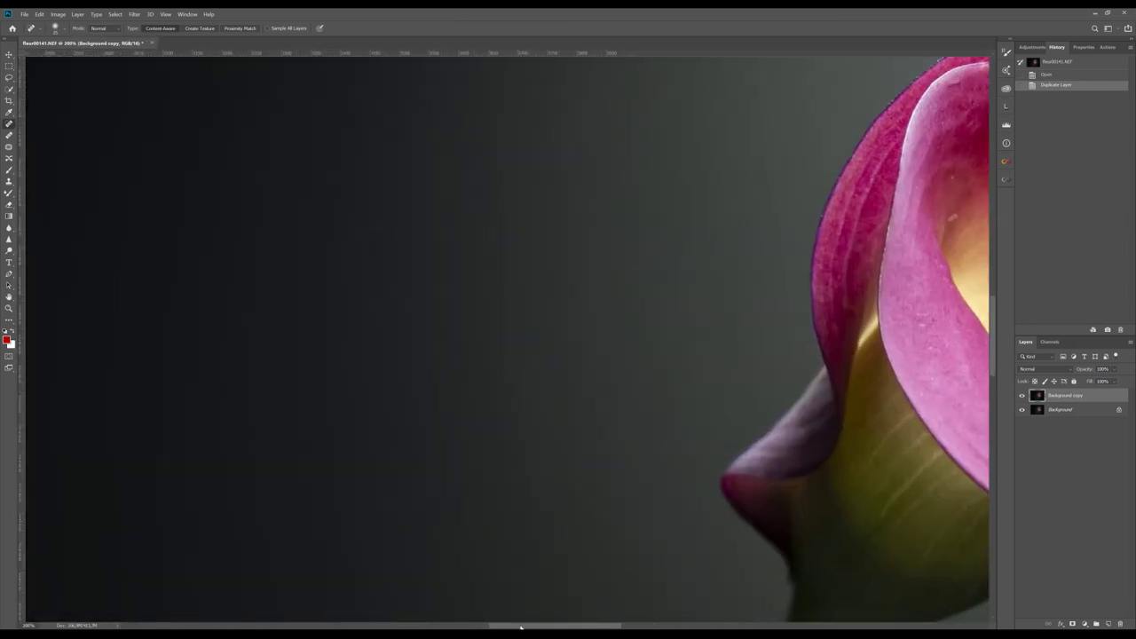
drag(524, 626, 634, 627)
key(ctrl+minus)
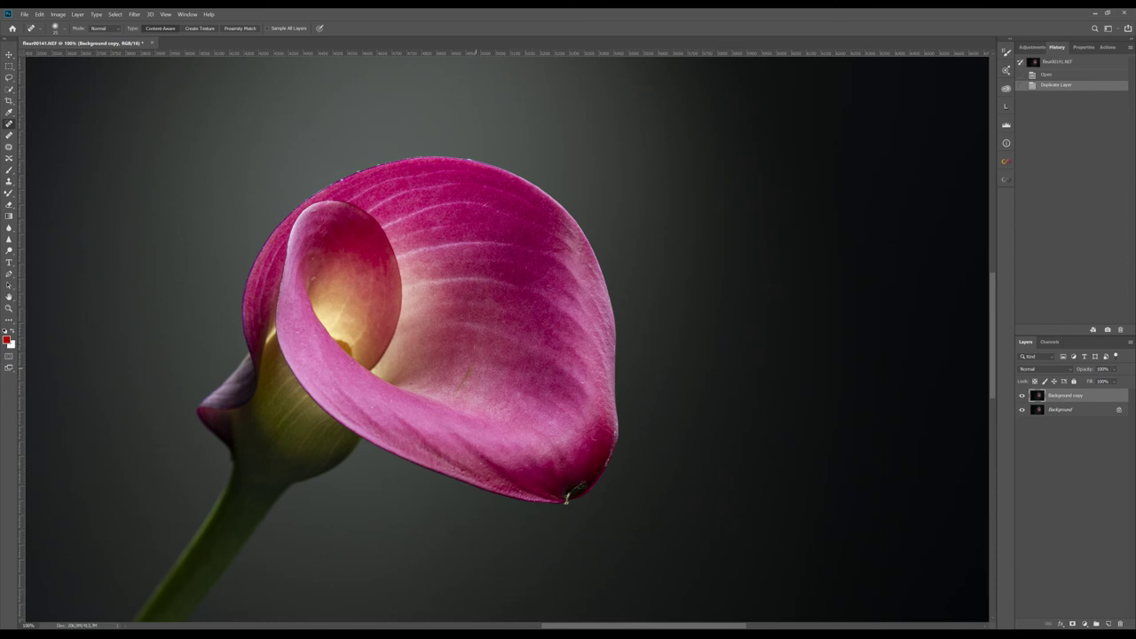
mouse_move(473, 364)
mouse_down()
mouse_move(458, 391)
mouse_move(468, 367)
mouse_up()
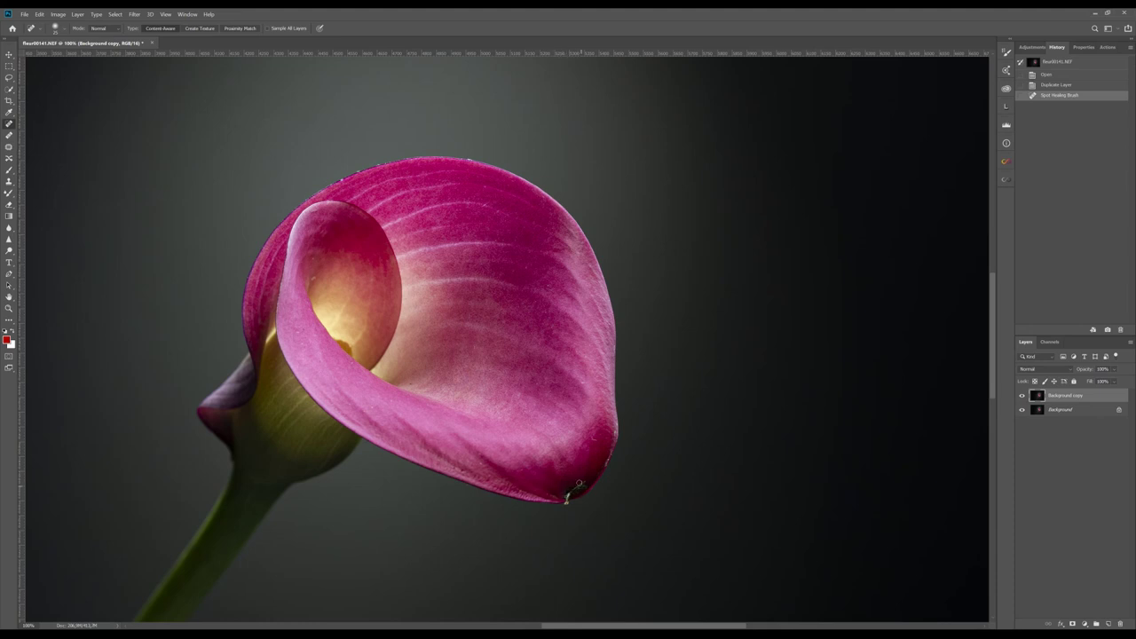
Heal the damaged dark tip at the petal's lower edge with several Spot Healing Brush strokes.
drag(578, 483, 568, 501)
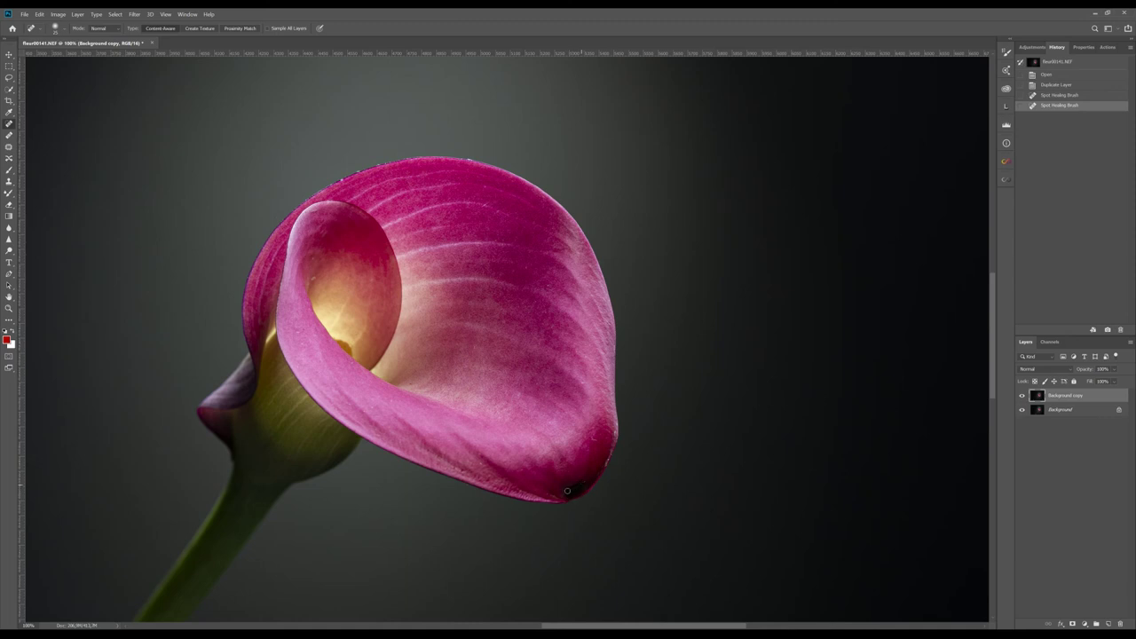
click(585, 484)
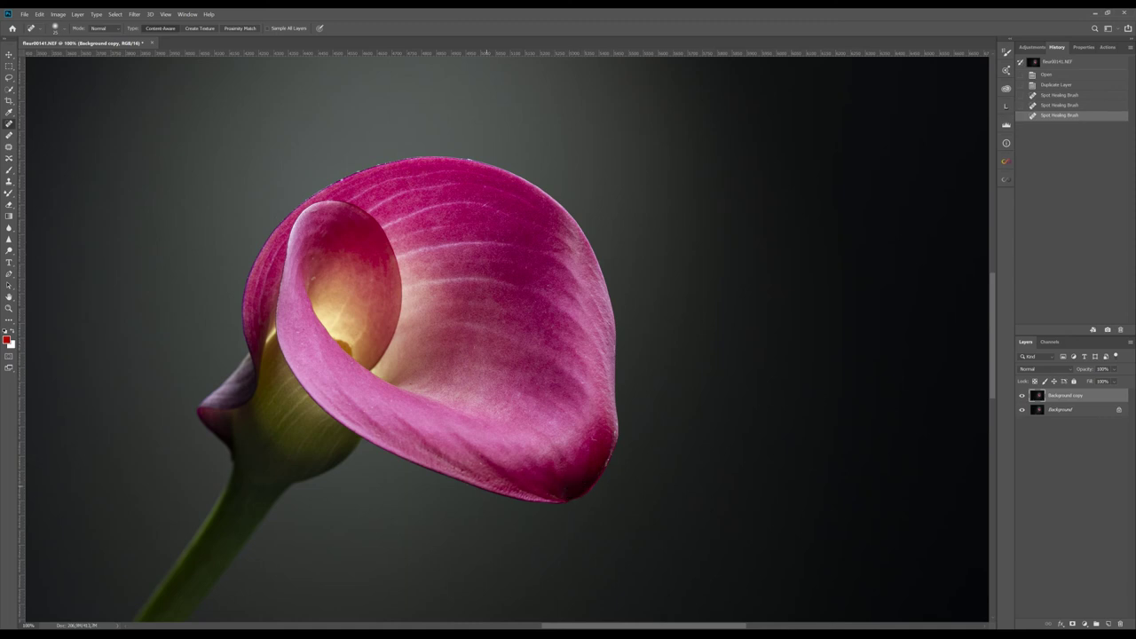
click(570, 487)
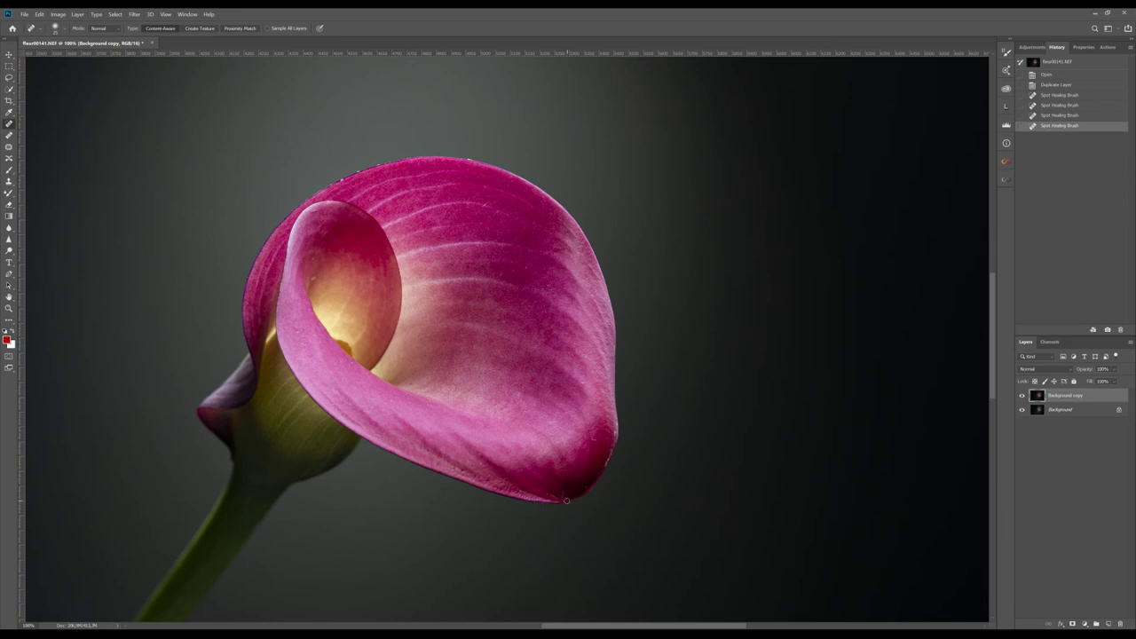
click(566, 500)
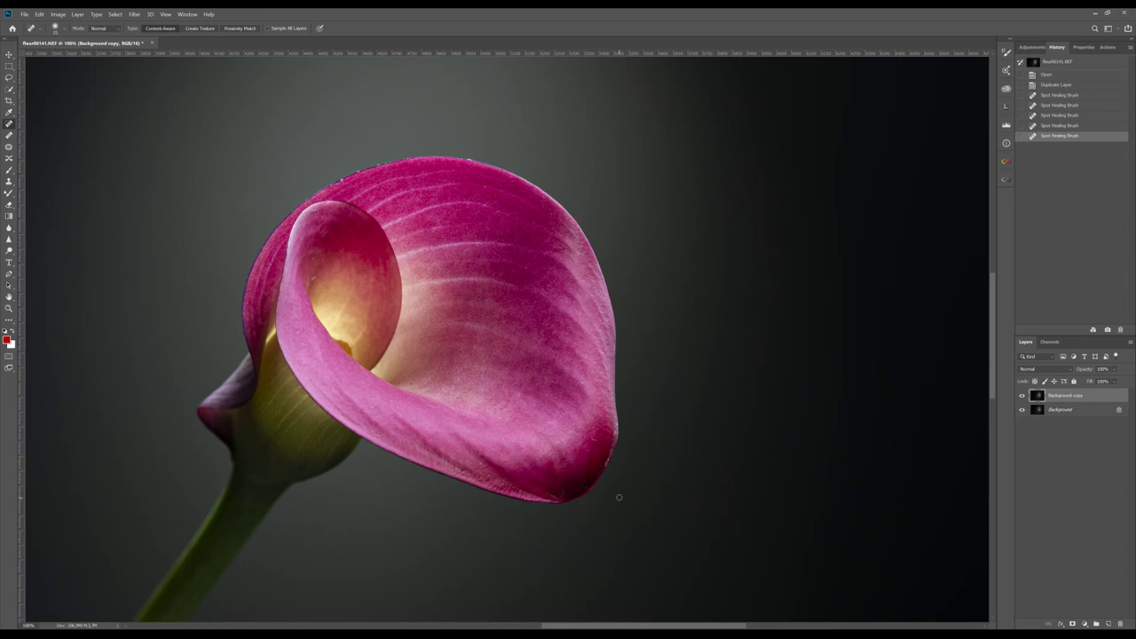
Crop the calla photo at a 3:2 ratio, trimming the top and both sides so the bloom sits near the upper-right thirds intersection.
key(ctrl+minus)
key(ctrl+minus)
key(ctrl+minus)
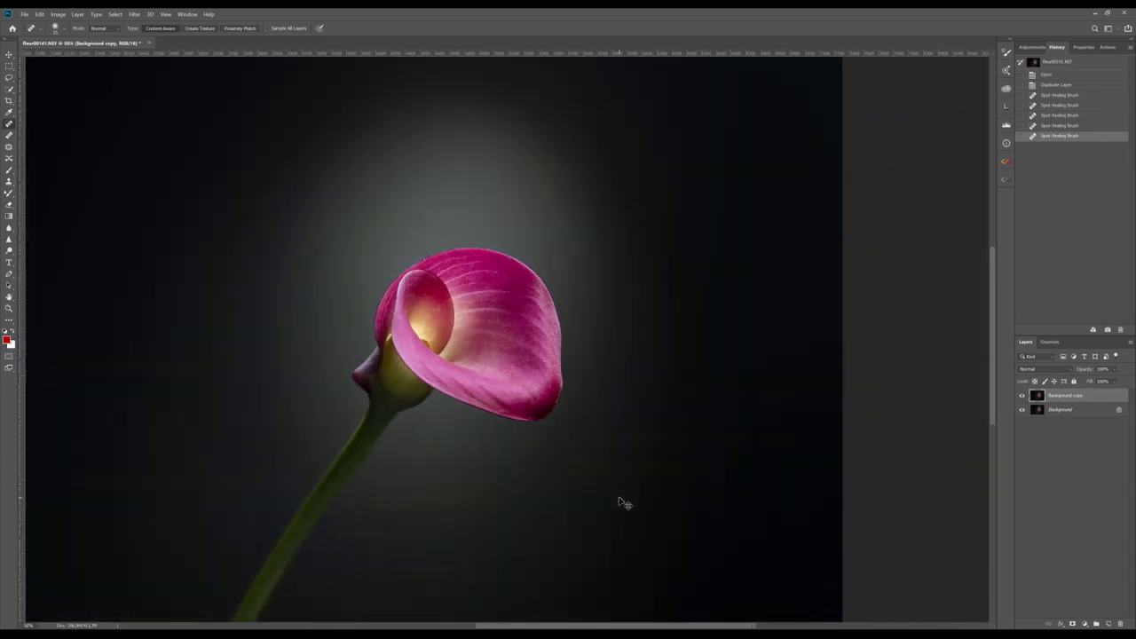
key(ctrl+minus)
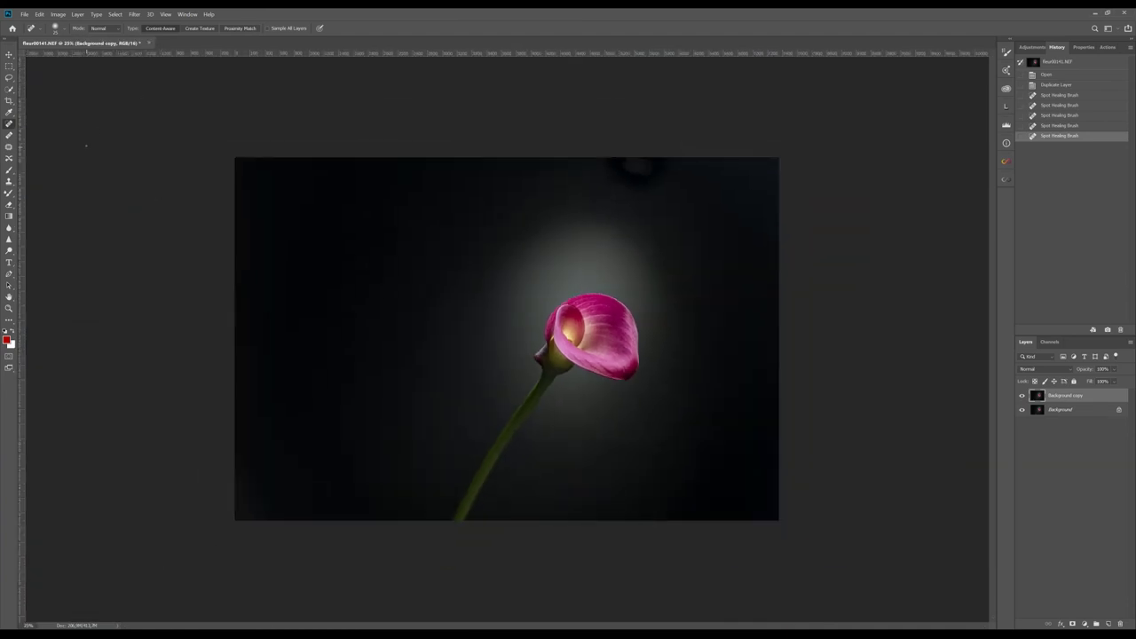
click(9, 100)
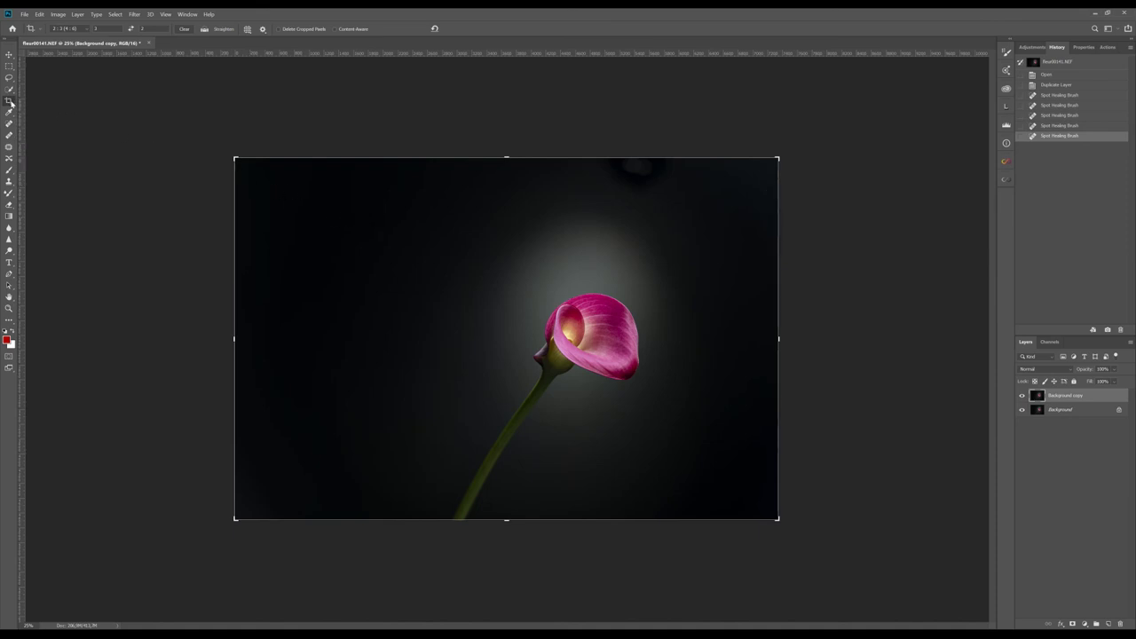
click(407, 213)
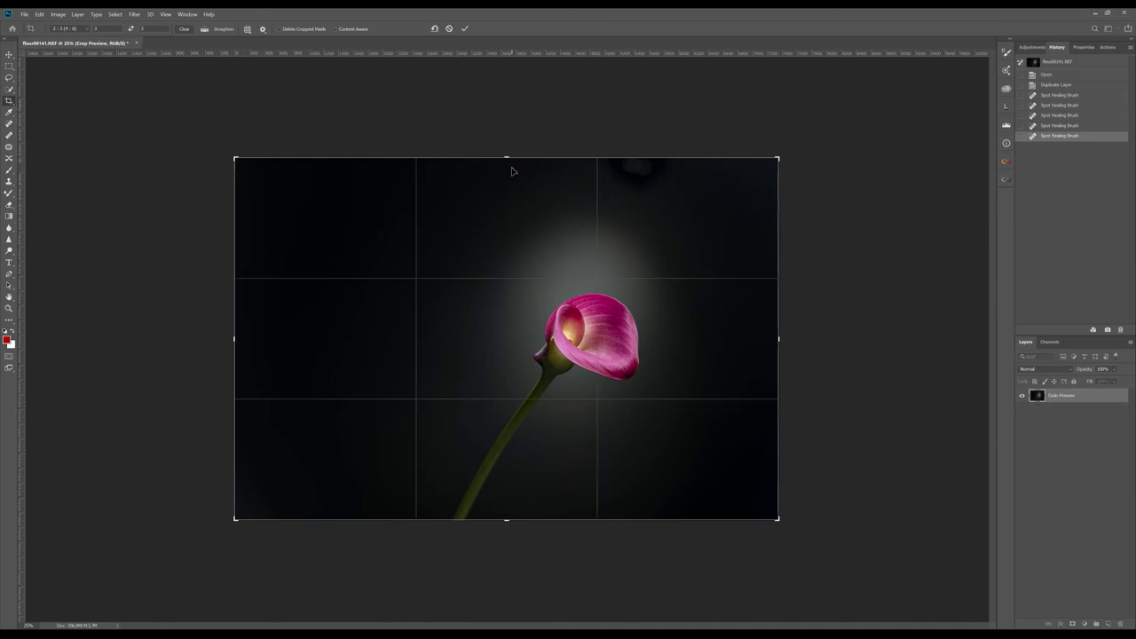
drag(507, 157, 505, 206)
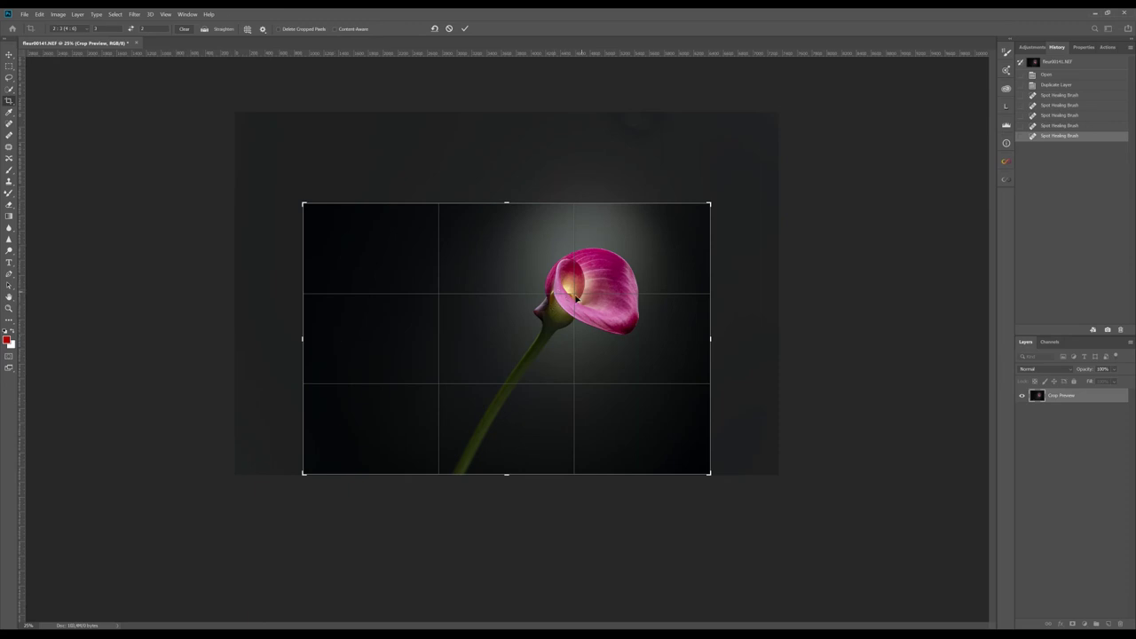
click(465, 28)
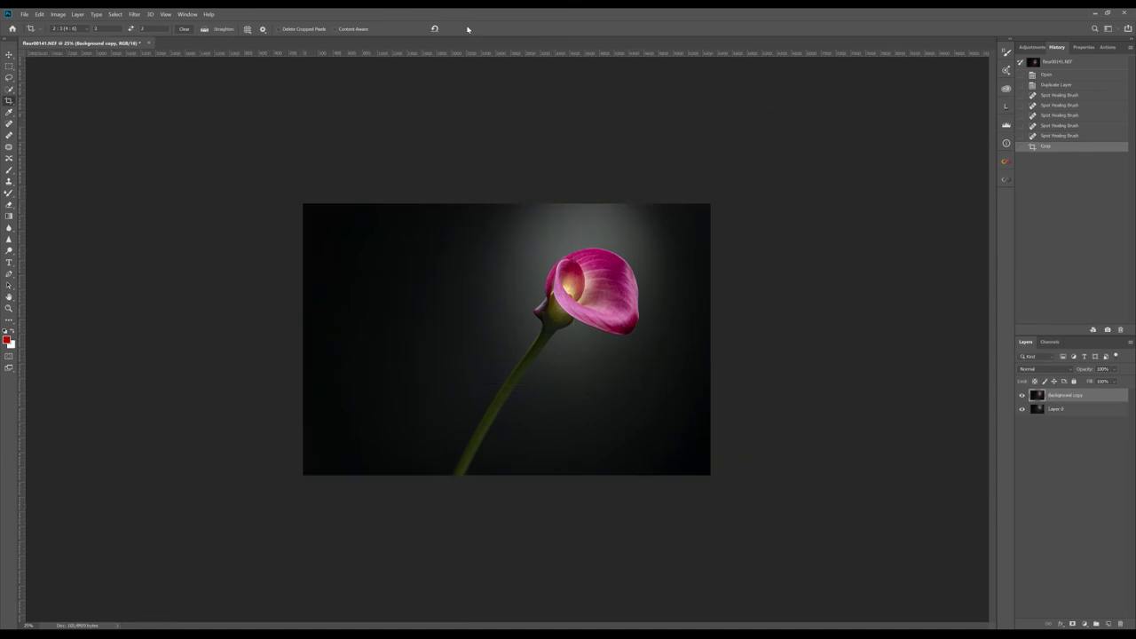
key(ctrl+0)
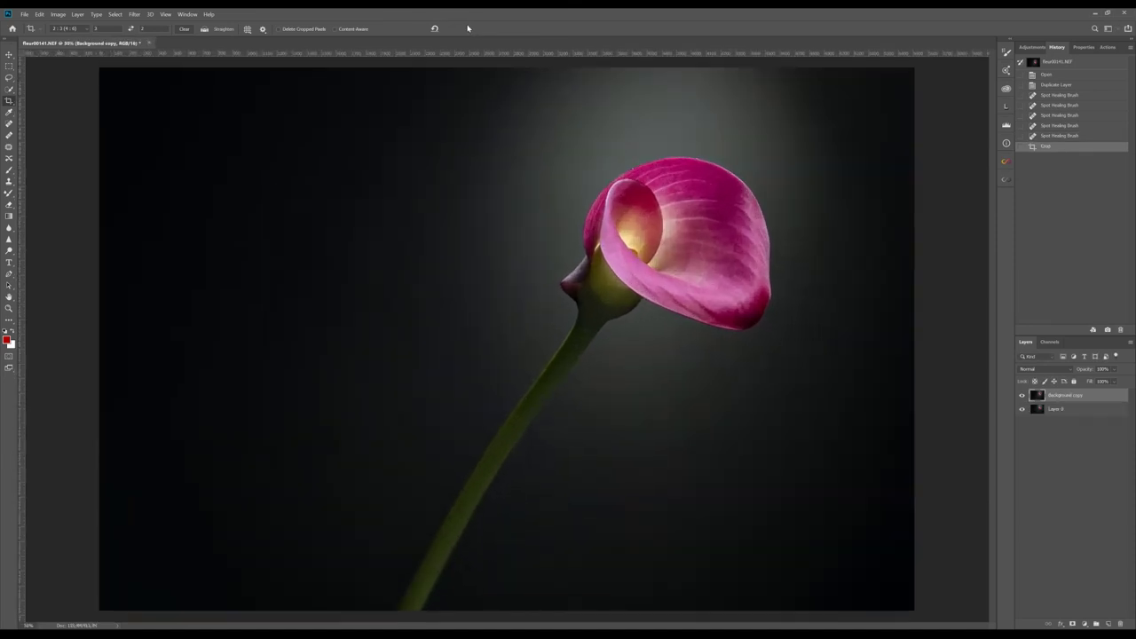